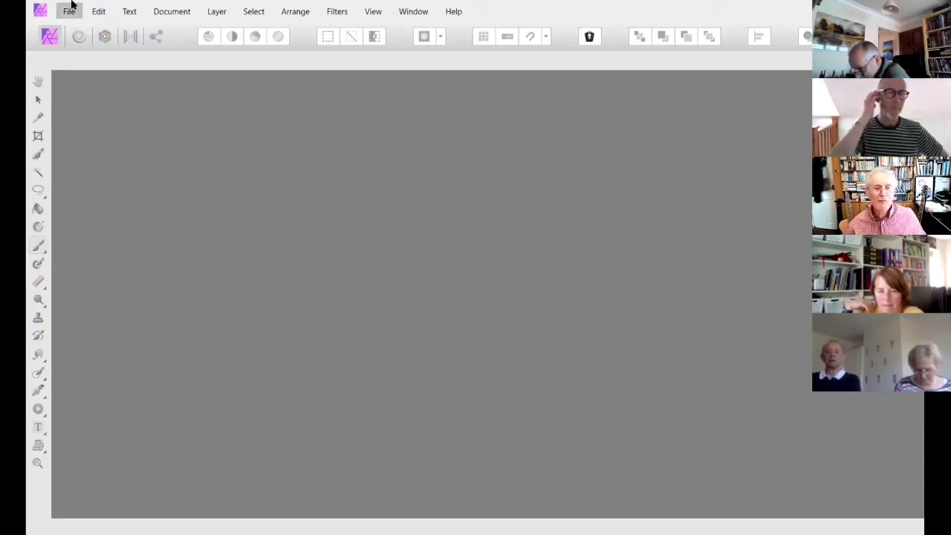
- Open the Welcome panel, browse through its promotional slides up to Affinity Publisher, and close it
click(446, 15)
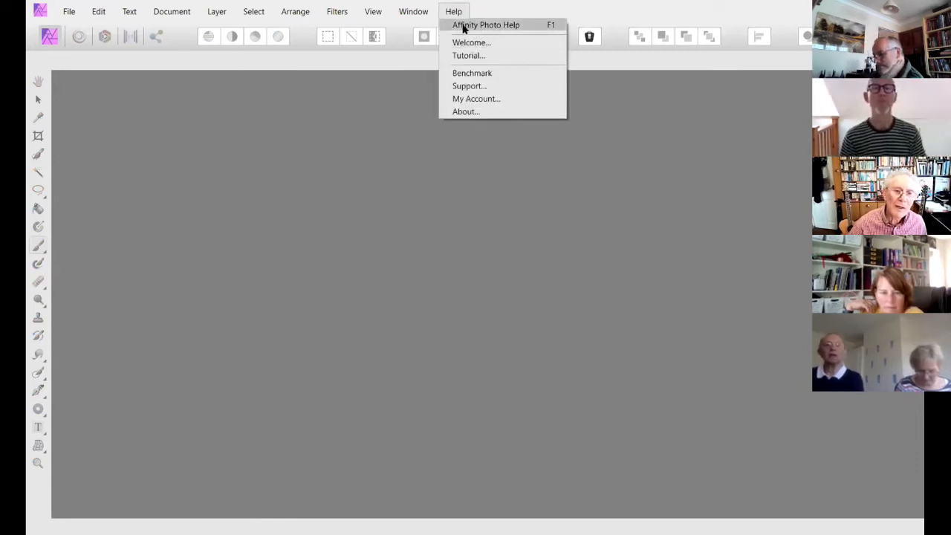
click(472, 46)
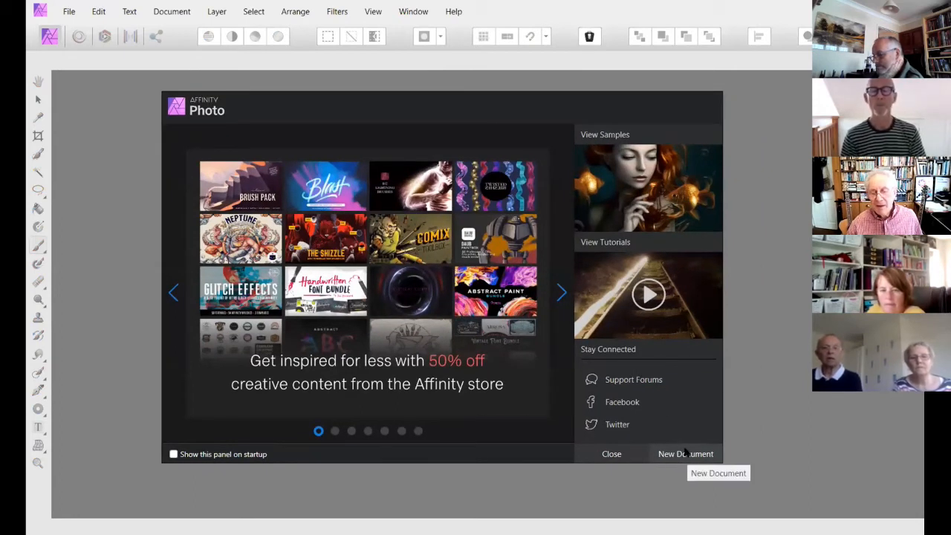
click(559, 294)
click(559, 293)
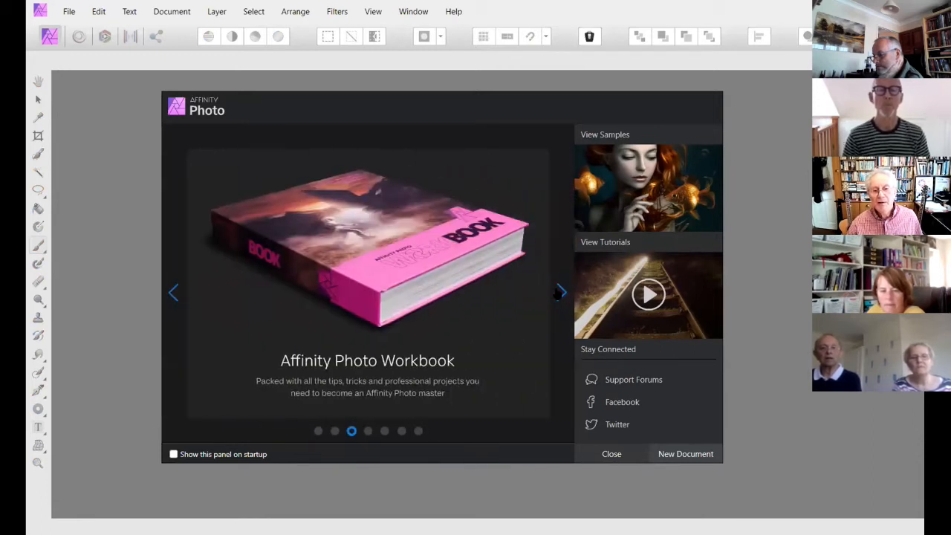
click(559, 294)
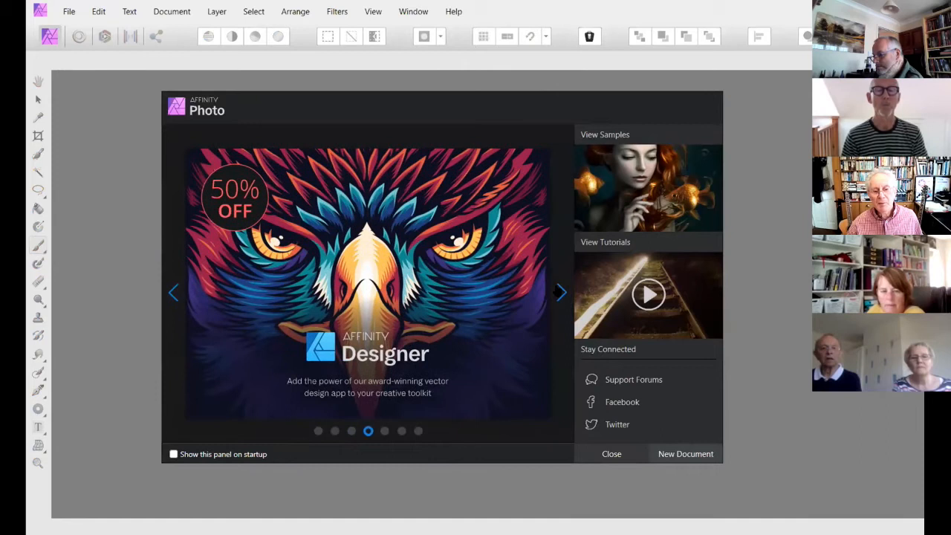
click(559, 293)
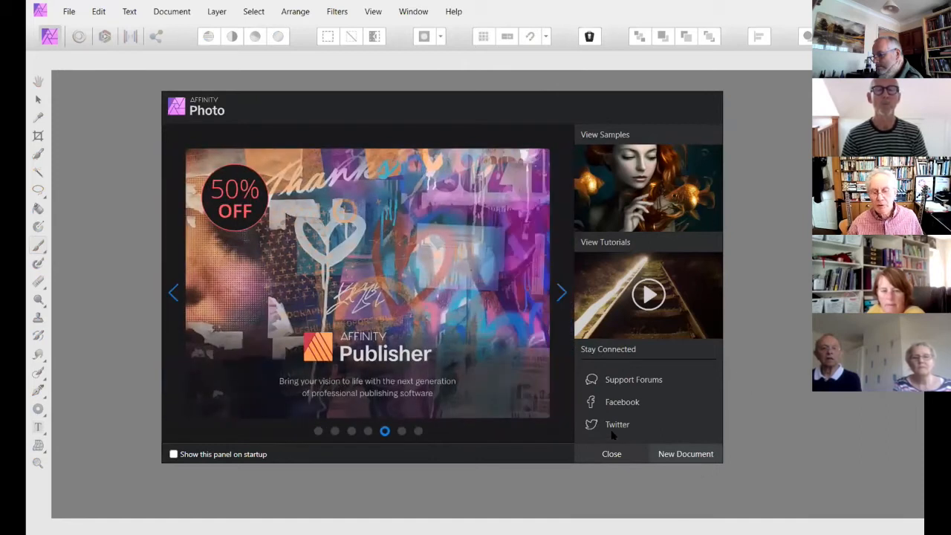
click(611, 454)
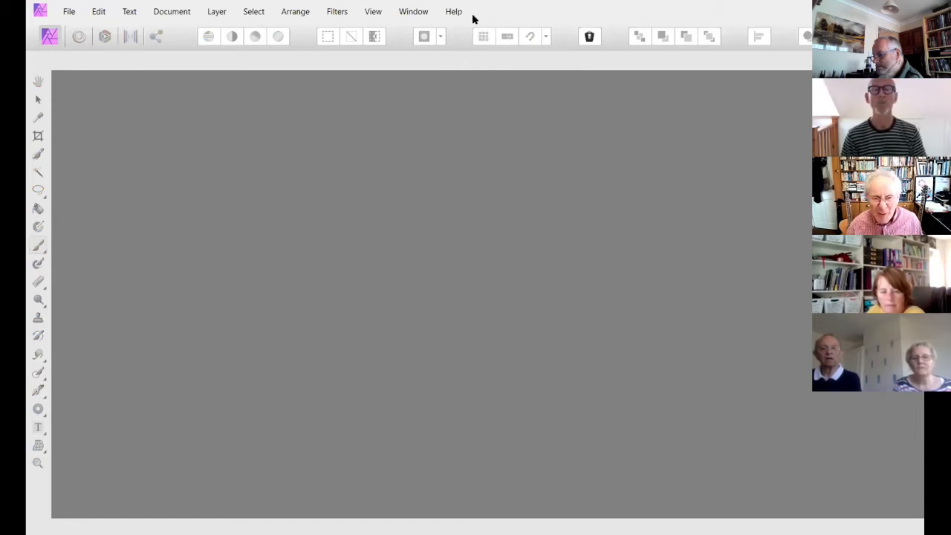
- Open the program's tutorials from the help resources
click(453, 12)
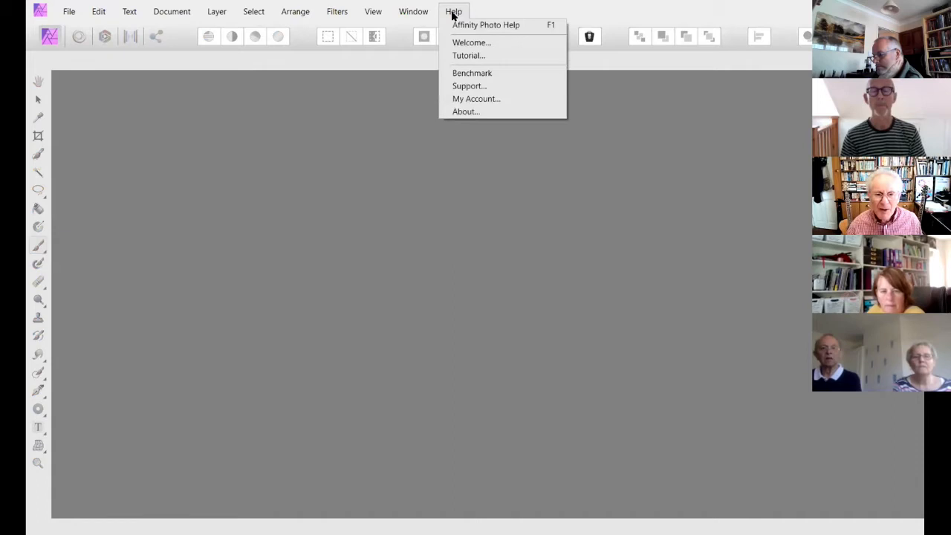
click(468, 57)
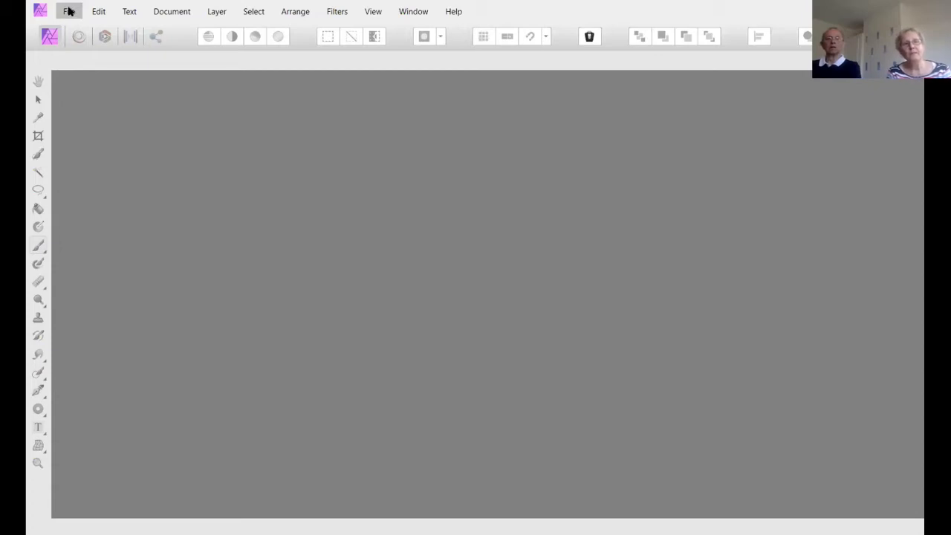
- Open the image 12 cropping_composition from the 01 Lesson 01 folder
click(69, 12)
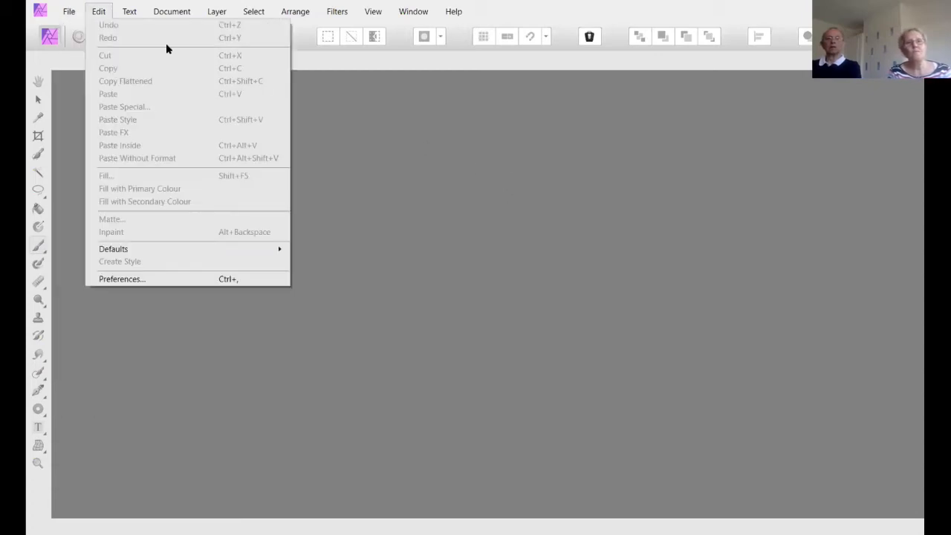
mouse_move(70, 11)
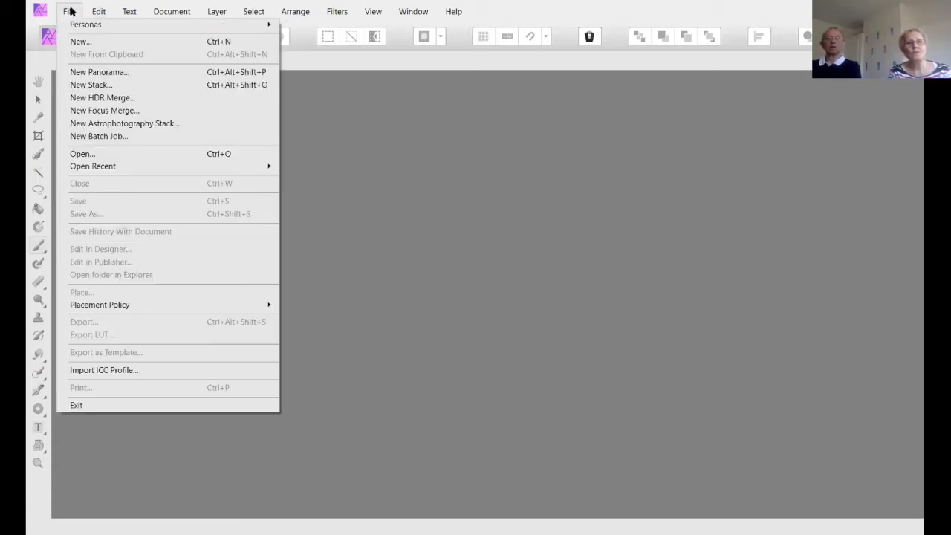
click(88, 155)
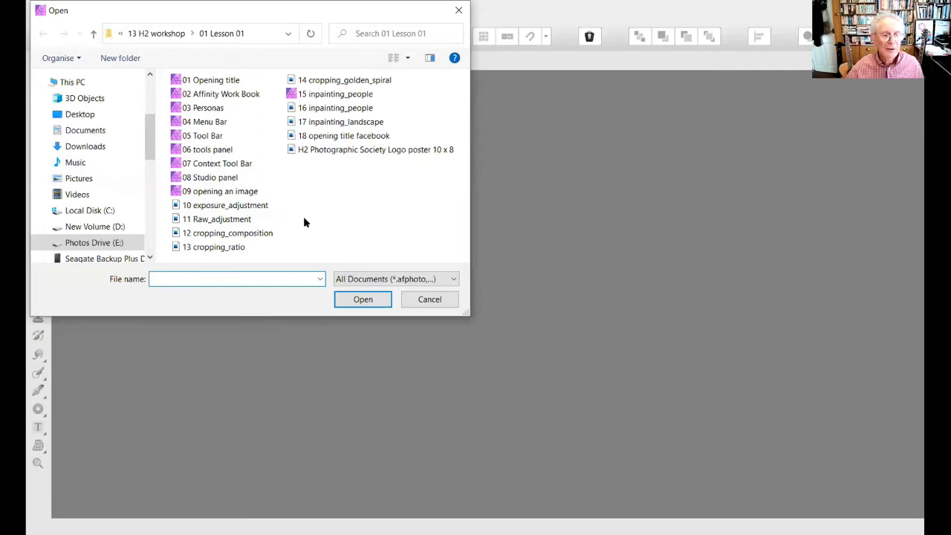
click(220, 235)
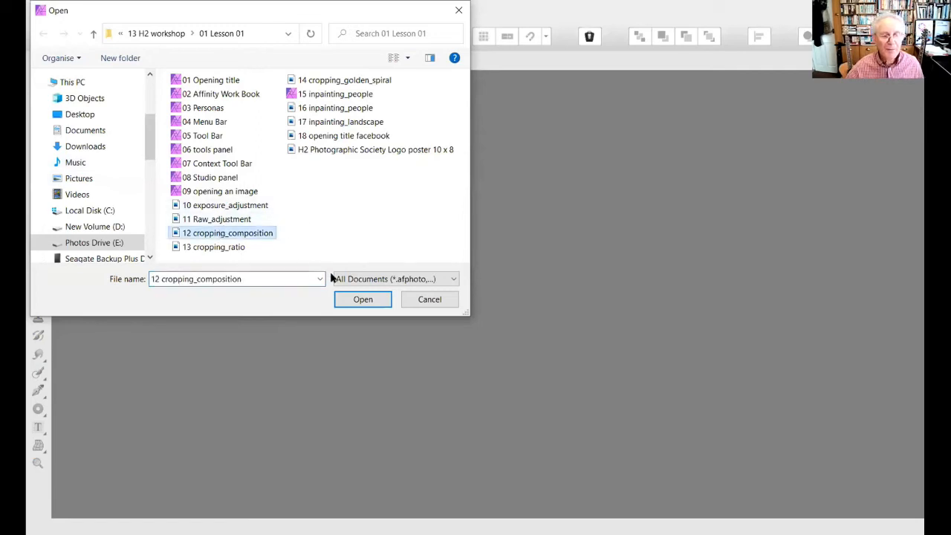
click(362, 300)
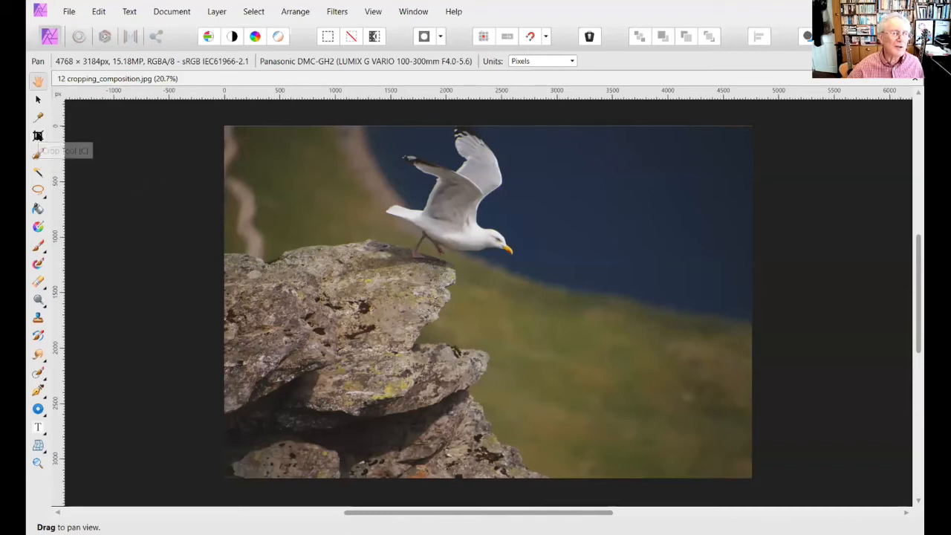
- Start the Crop tool on the seagull photo and return to the pan tool without cropping
click(38, 135)
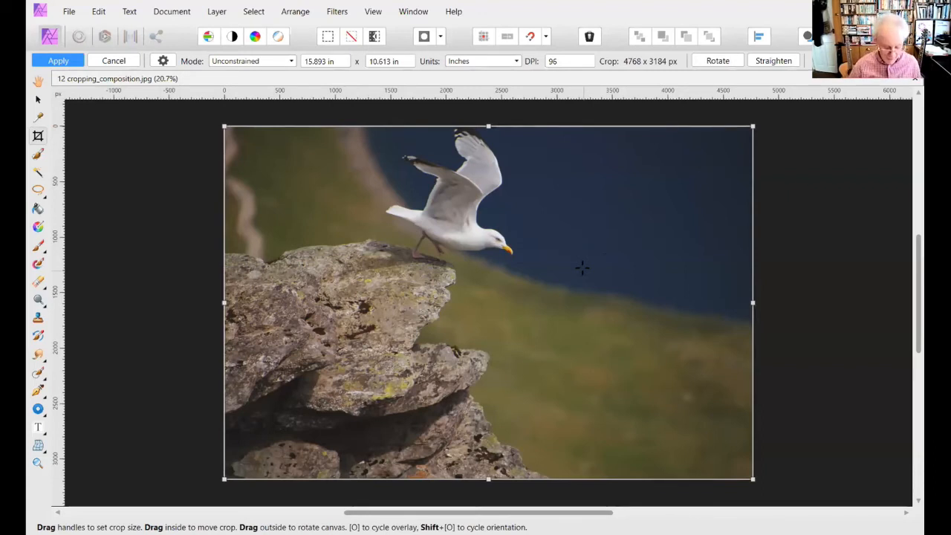
key(h)
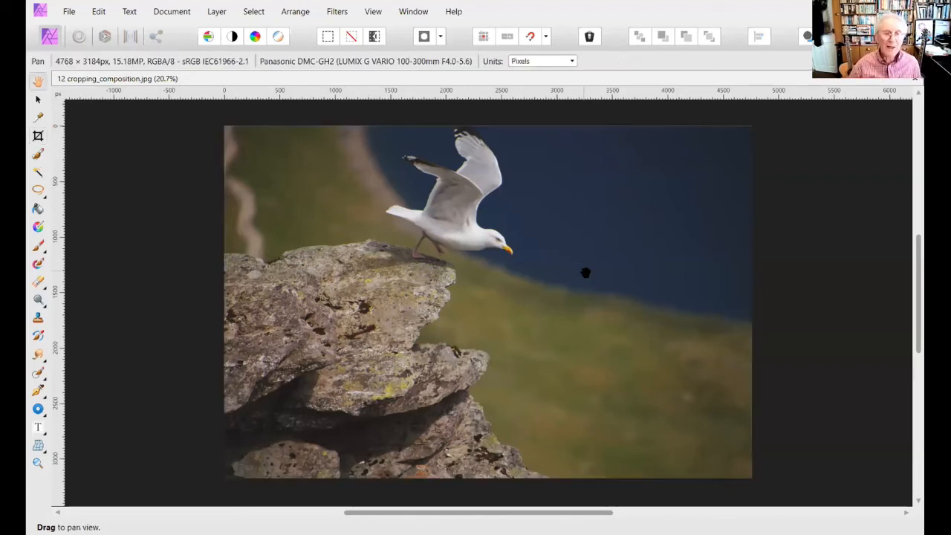
- Try a JPEG export of the seagull photo with the quality at 95, and cancel the export
click(72, 10)
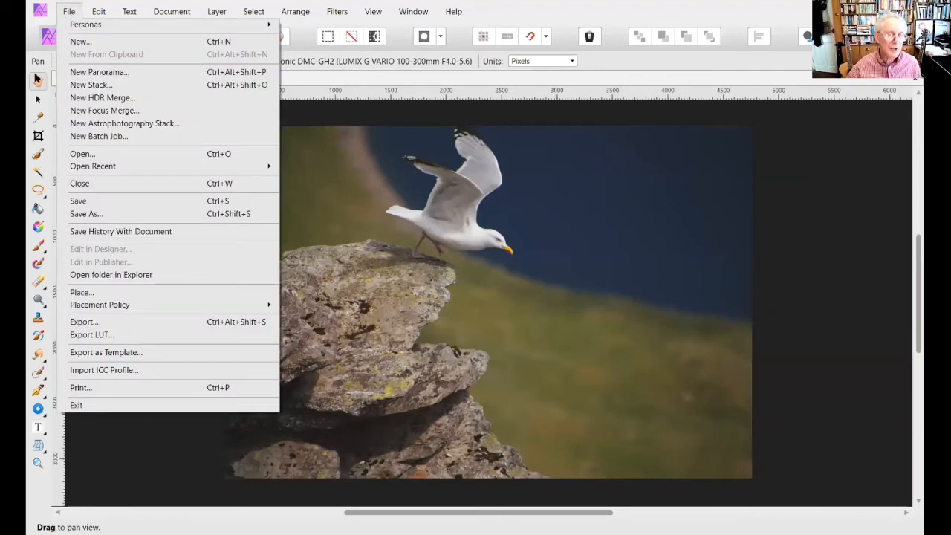
click(82, 319)
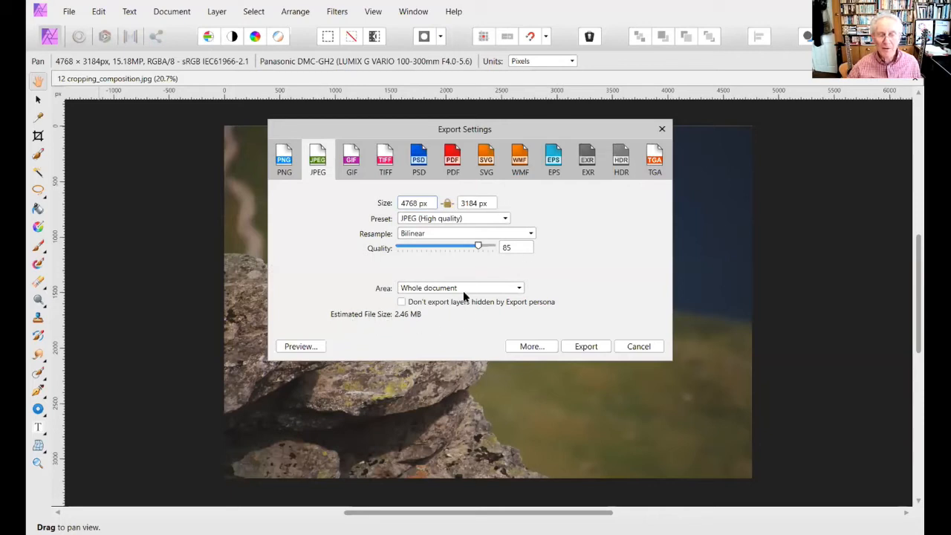
drag(477, 245, 398, 249)
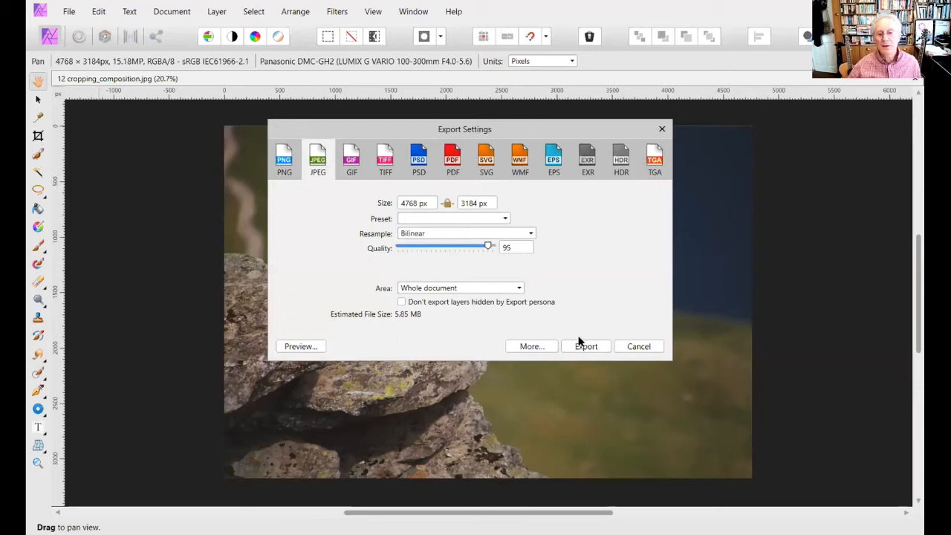
click(632, 347)
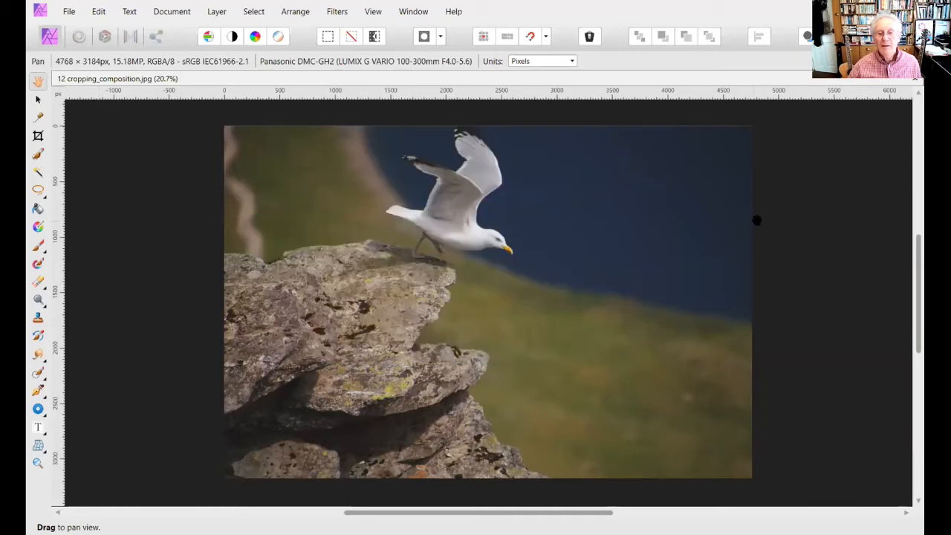
- Close the seagull photo and open 09 opening an image from the 01 Lesson 01 folder
key(ctrl+w)
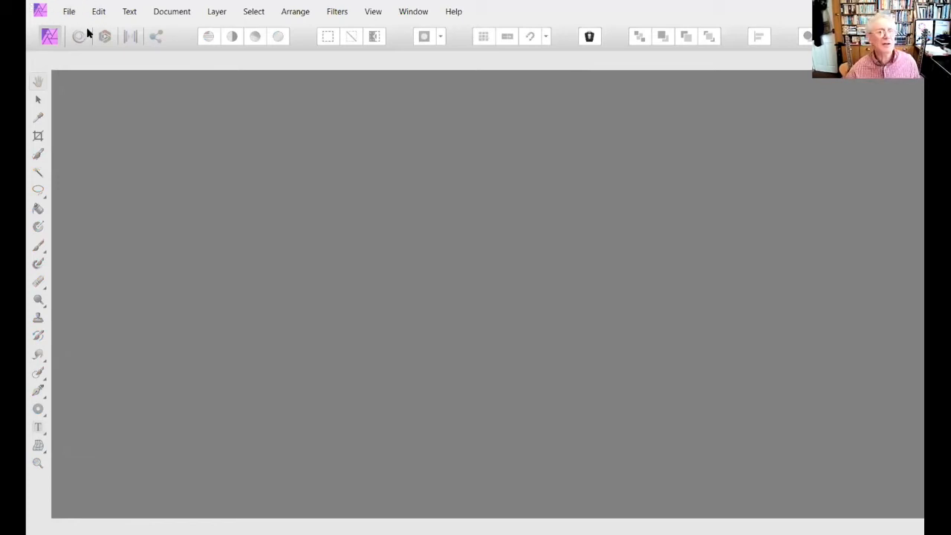
click(68, 11)
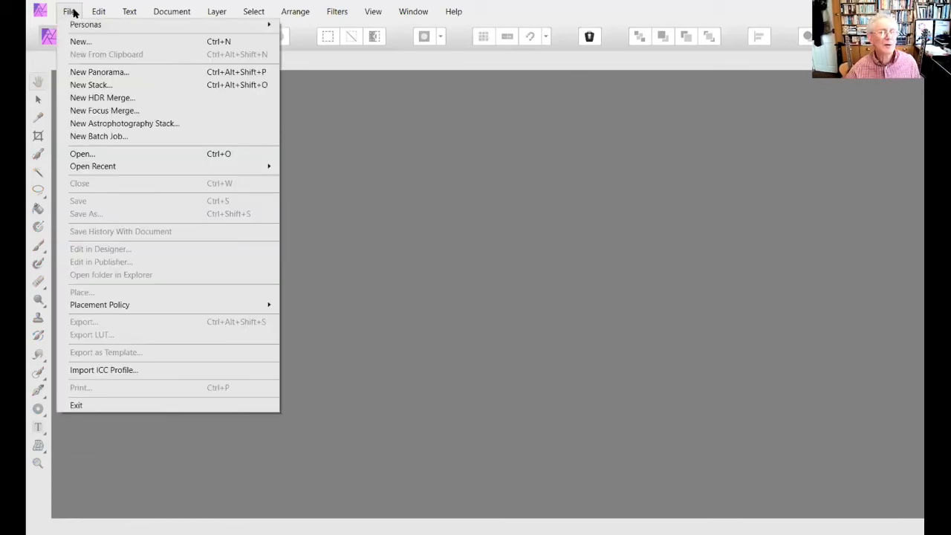
click(77, 154)
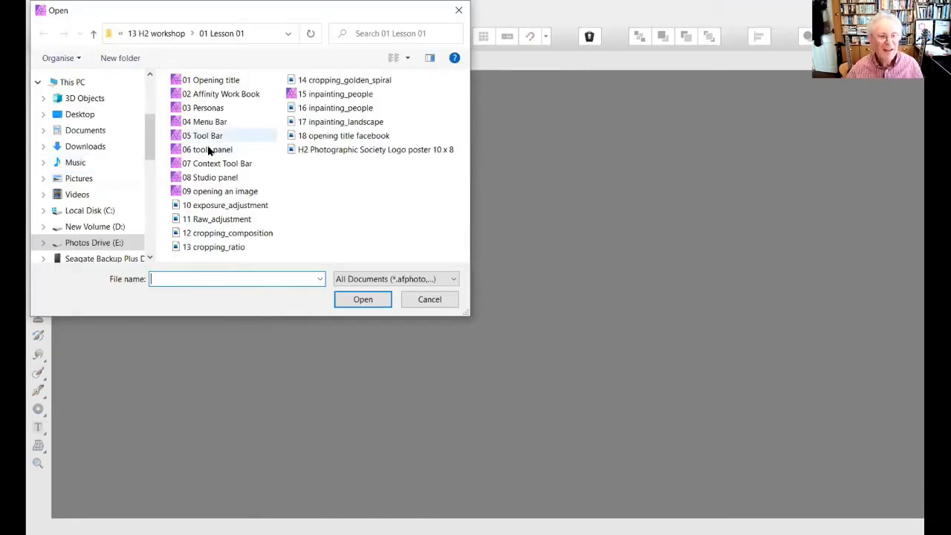
click(224, 192)
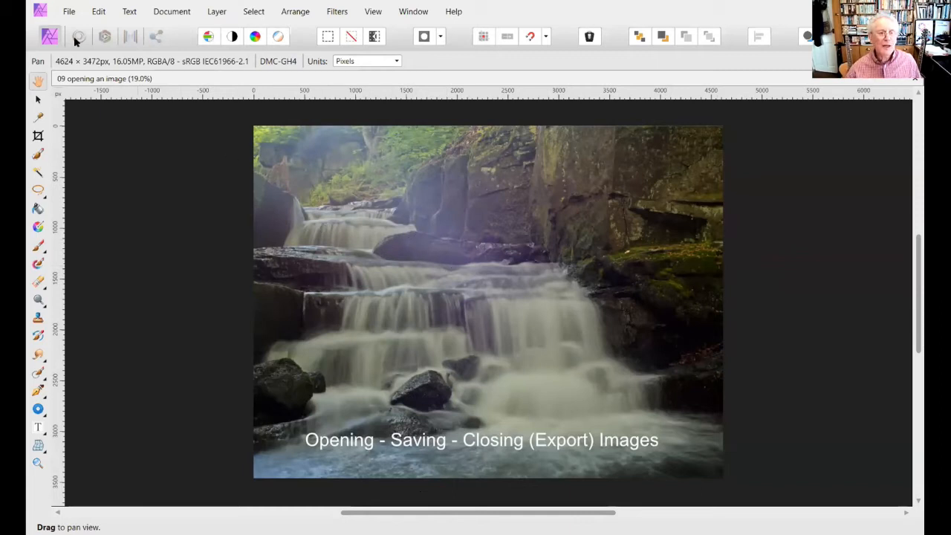
- Check which file types Save As offers for the waterfall image, and leave without saving
click(67, 12)
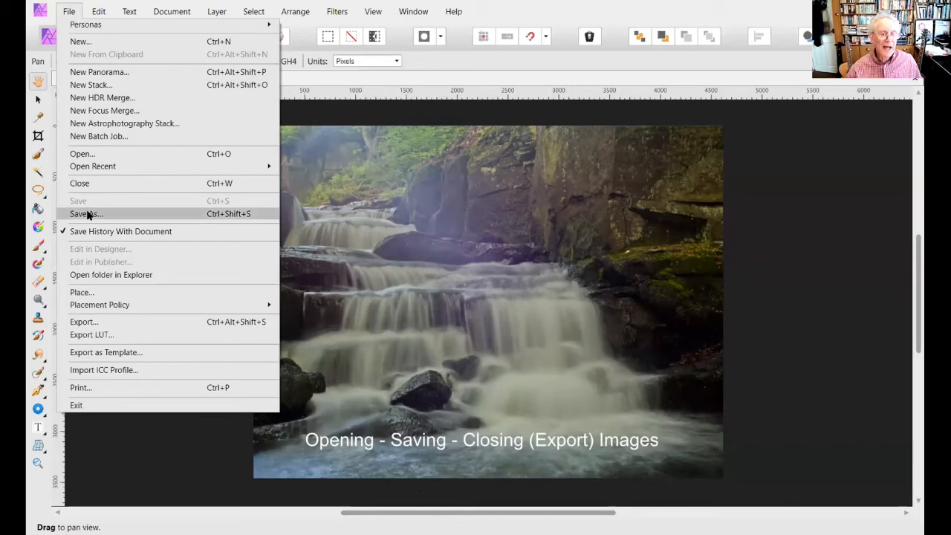
click(86, 214)
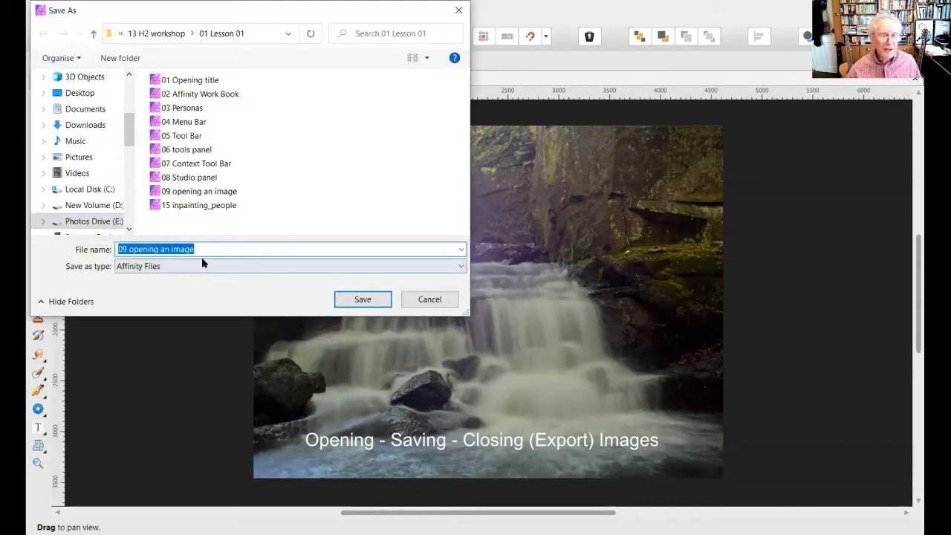
click(458, 269)
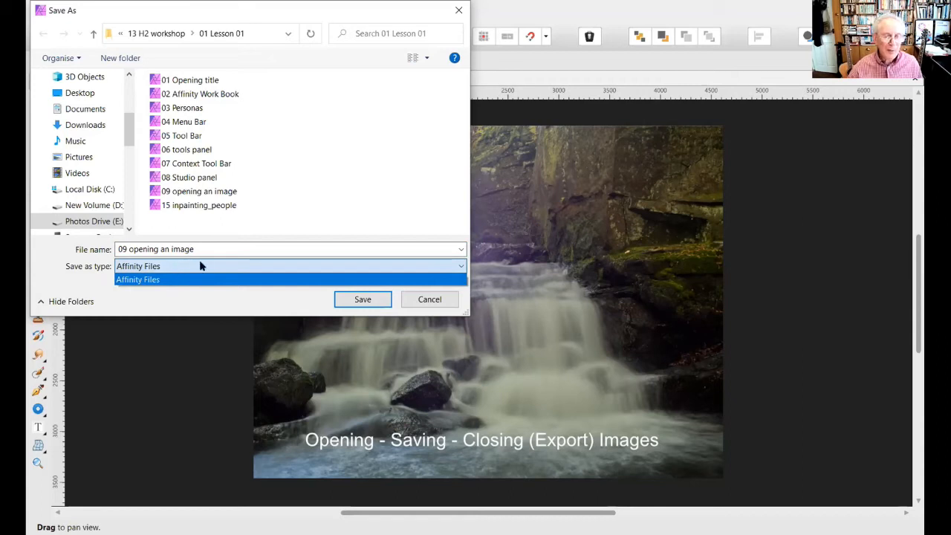
click(439, 302)
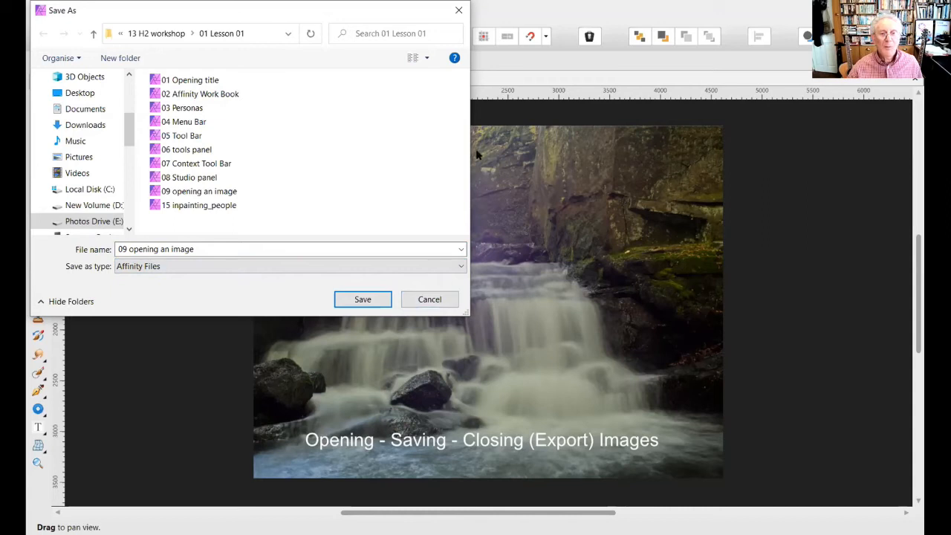
click(460, 9)
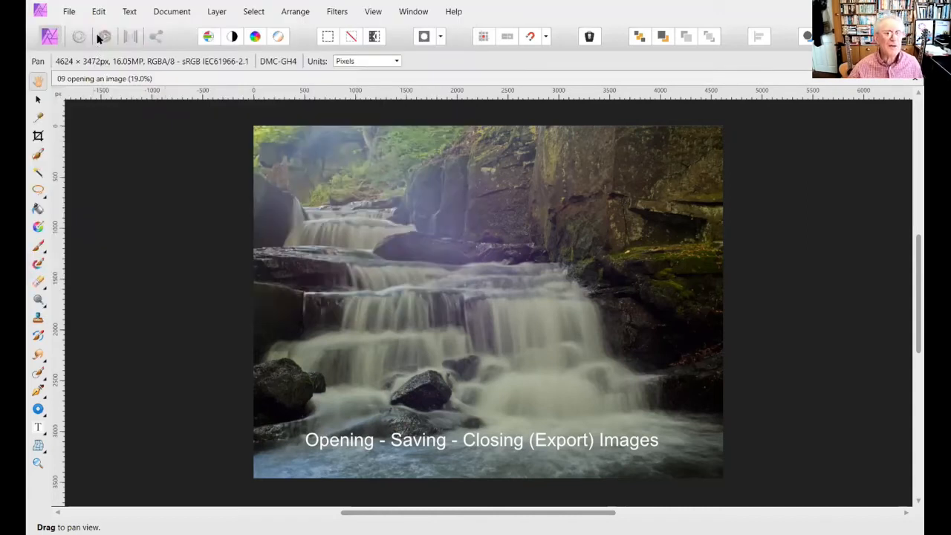
- Open the export settings for the waterfall image and choose the JPEG (Best quality) preset
click(69, 9)
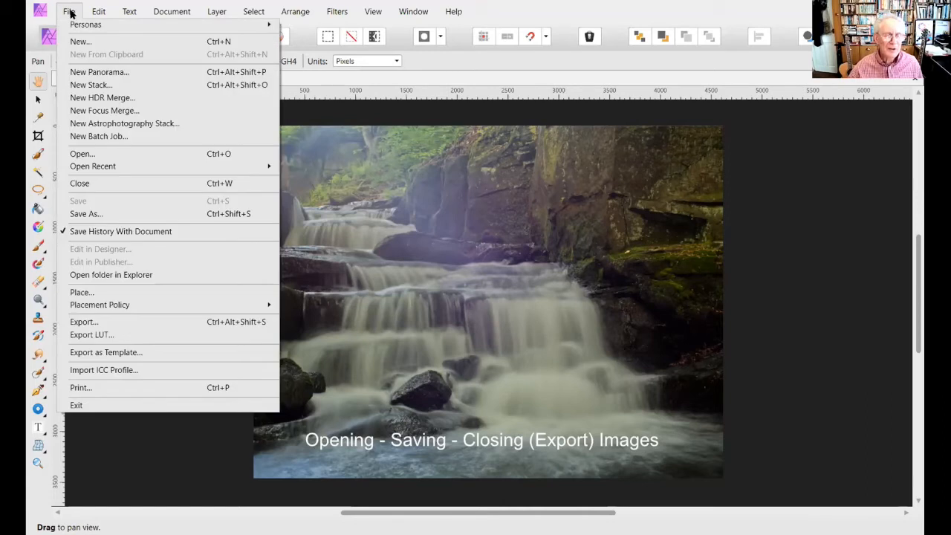
click(79, 322)
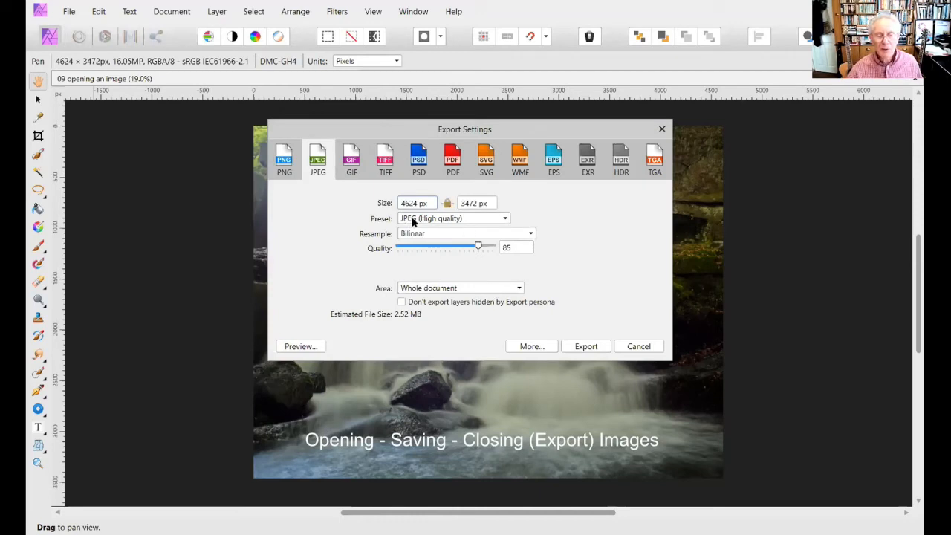
click(504, 217)
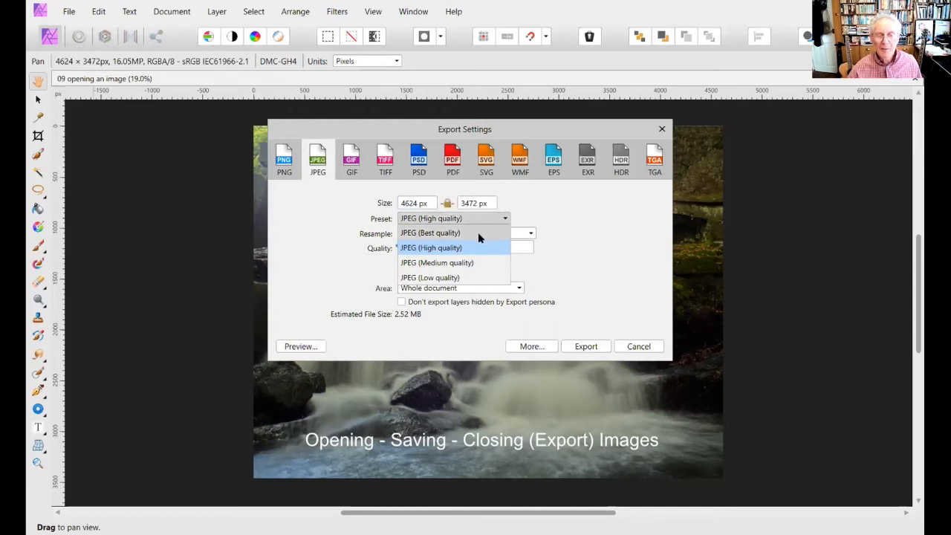
click(478, 233)
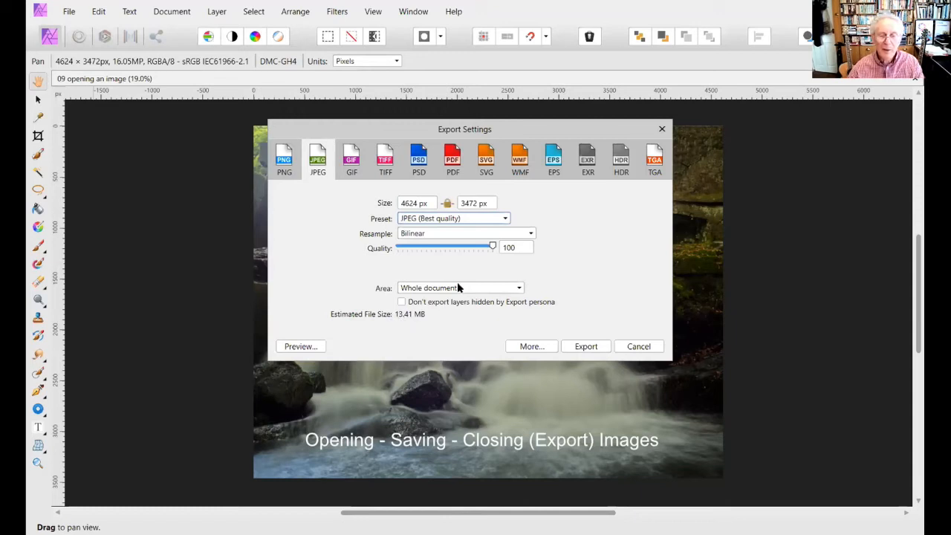
- Check the available resampling methods for the JPEG export, and switch the preset to JPEG (Medium quality)
click(528, 234)
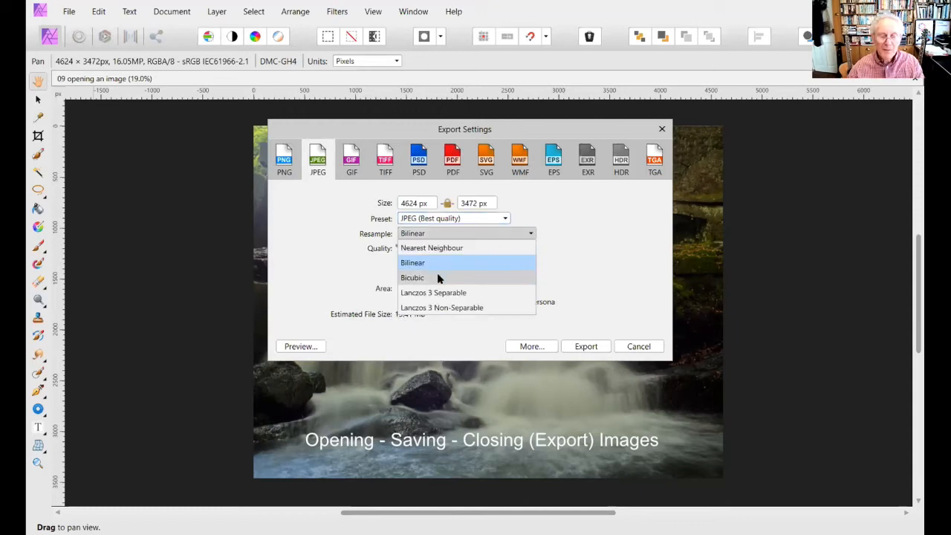
click(582, 240)
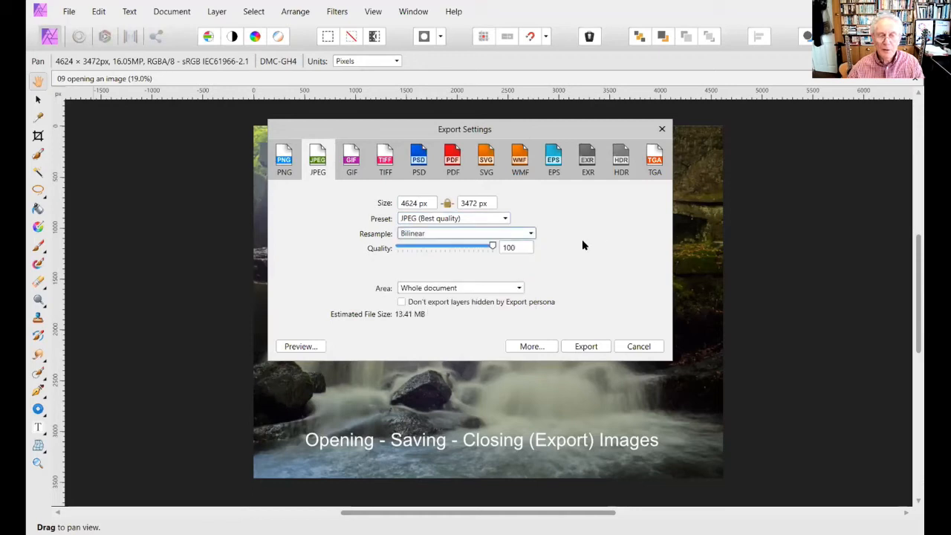
click(504, 219)
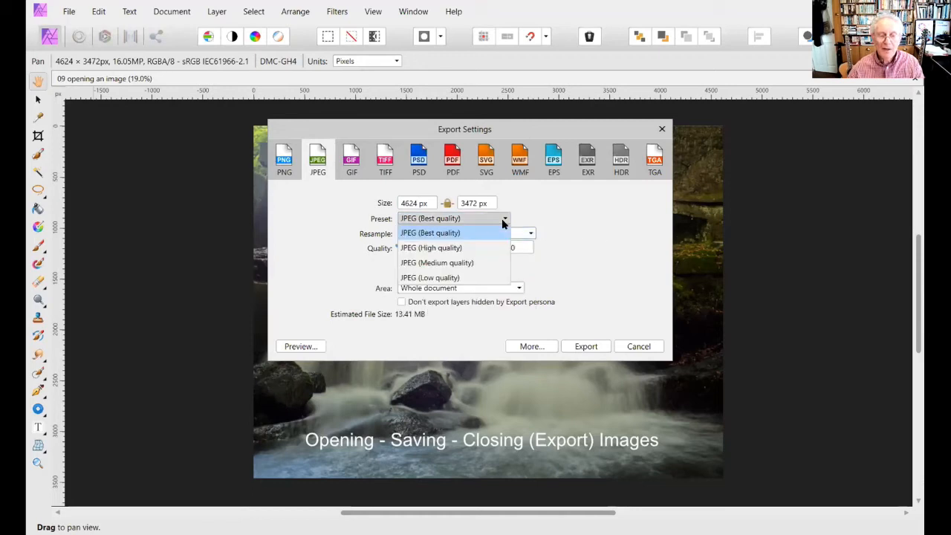
click(447, 264)
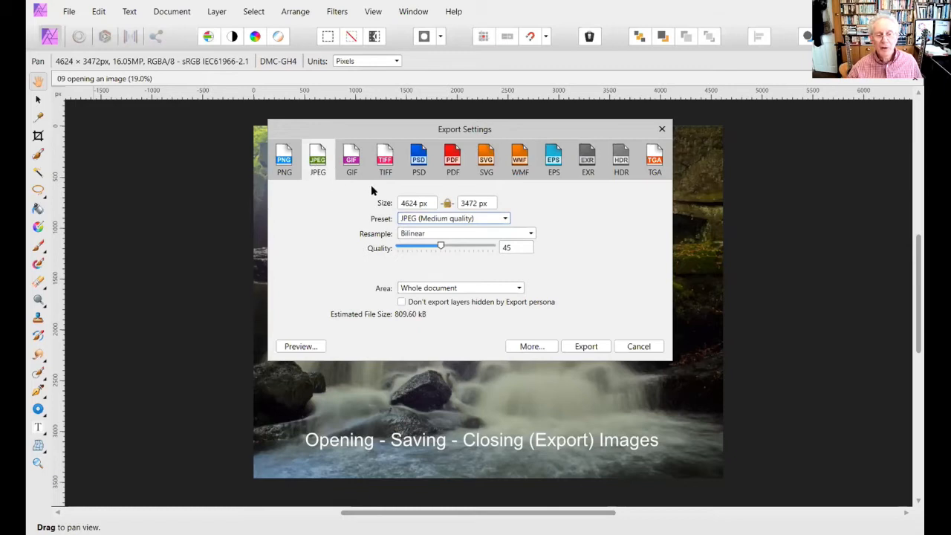
- Compare the PSD and JPEG export settings for the waterfall image, and leave without exporting
click(419, 165)
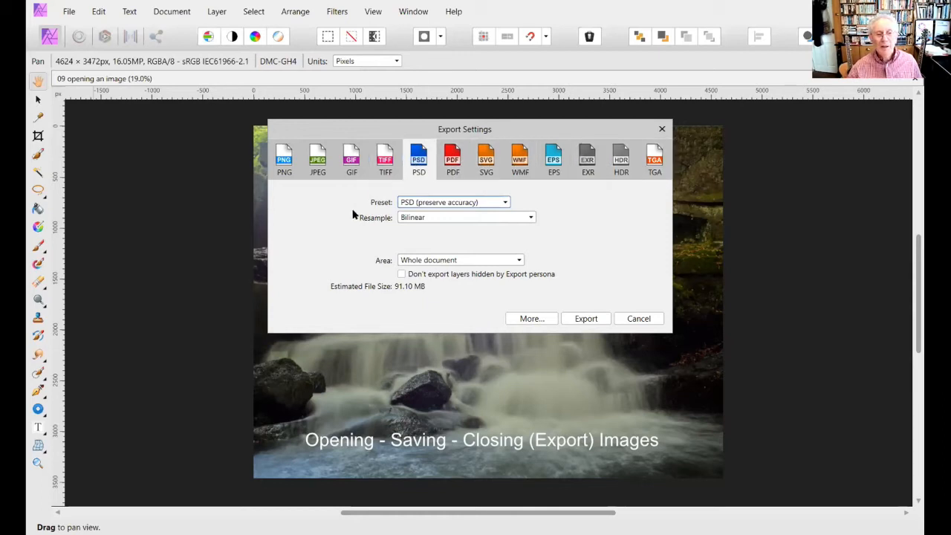
click(318, 165)
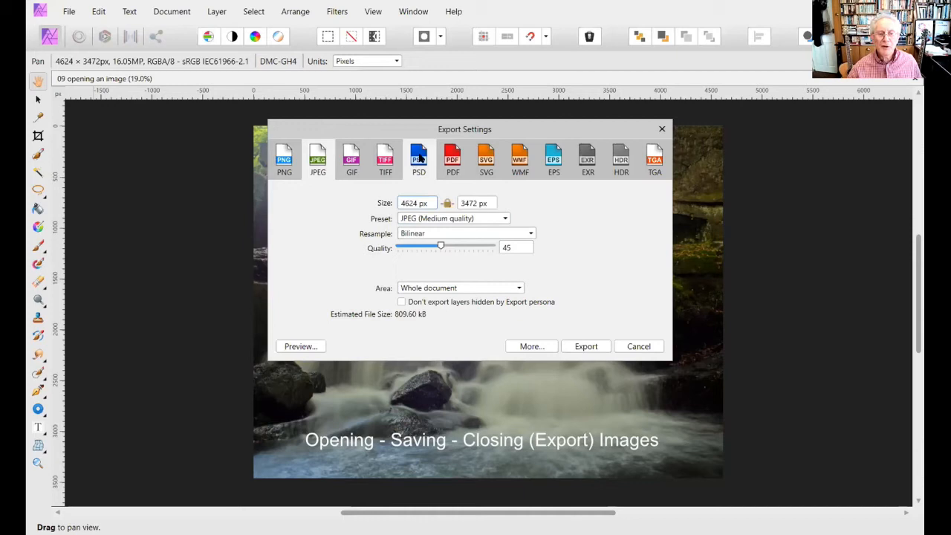
click(419, 156)
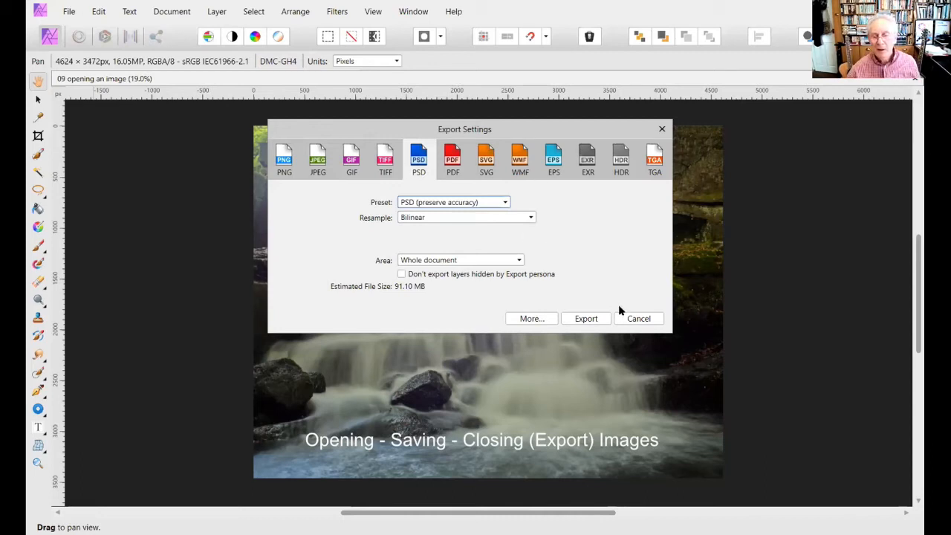
click(639, 319)
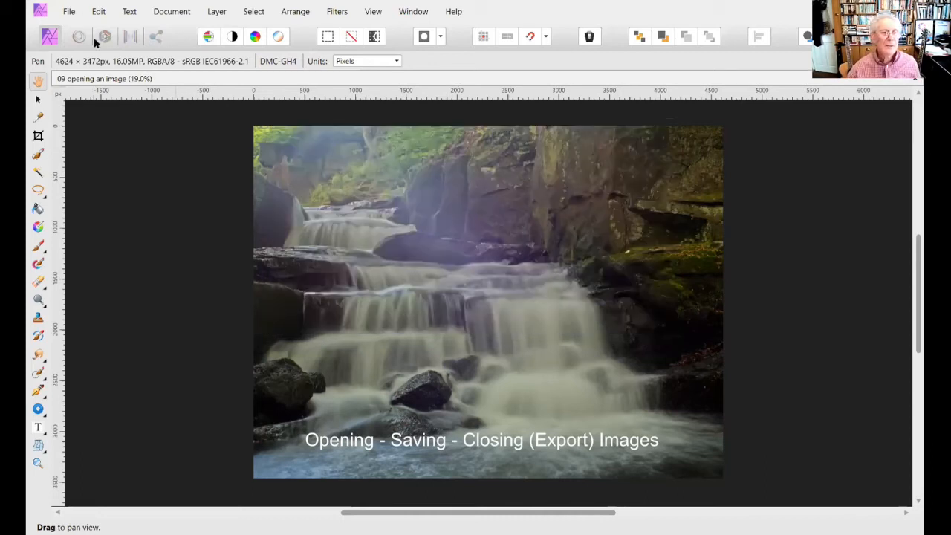
- Turn off Save History With Document for the waterfall image
click(67, 12)
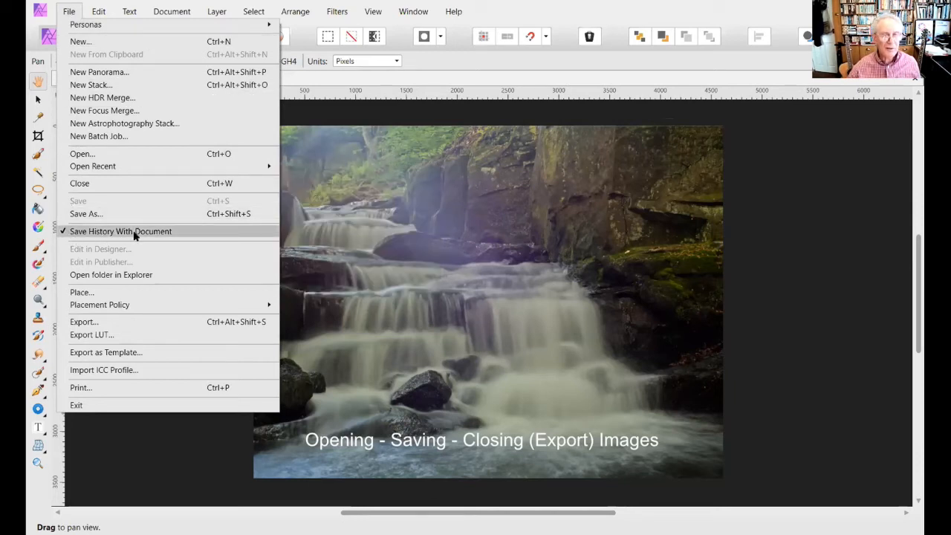
click(65, 235)
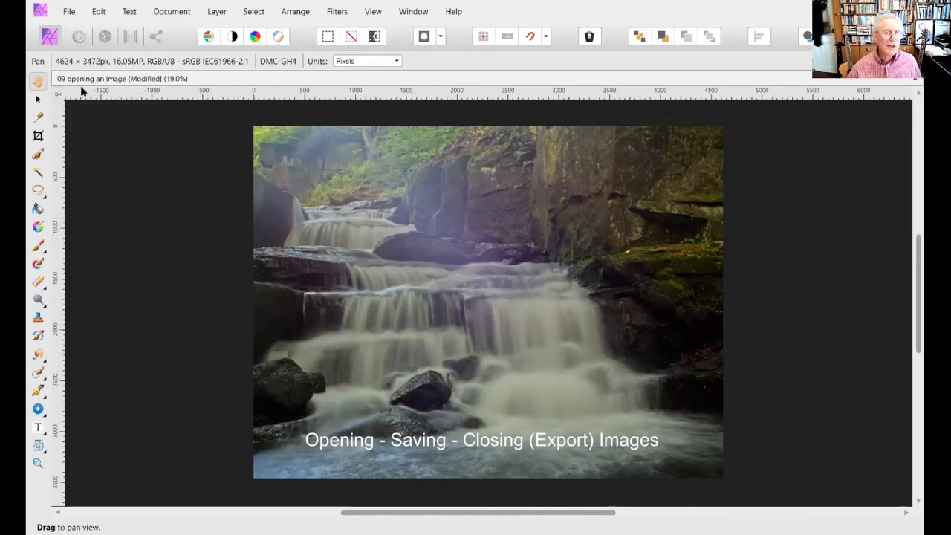
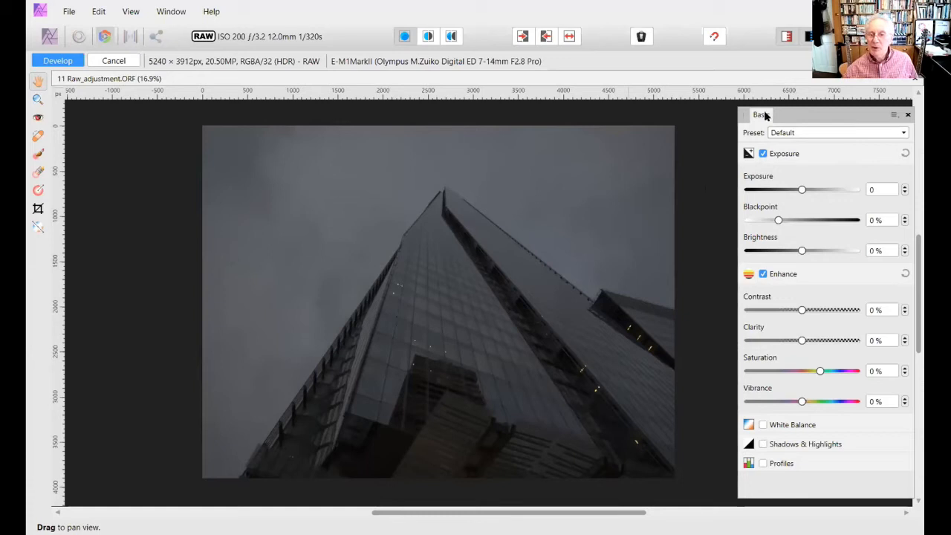
- Move the Basic panel slightly, close it, and bring it back over the RAW image
drag(766, 115, 798, 114)
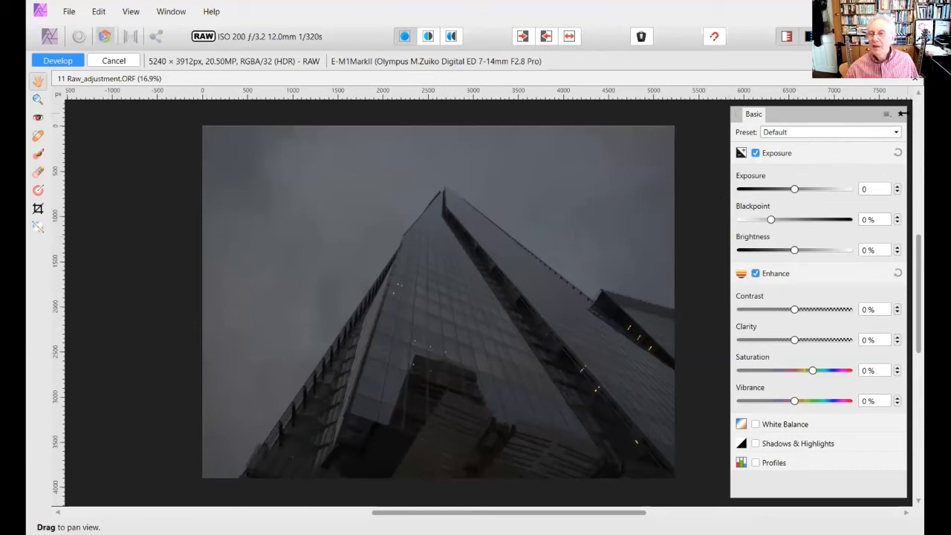
click(901, 115)
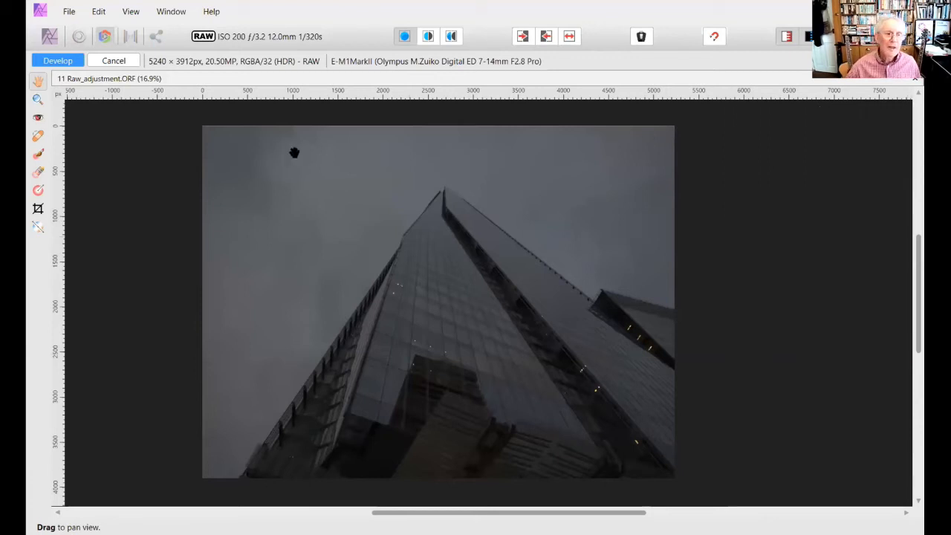
click(121, 13)
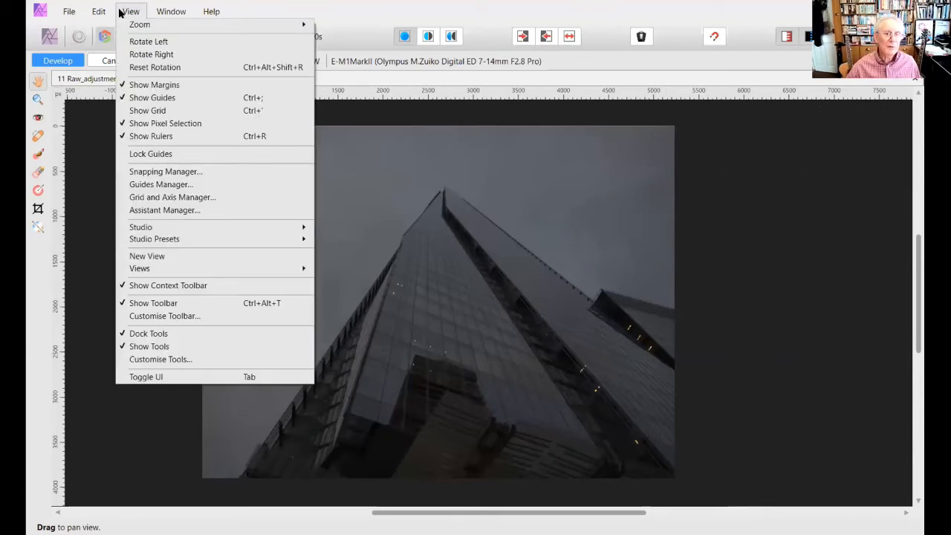
mouse_move(187, 226)
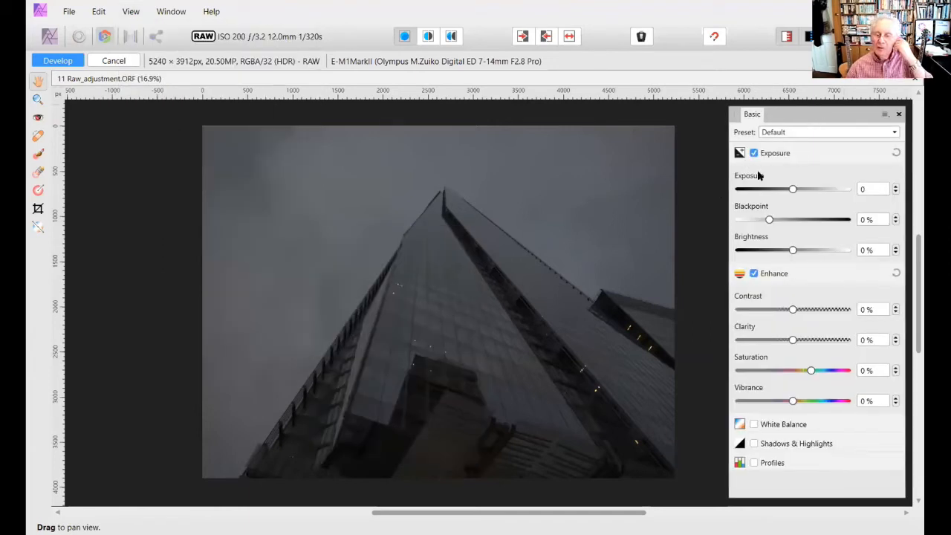
- Set the RAW image's exposure to 2.475, blackpoint to 9 % and brightness to 5 %
drag(794, 189, 819, 189)
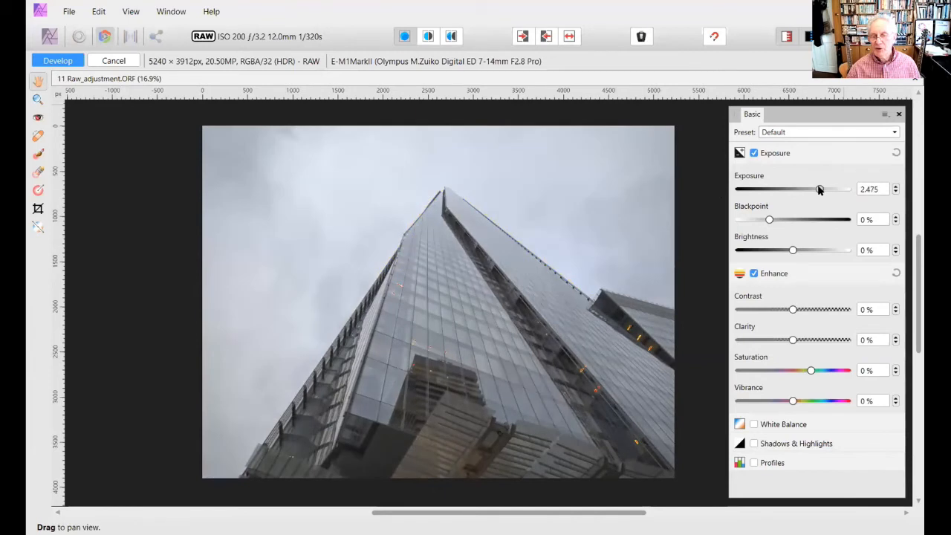
drag(770, 220, 796, 216)
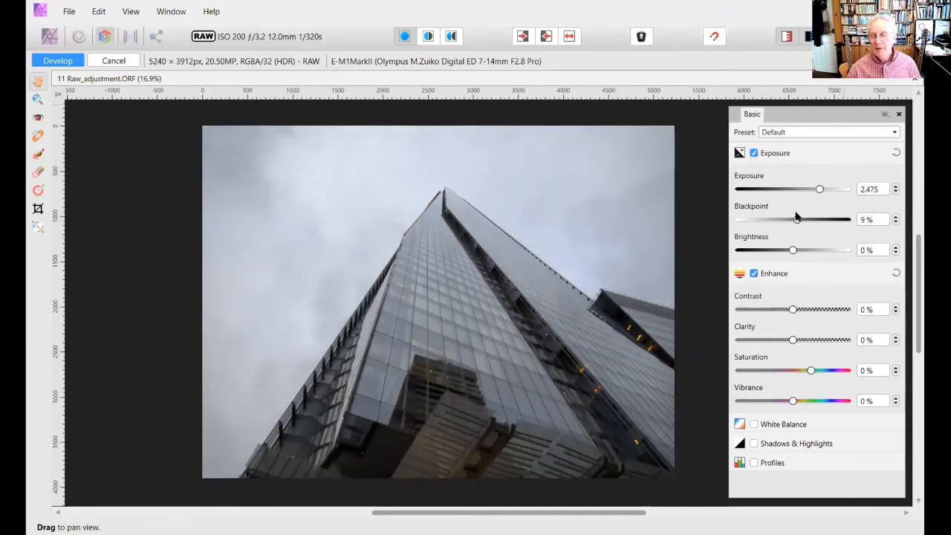
drag(796, 250, 807, 251)
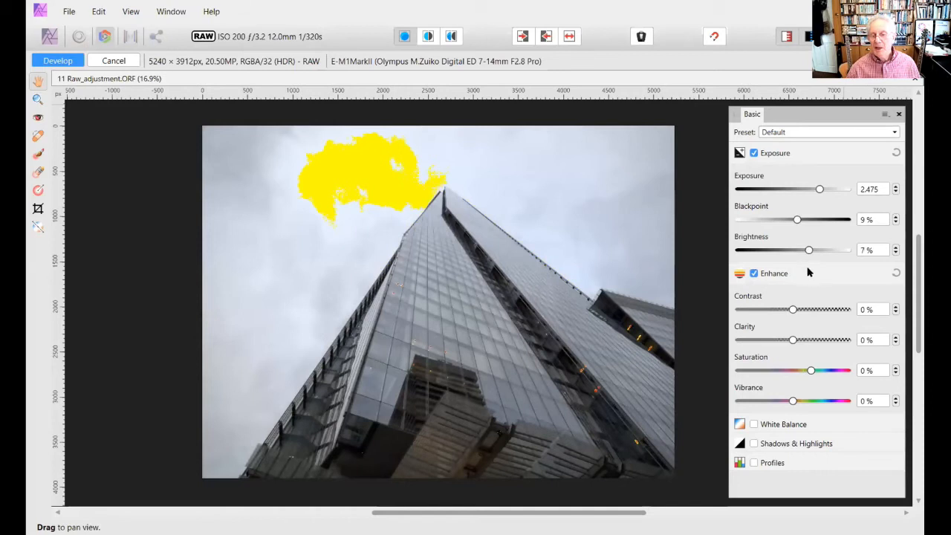
drag(809, 251, 804, 252)
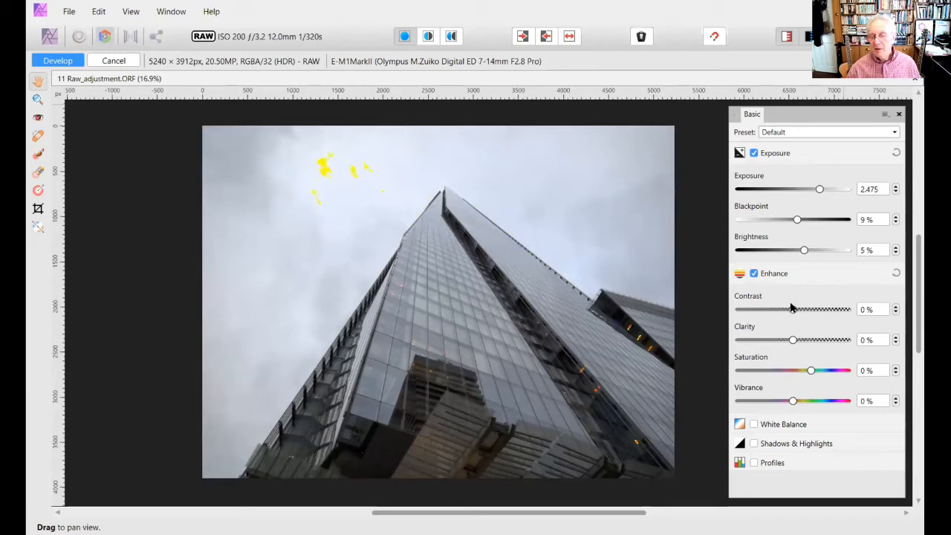
- Enhance the RAW image with contrast 6 %, clarity 20 %, saturation 6 % and vibrance 11 %
drag(792, 312, 799, 308)
drag(793, 340, 816, 370)
drag(791, 400, 804, 400)
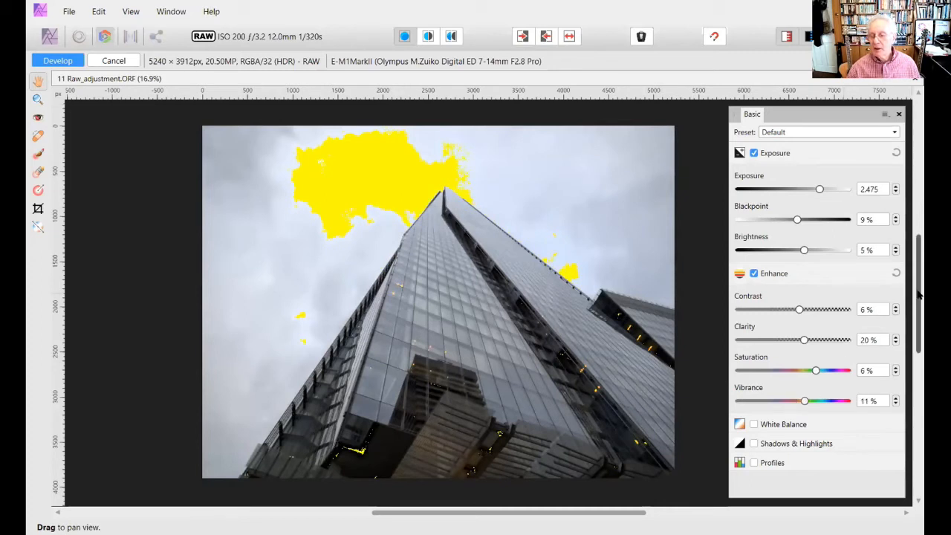
- Enable White Balance and Shadows & Highlights, set shadows to 15 % and highlights to -19 %, and develop the RAW image
scroll(919, 297, down, 1)
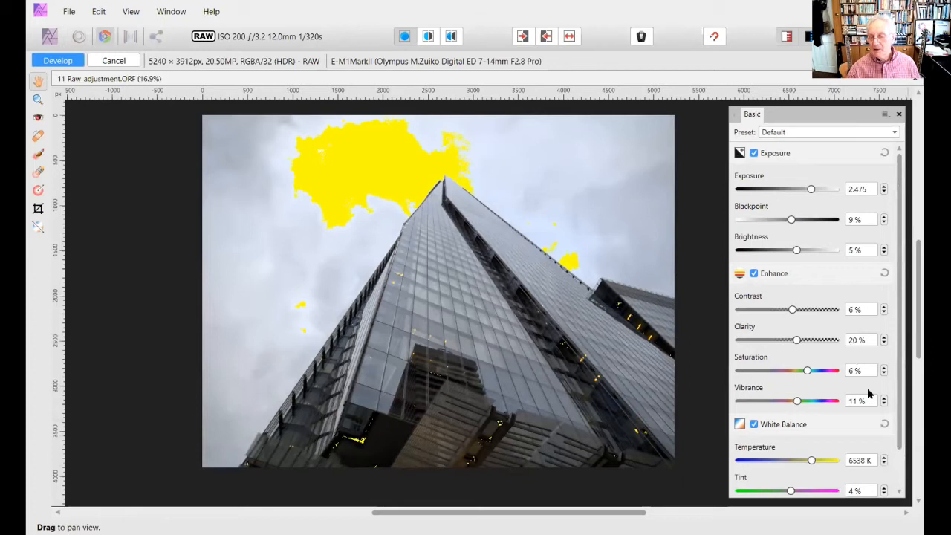
scroll(867, 388, down, 2)
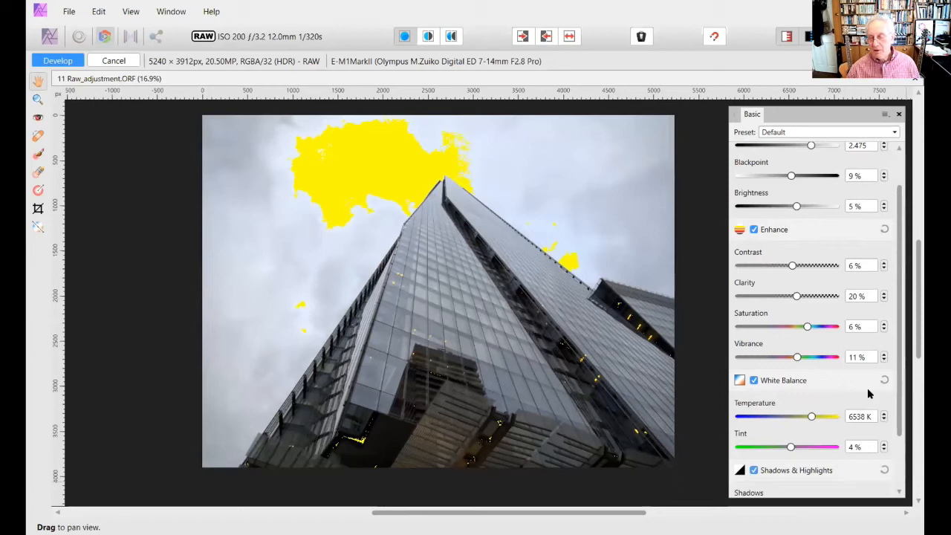
scroll(867, 388, down, 3)
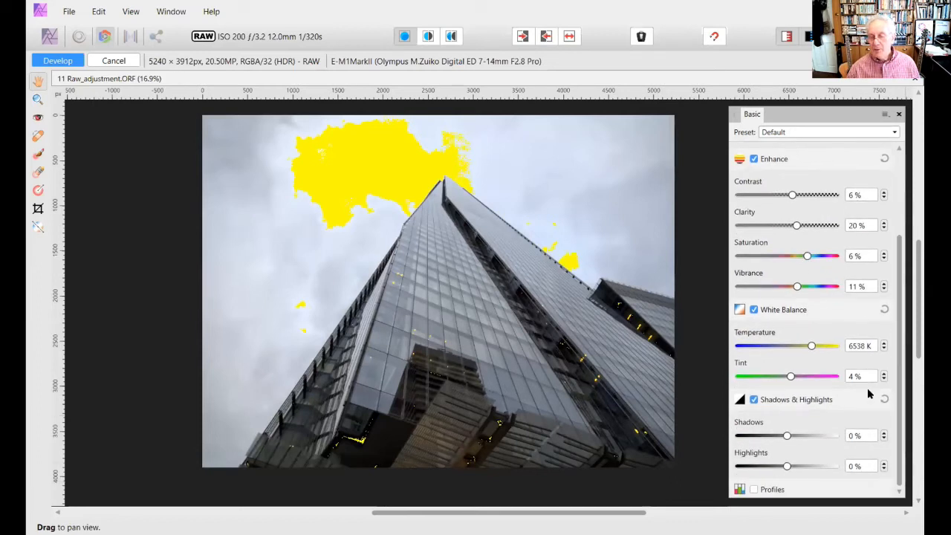
drag(787, 436, 778, 466)
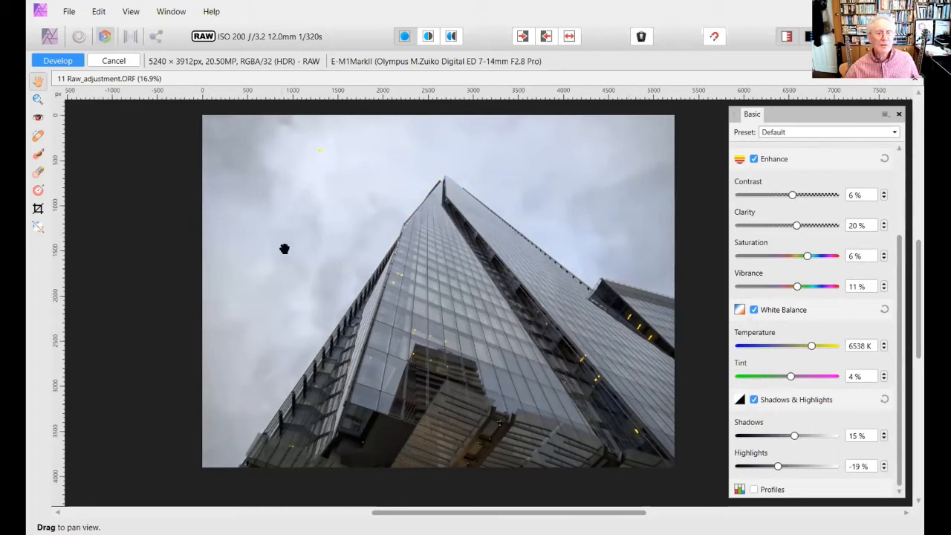
click(70, 60)
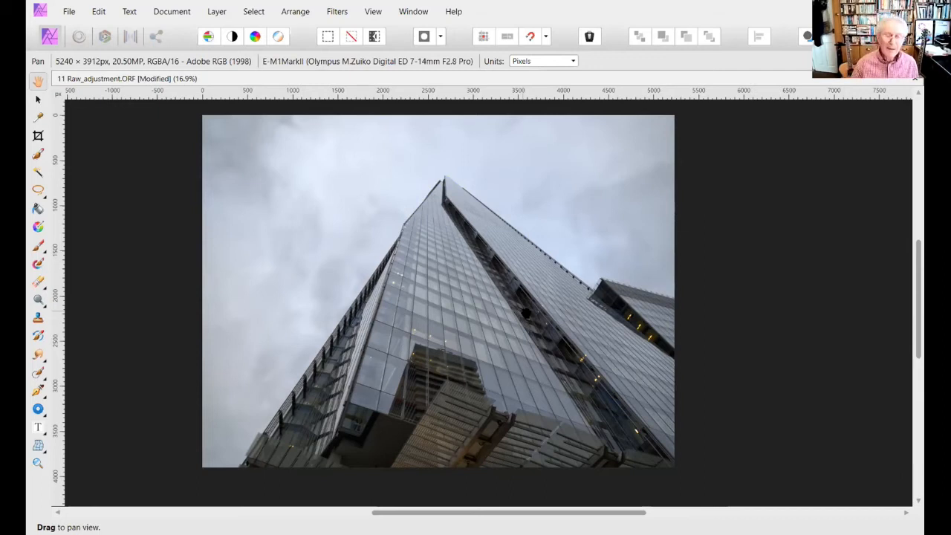
- Close the developed 11 Raw_adjustment.ORF without saving its changes
key(ctrl+w)
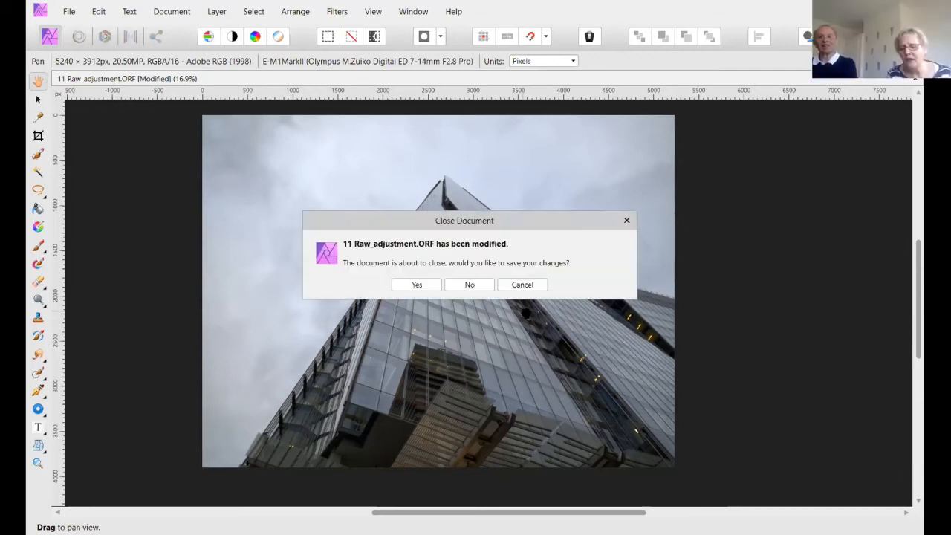
click(522, 285)
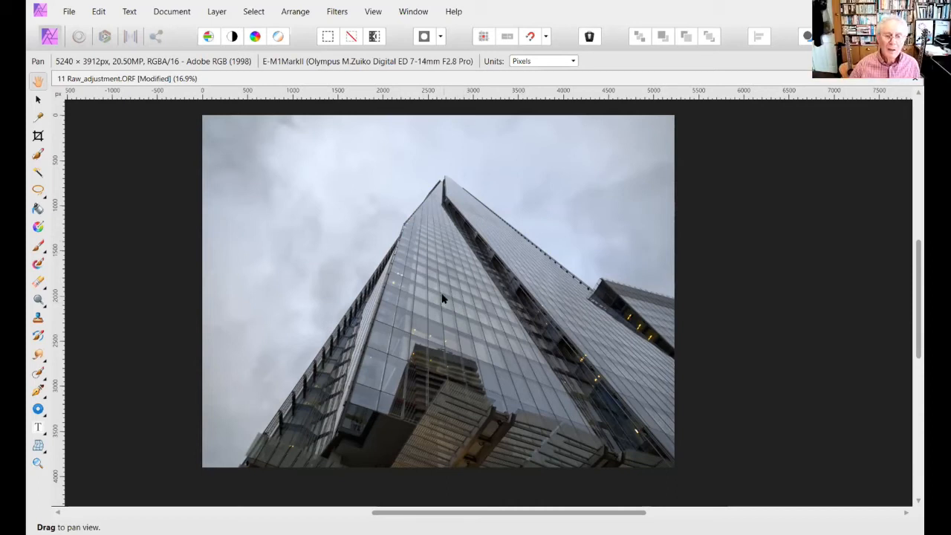
key(ctrl+w)
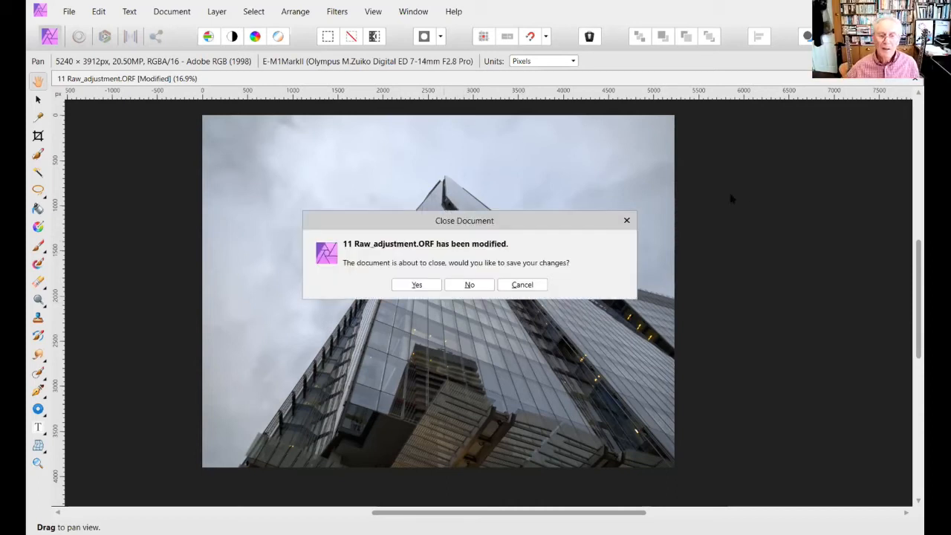
click(481, 285)
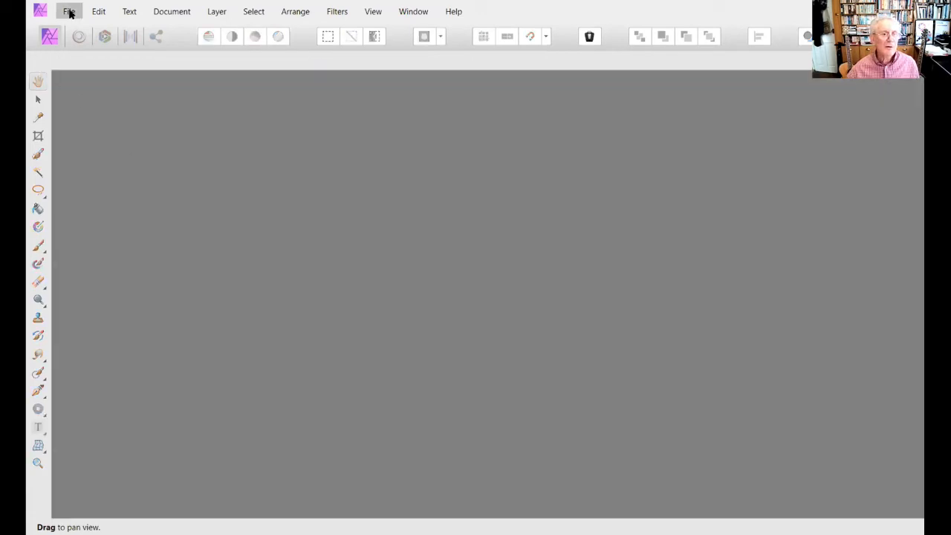
- Reopen 11 Raw_adjustment.ORF from the recent files to check the original, and cancel its RAW development
click(69, 12)
mouse_move(142, 164)
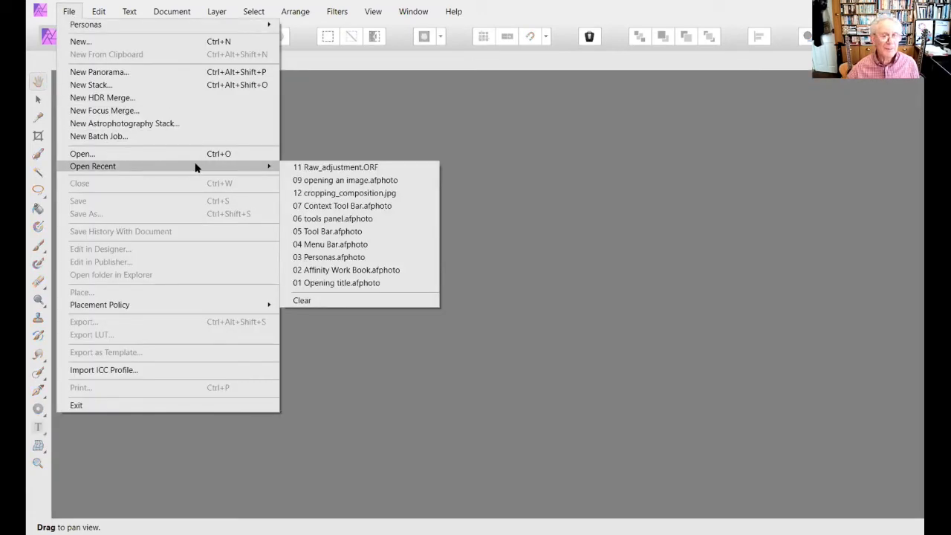
click(311, 168)
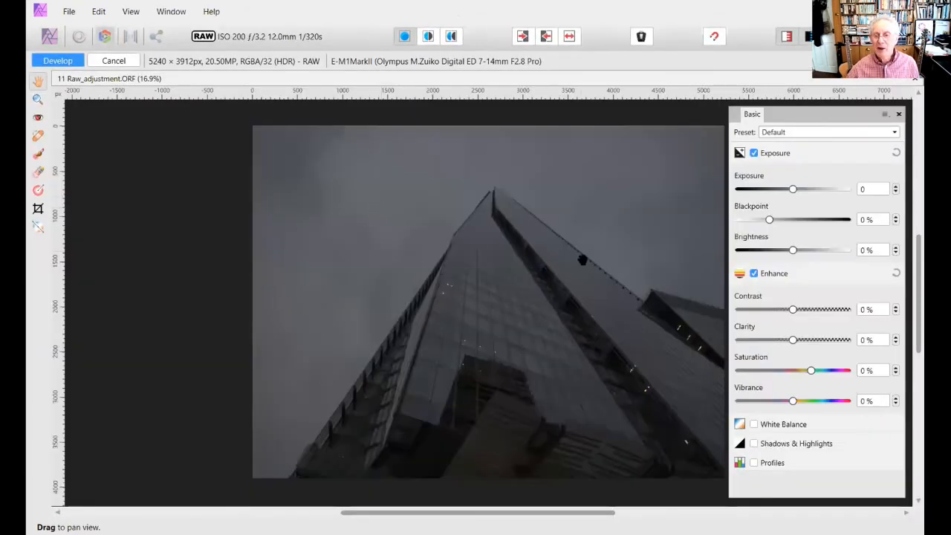
click(113, 62)
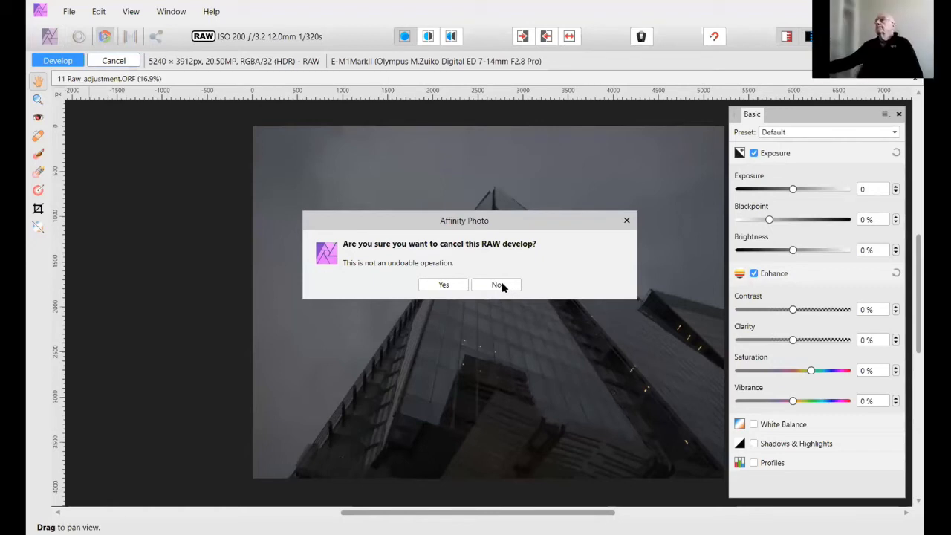
click(444, 285)
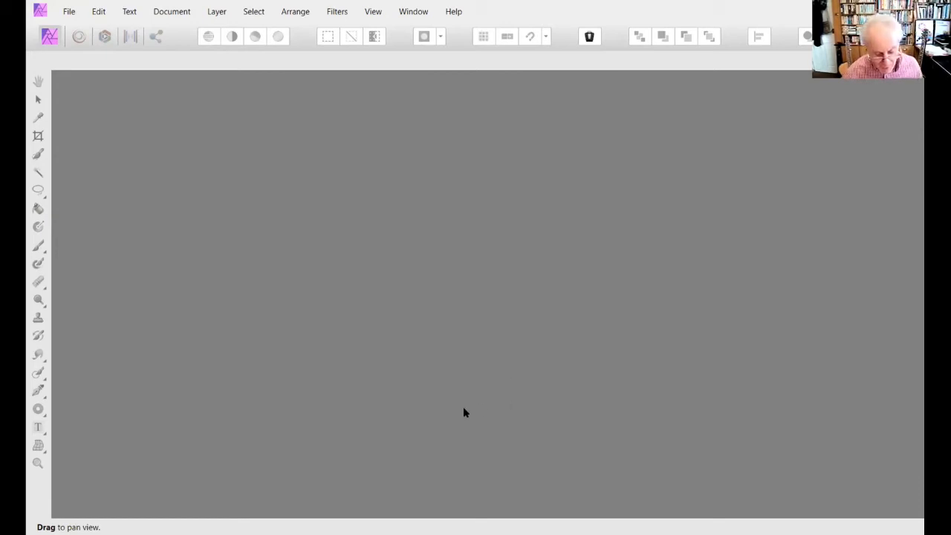
- Open the image 12 cropping_composition from the 01 Lesson 01 folder
click(62, 10)
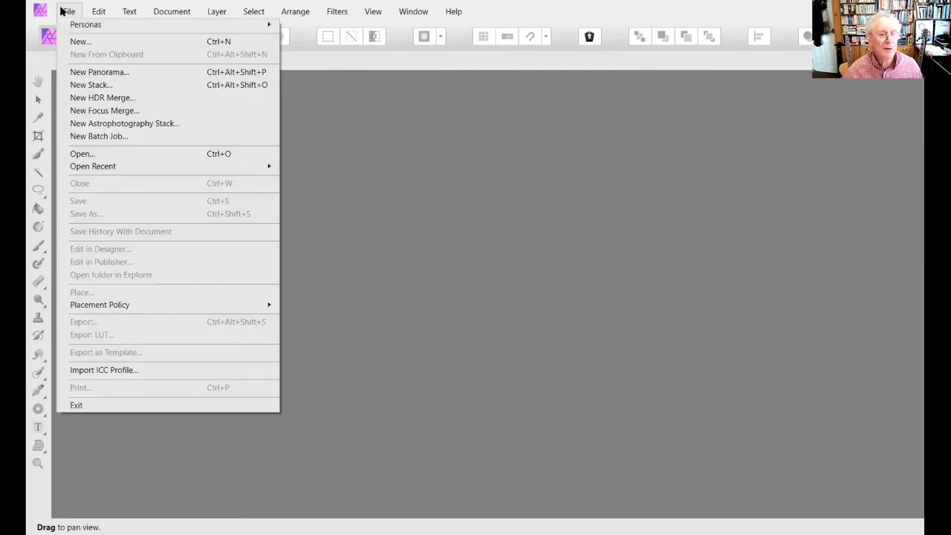
click(82, 156)
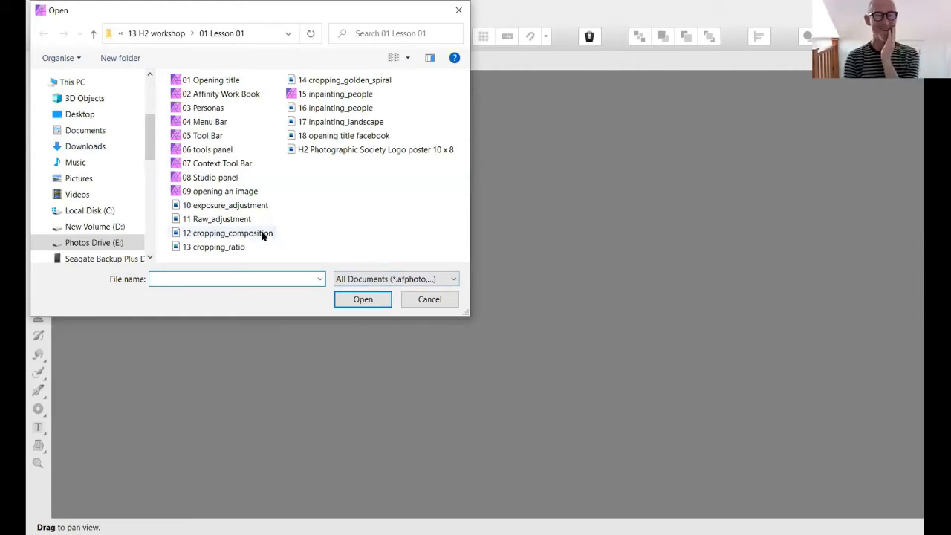
click(211, 209)
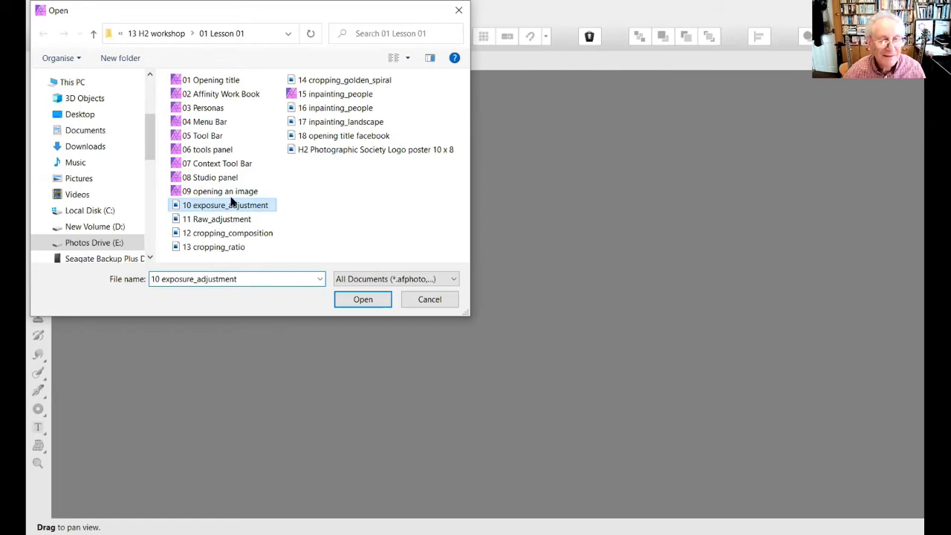
click(221, 235)
click(374, 300)
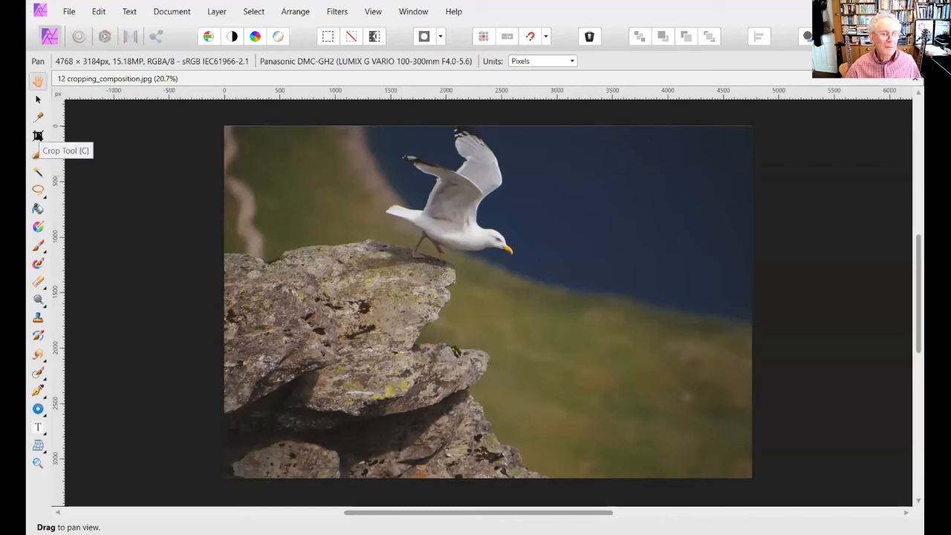
- Start the Crop Tool on the seagull image and set the crop resolution to 300 DPI
click(38, 135)
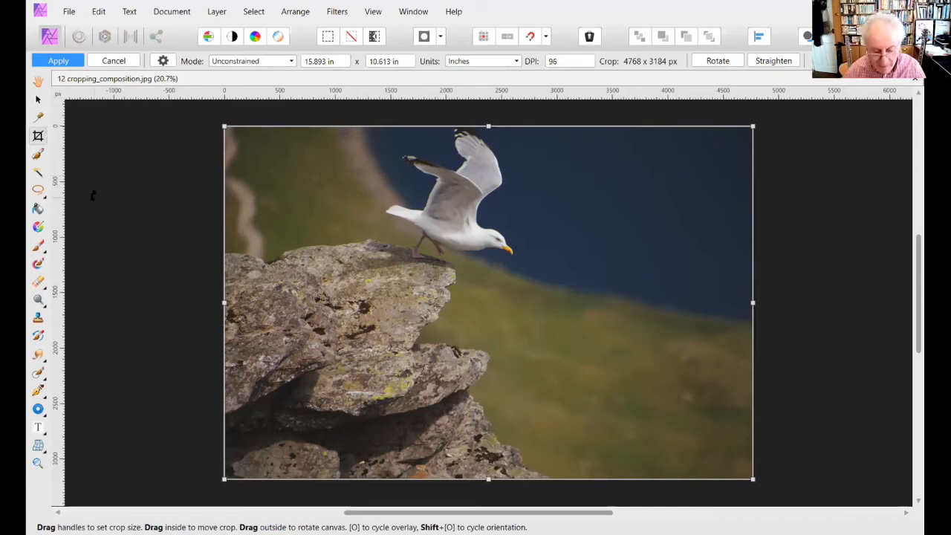
click(559, 61)
text(300)
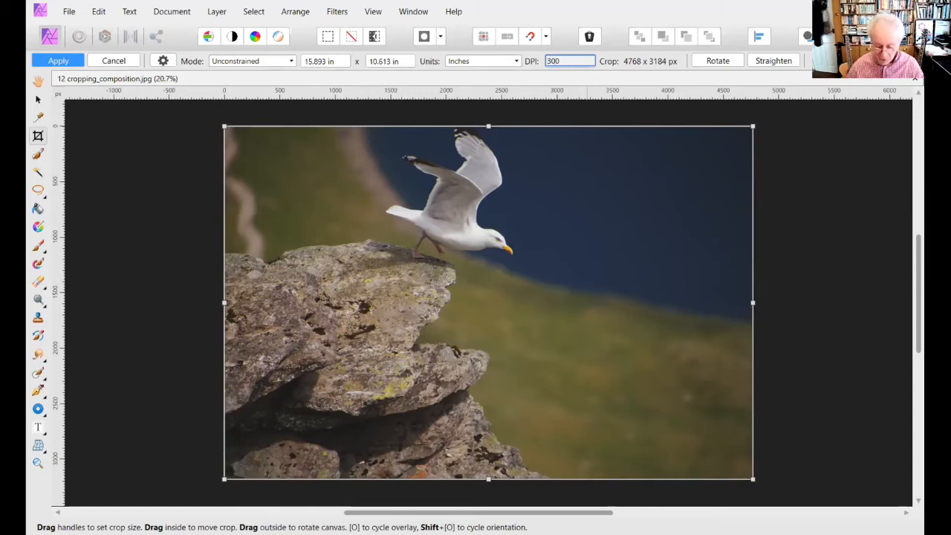
key(Return)
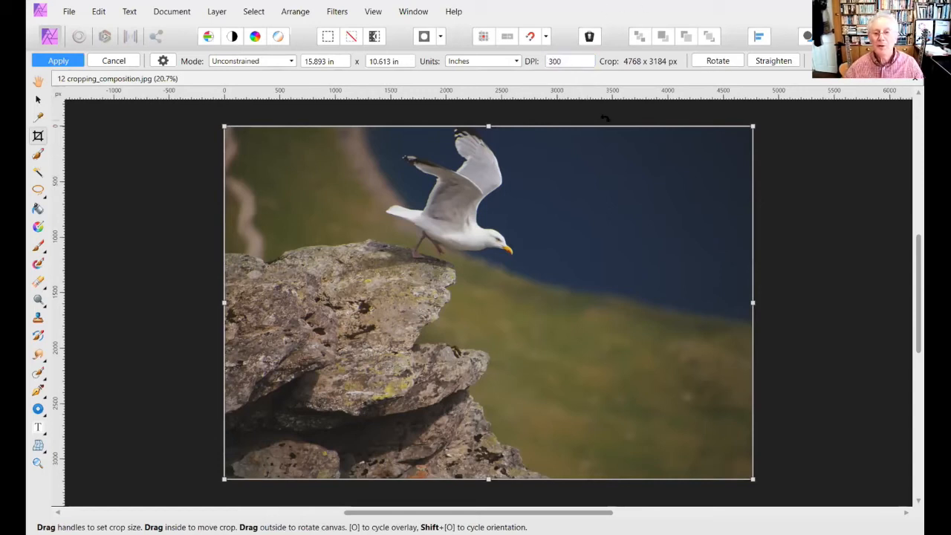
click(564, 61)
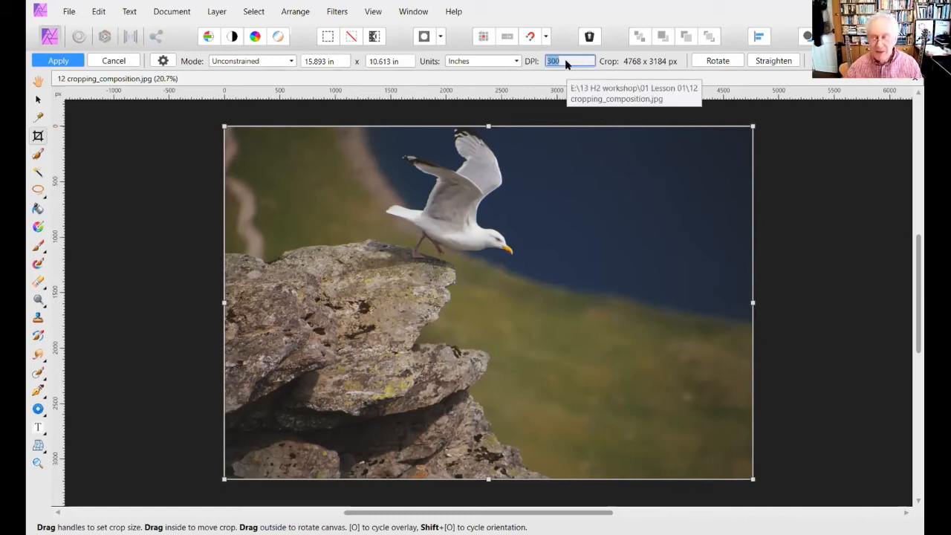
click(566, 58)
key(BackSpace)
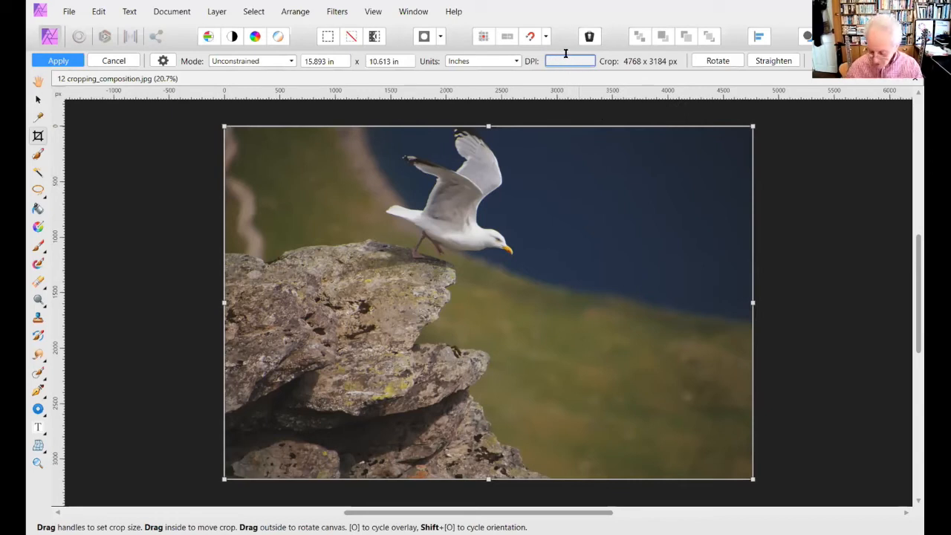
text(00)
key(Return)
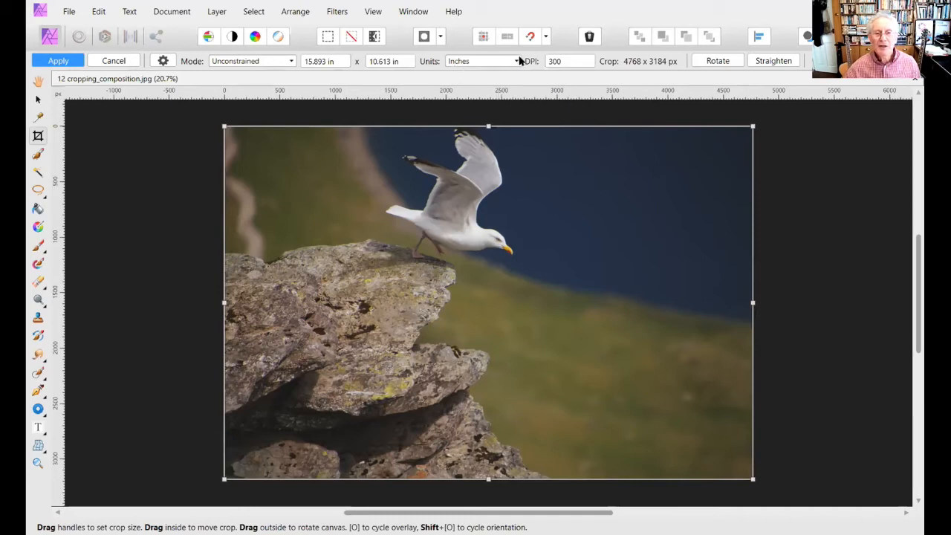
- Set the crop size of the seagull image to 10 in wide by 8 in high
click(321, 61)
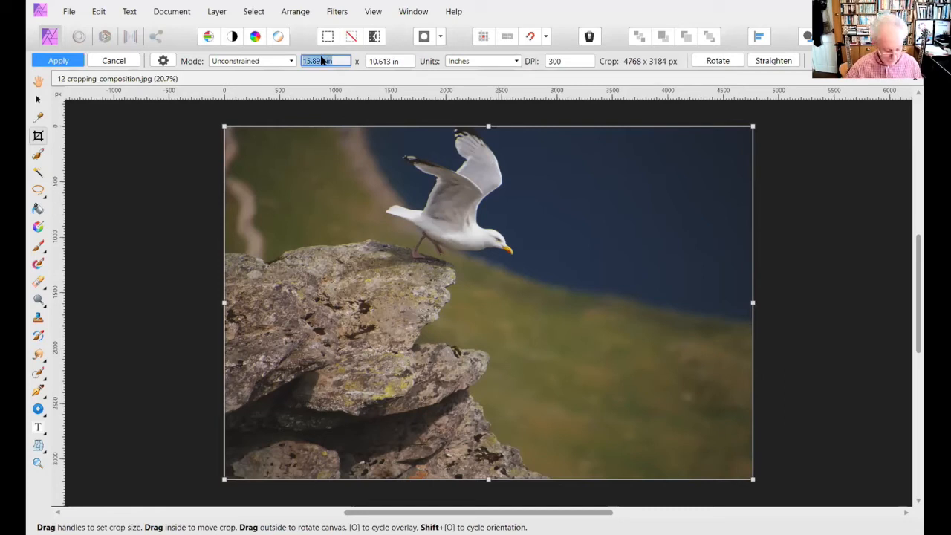
text(10 in)
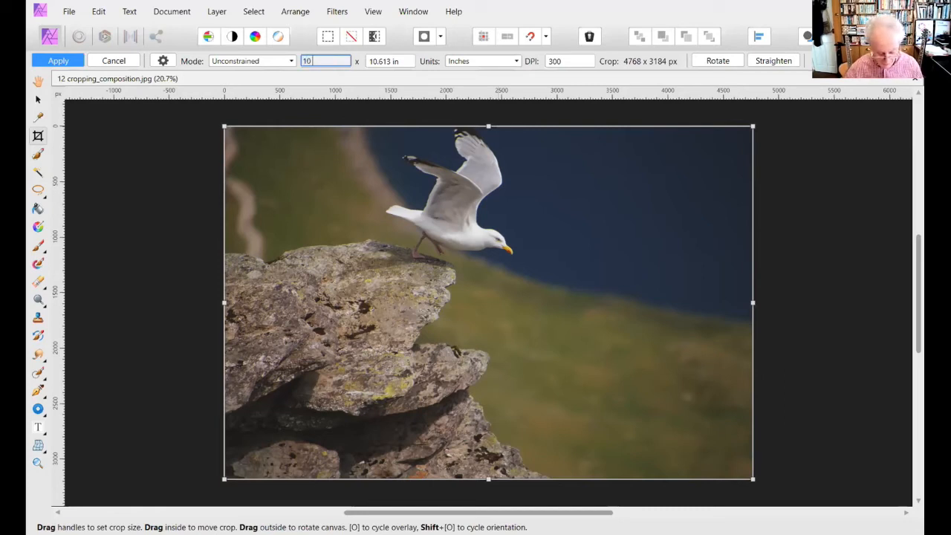
click(383, 62)
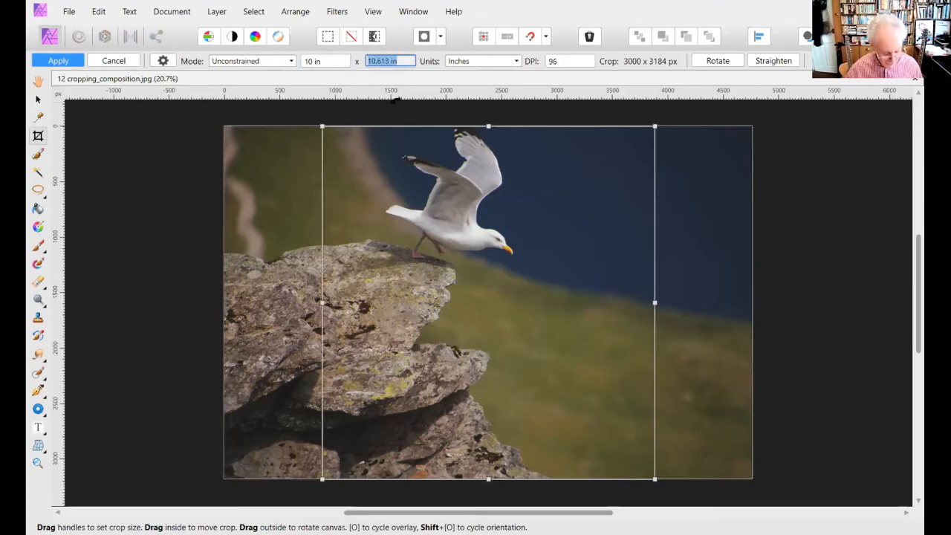
text(8)
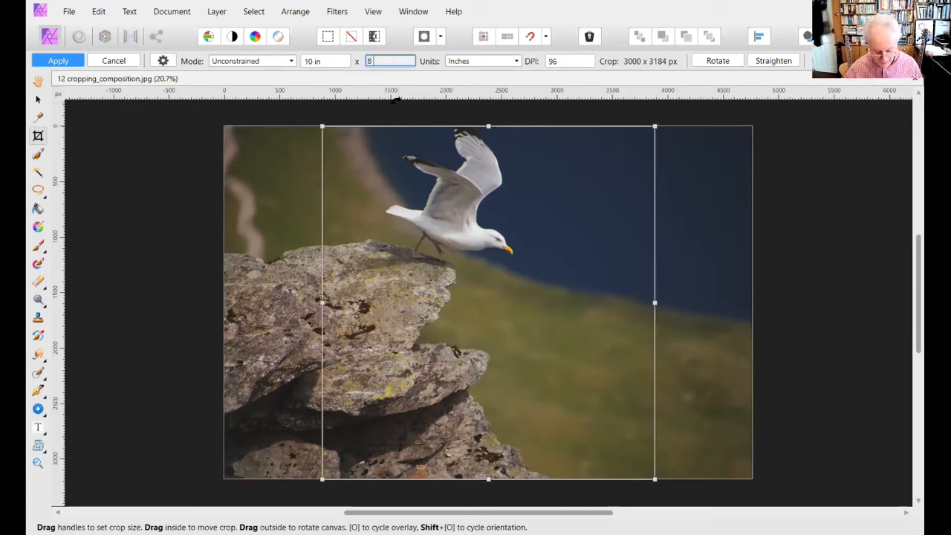
text( i)
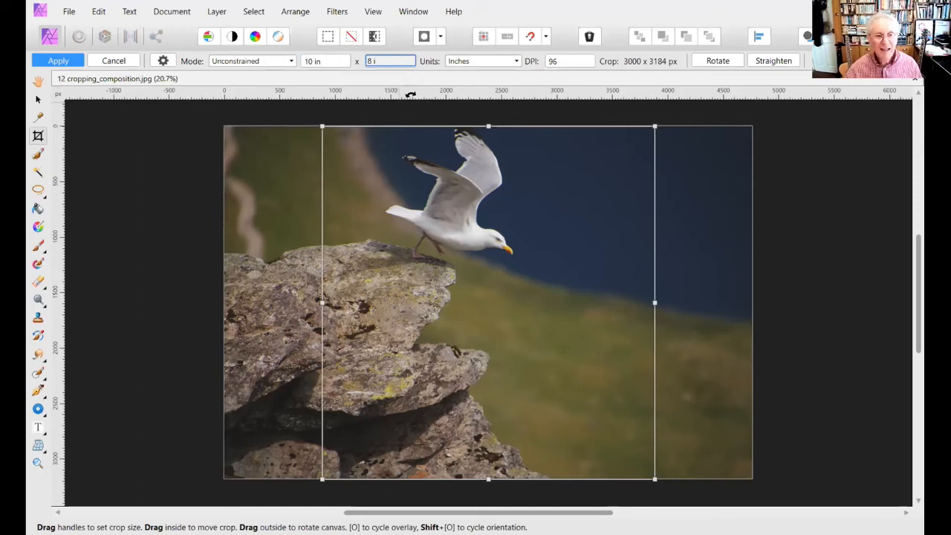
text(n)
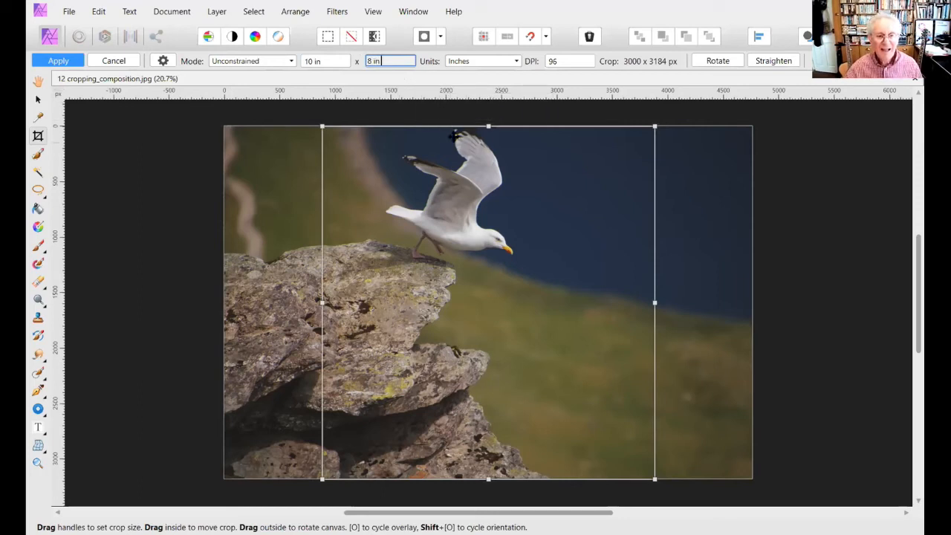
key(Return)
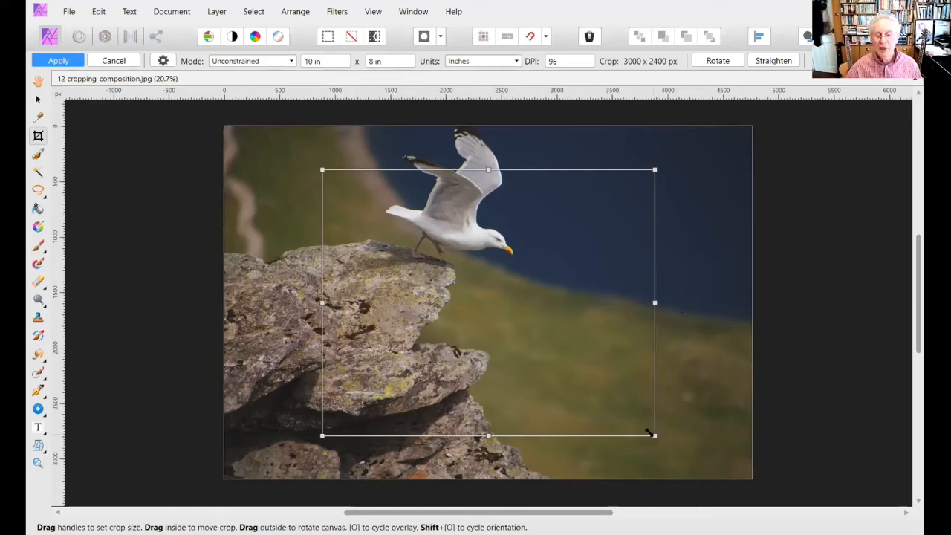
- Try the Custom Ratio crop mode at 5:4, shrinking the crop slightly from its lower edge, and look over the crop presets
click(293, 62)
click(240, 102)
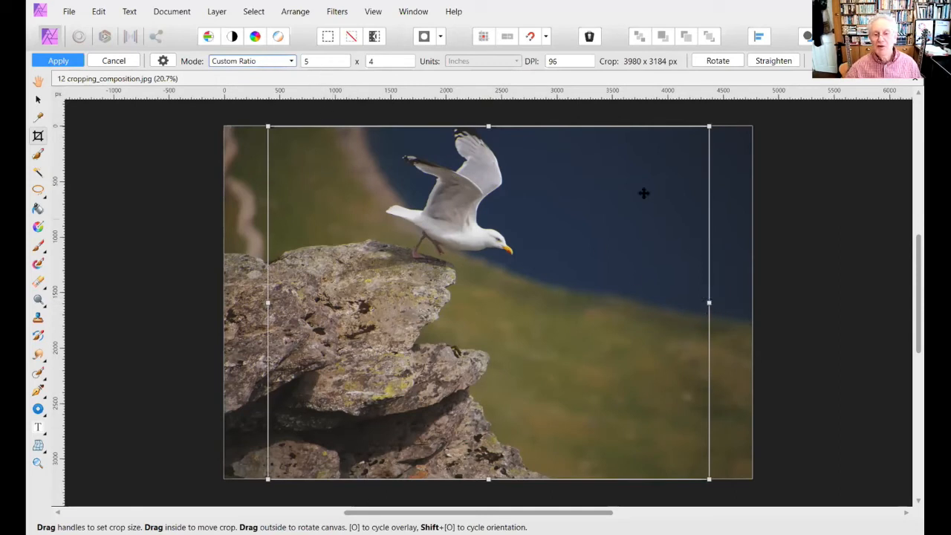
mouse_move(487, 480)
mouse_down()
mouse_move(482, 330)
mouse_move(468, 494)
mouse_move(470, 474)
mouse_up()
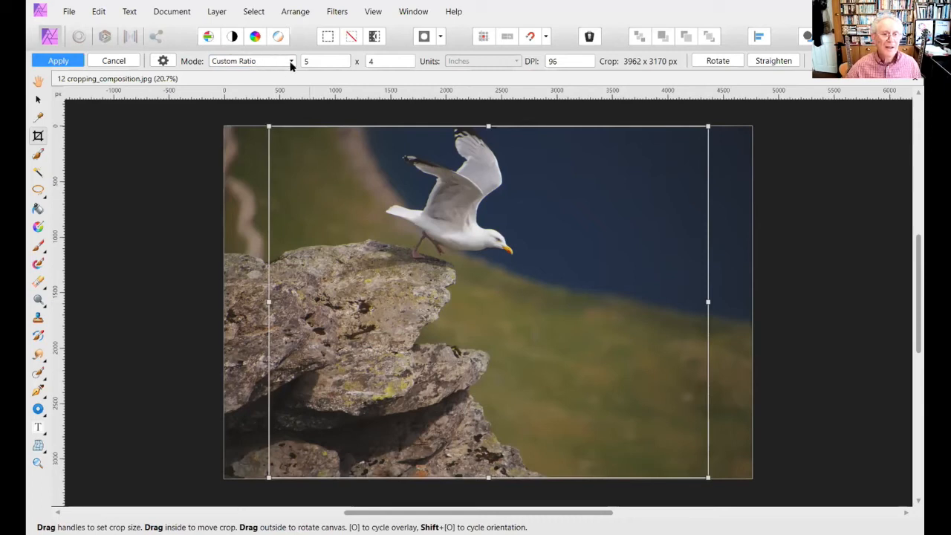
click(164, 62)
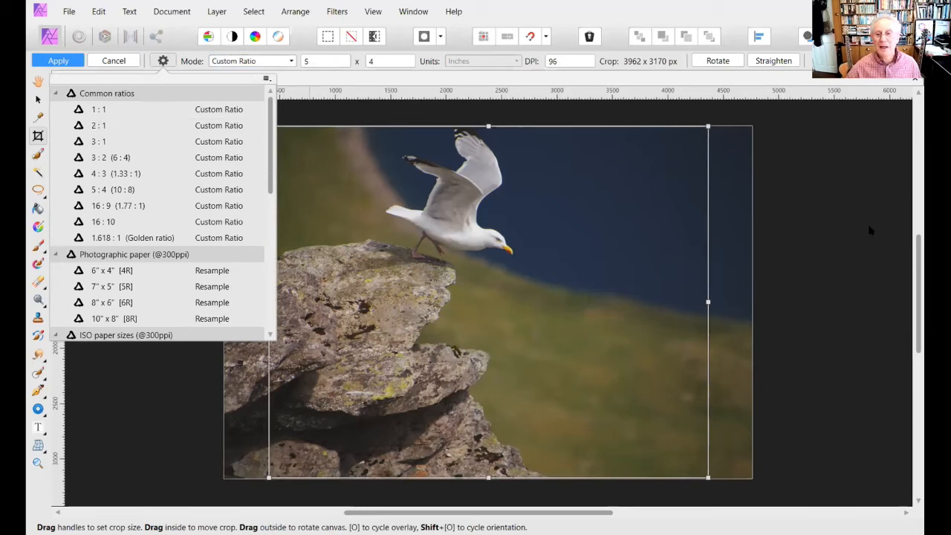
click(164, 61)
- Switch the crop mode to Unconstrained and reshape the crop to about 3861 × 1568 px around the seagull and upper rock
click(290, 62)
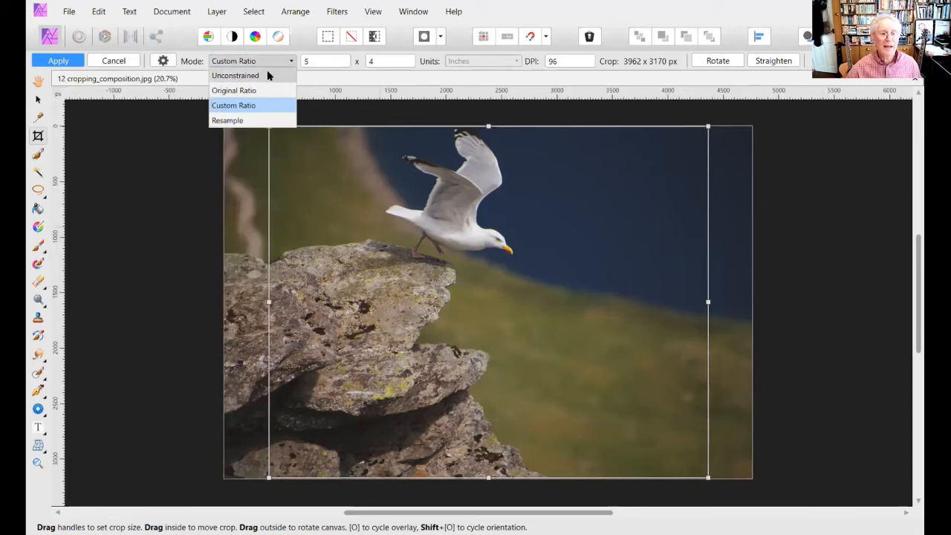
click(264, 75)
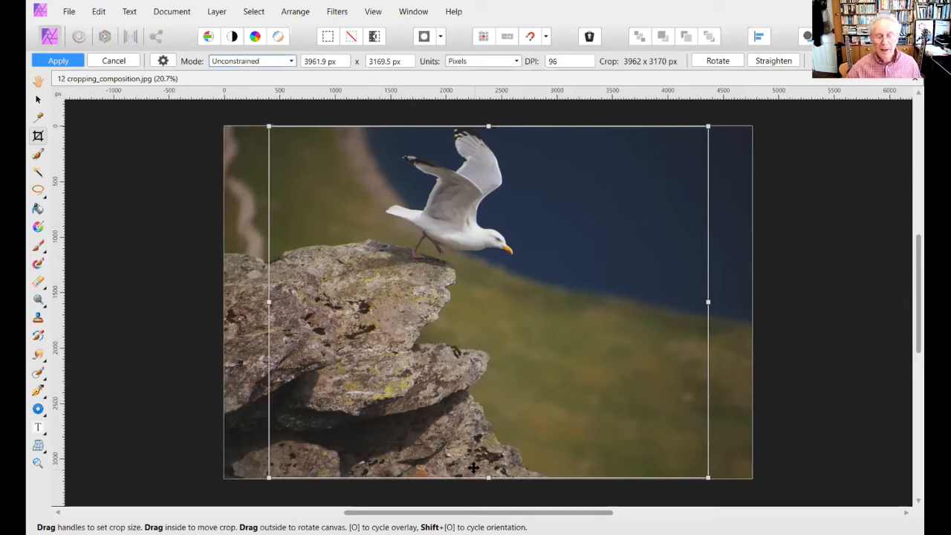
drag(487, 477, 486, 299)
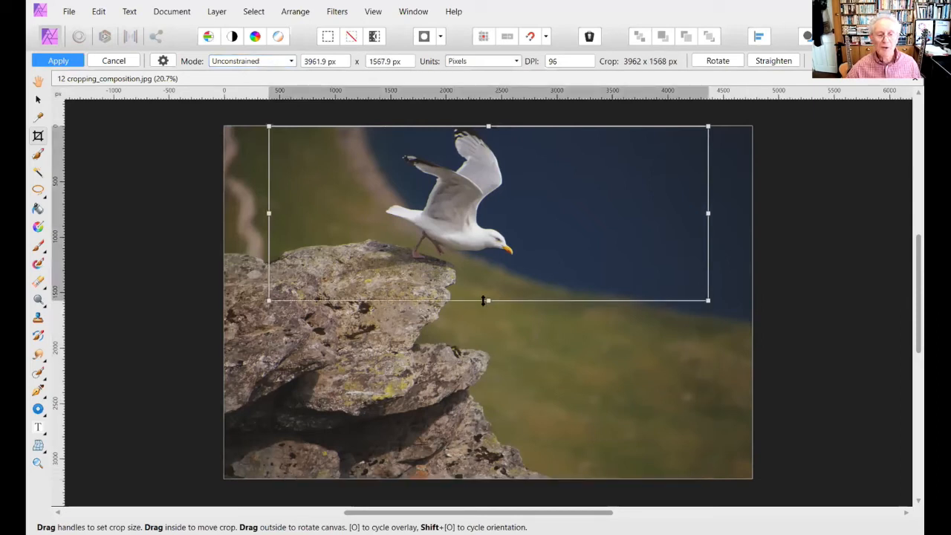
drag(267, 212, 224, 212)
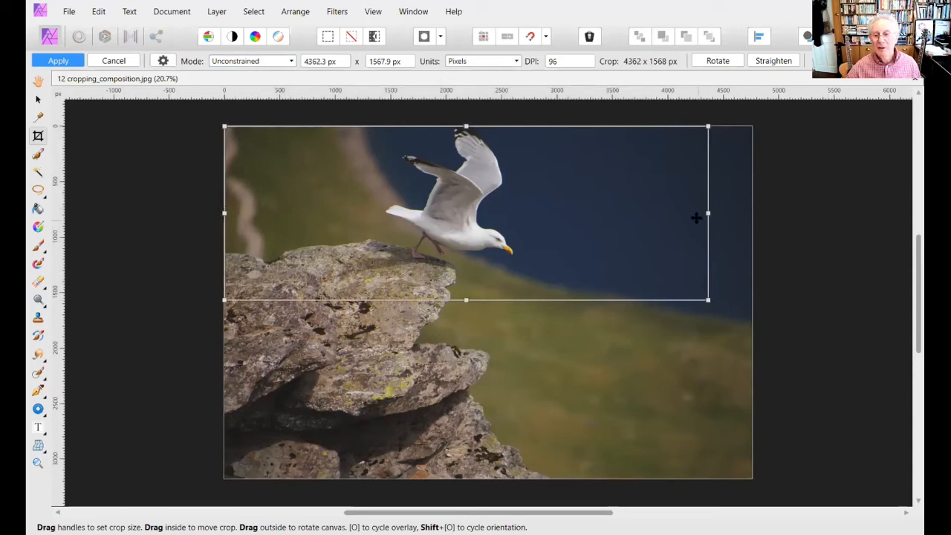
mouse_move(706, 214)
mouse_down()
mouse_move(722, 214)
mouse_move(690, 213)
mouse_up()
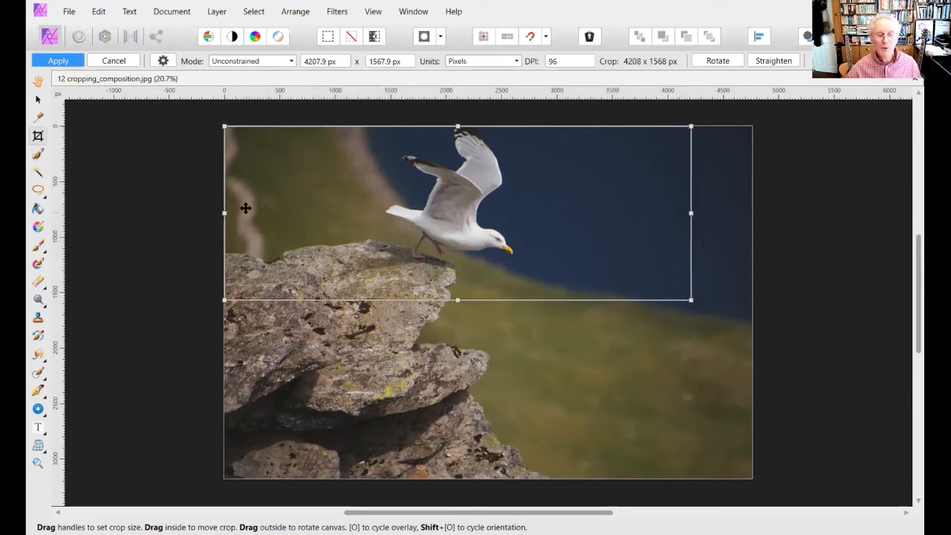
drag(225, 213, 258, 213)
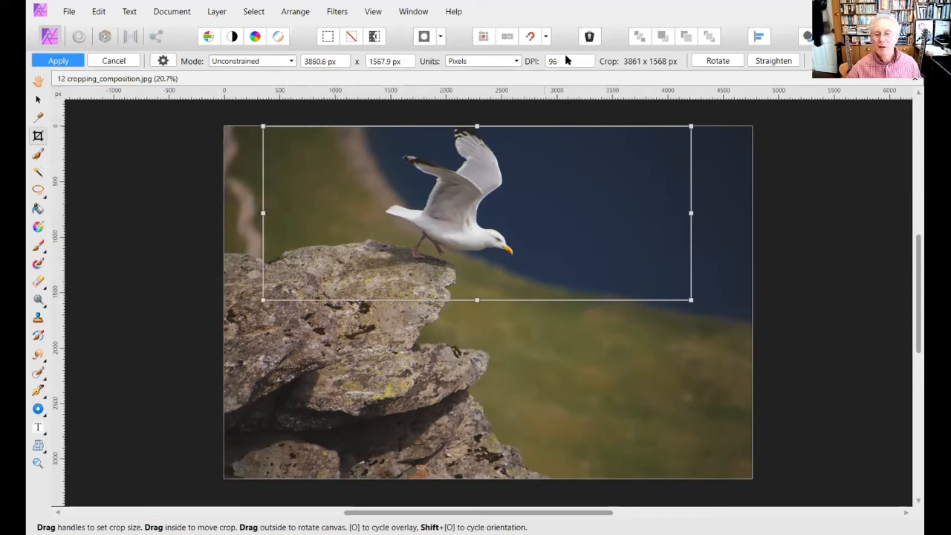
- Set the crop resolution to 300 DPI and apply the crop to the seagull image
click(564, 58)
text(300)
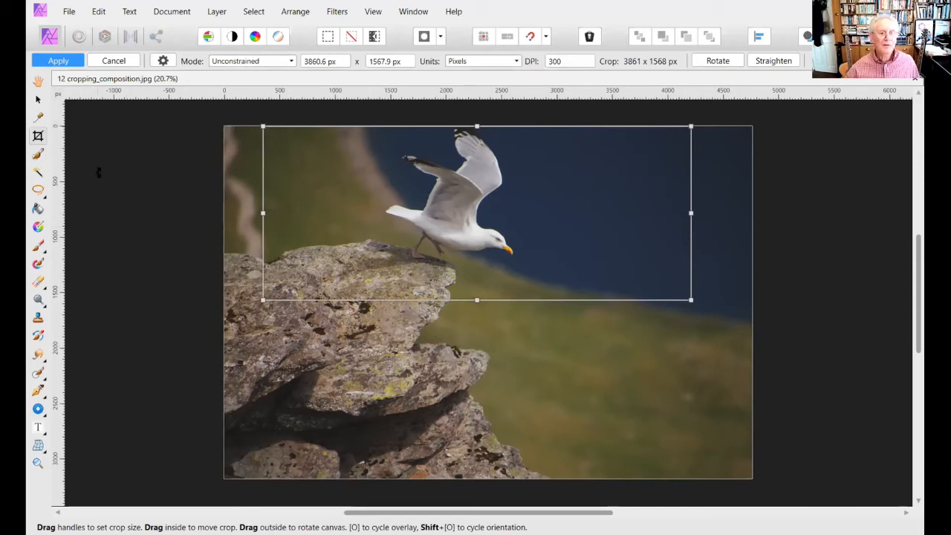
click(54, 63)
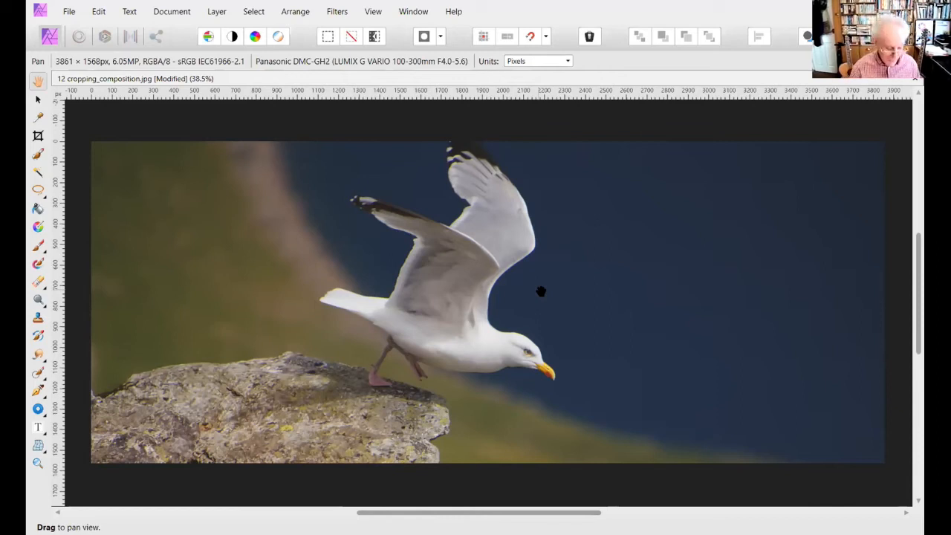
- Close the cropped seagull image without saving its changes
key(ctrl+w)
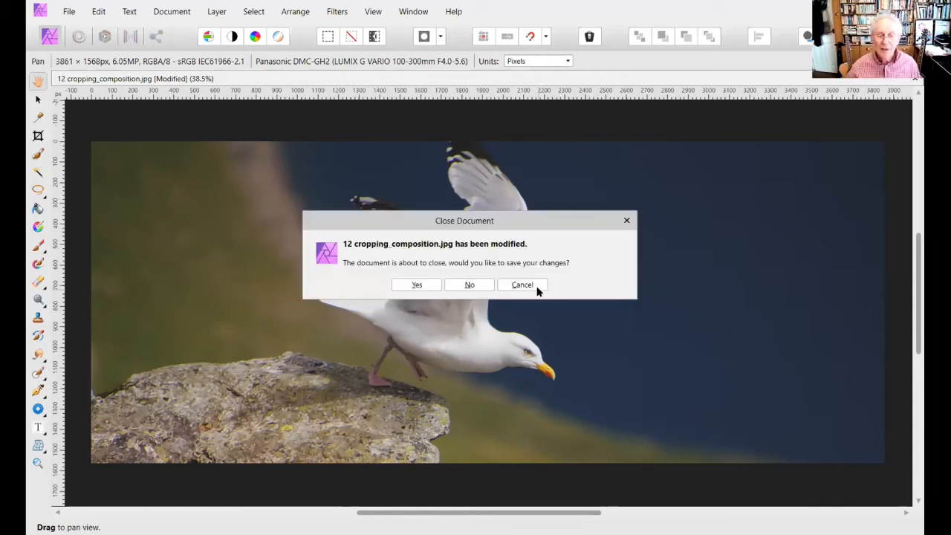
click(471, 287)
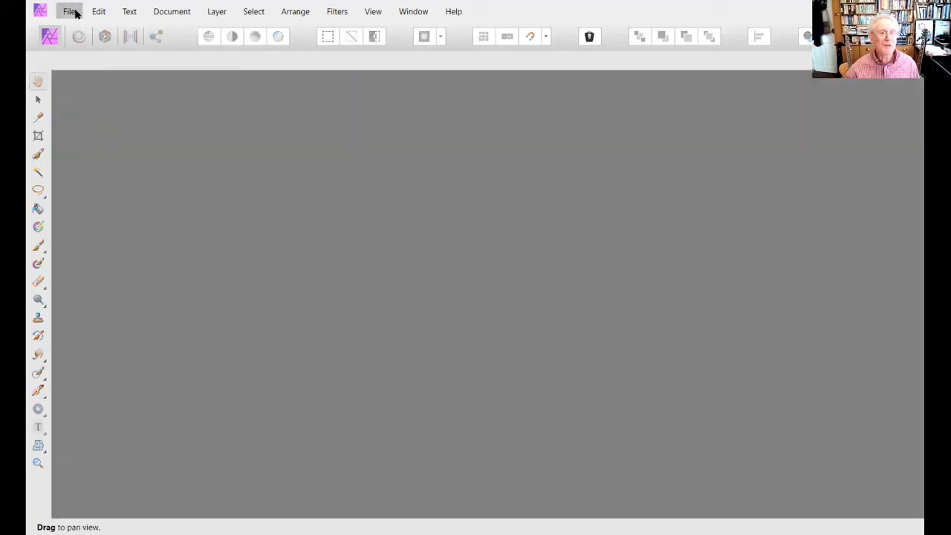
- Open the image 13 cropping_ratio from the 01 Lesson 01 folder and close it again
click(72, 12)
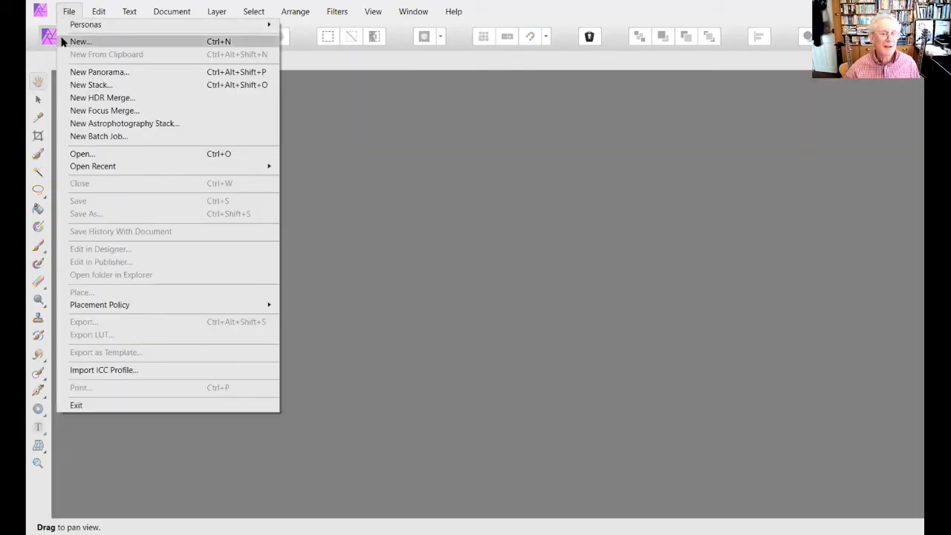
click(77, 155)
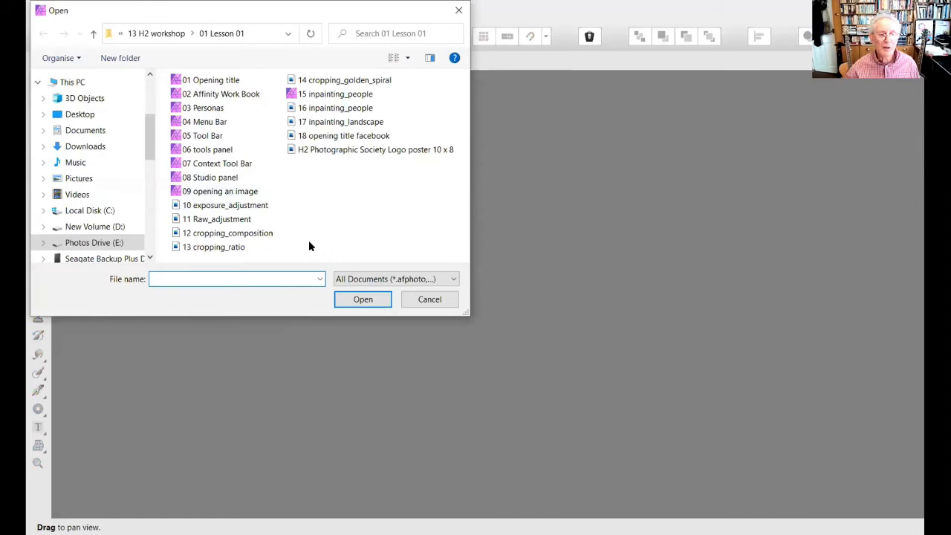
click(214, 248)
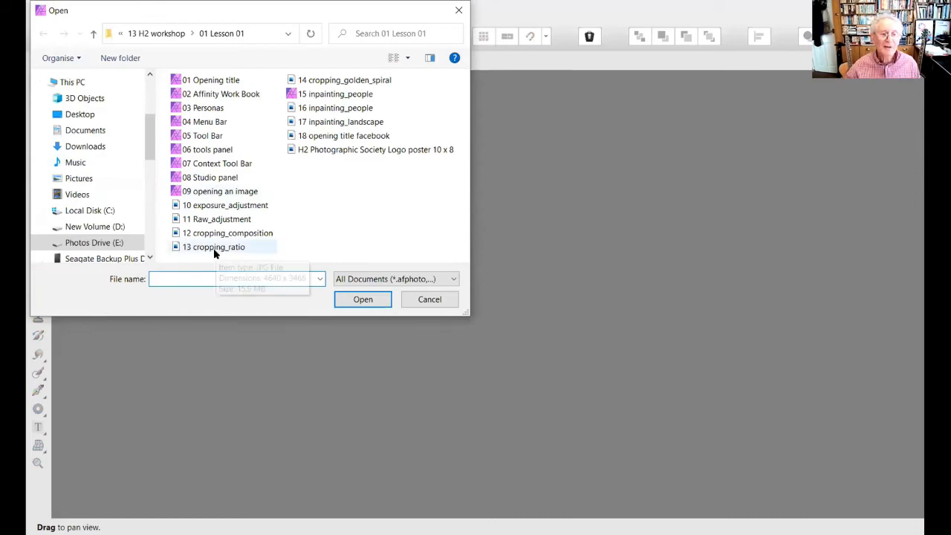
click(362, 303)
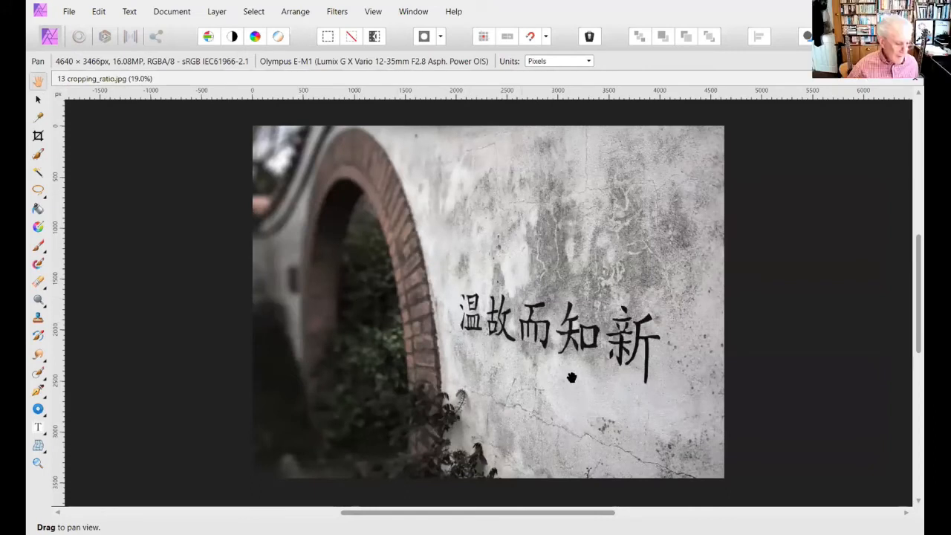
key(ctrl+w)
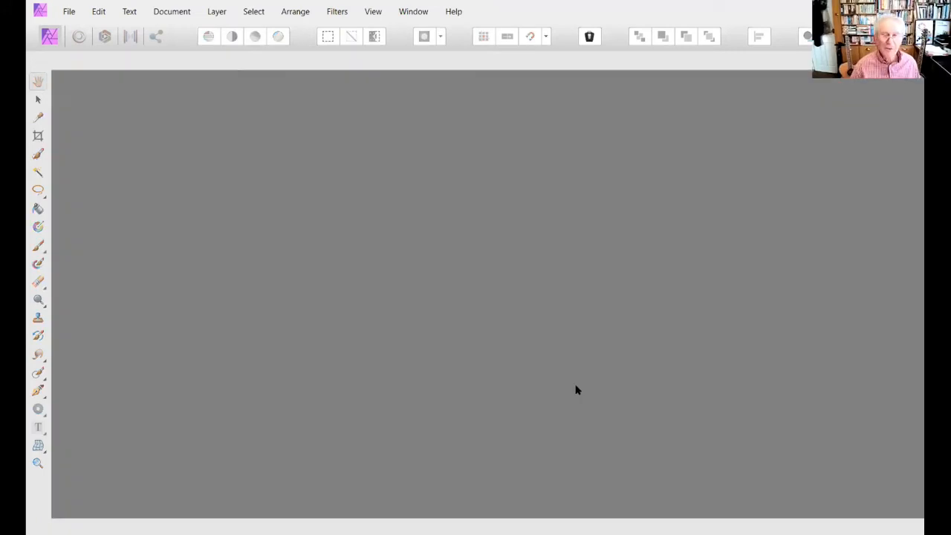
- Open the image 14 cropping_golden_spiral from the 01 Lesson 01 folder
click(68, 11)
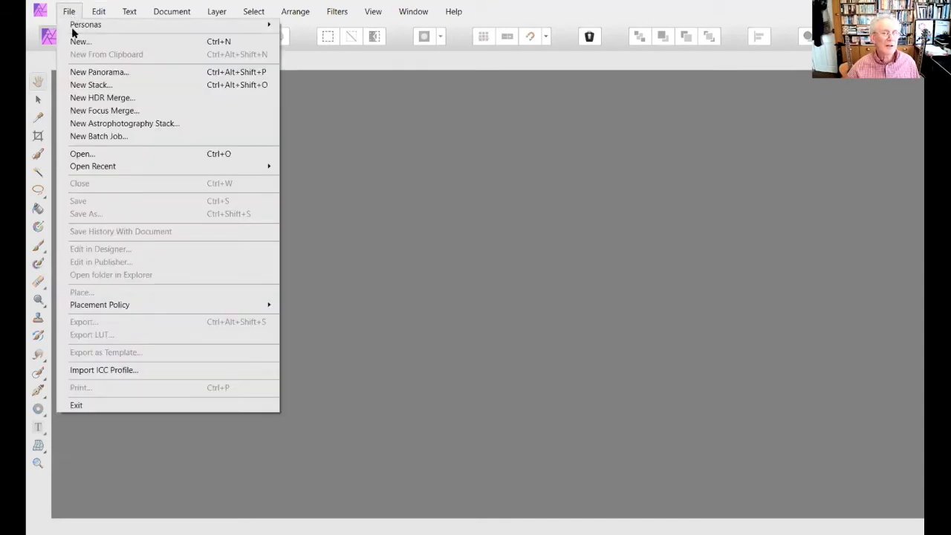
click(88, 153)
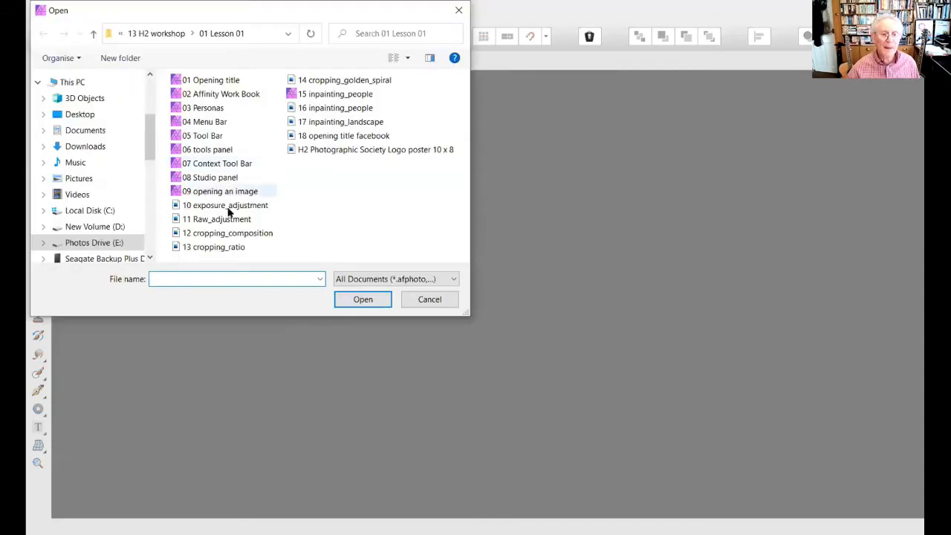
click(322, 83)
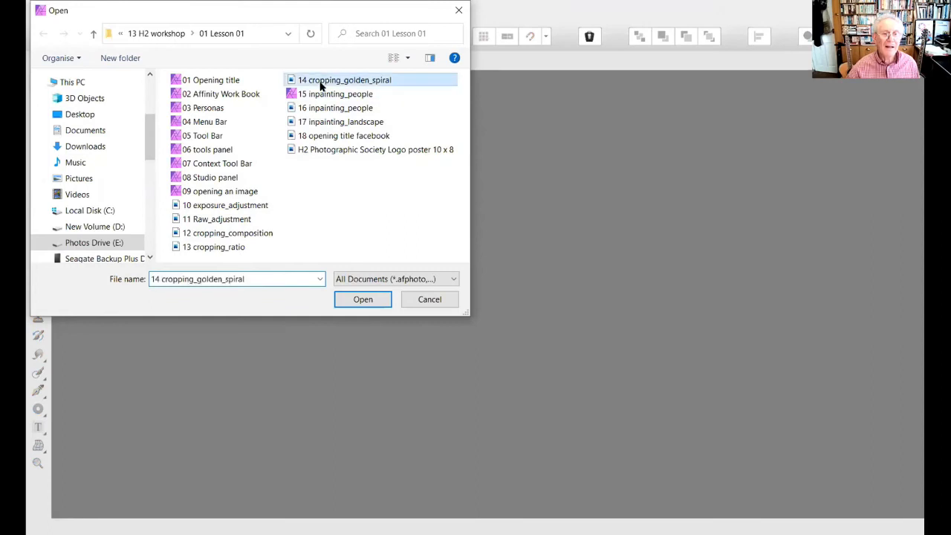
click(370, 304)
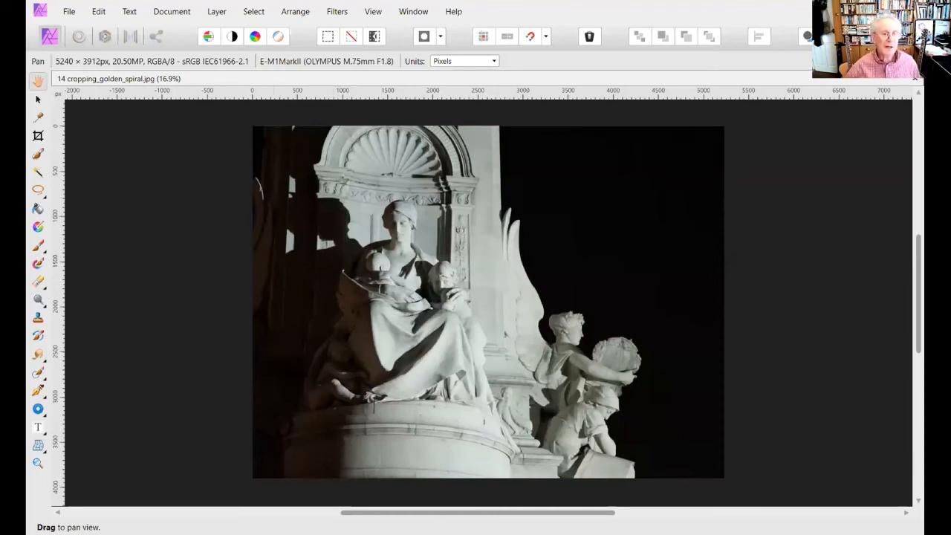
- Start the Crop Tool on the statue image and look through the preset crop ratios and paper sizes
click(38, 136)
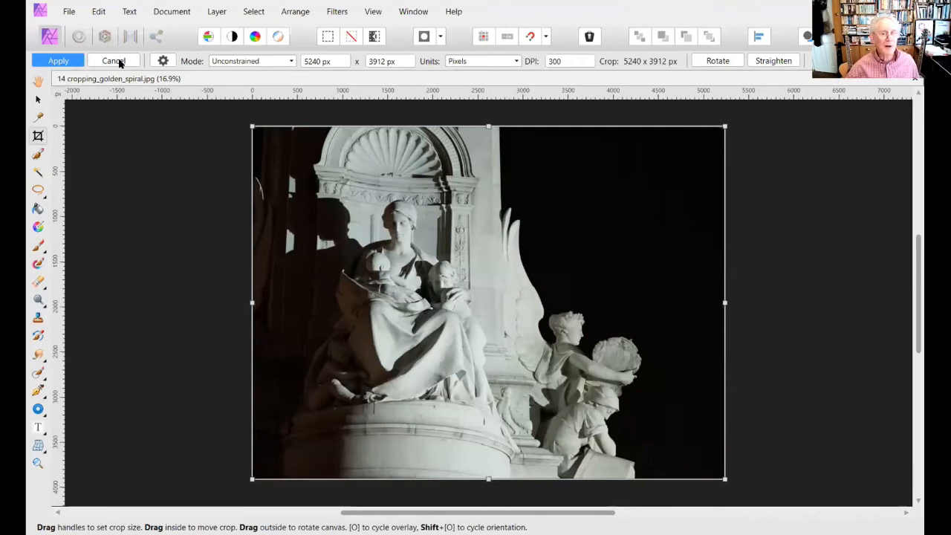
click(163, 61)
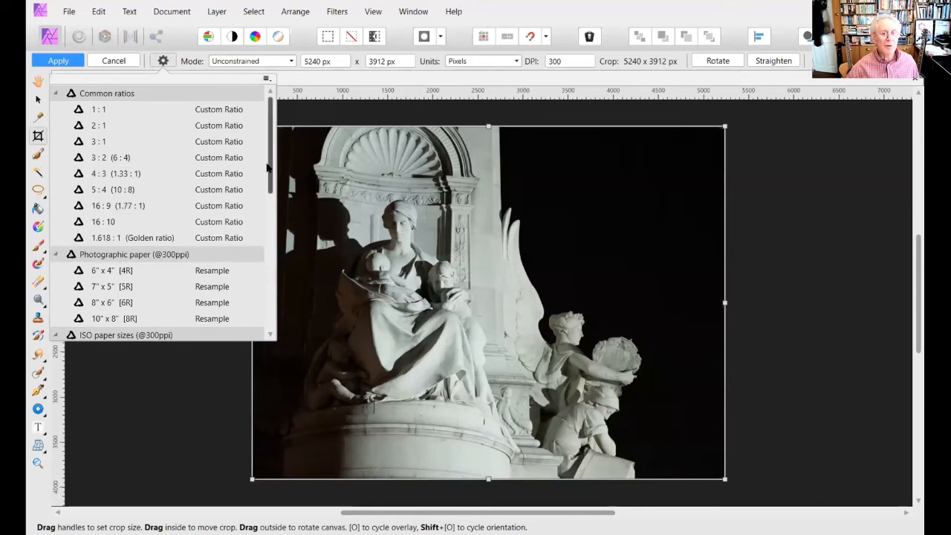
scroll(266, 169, down, 6)
scroll(251, 223, up, 6)
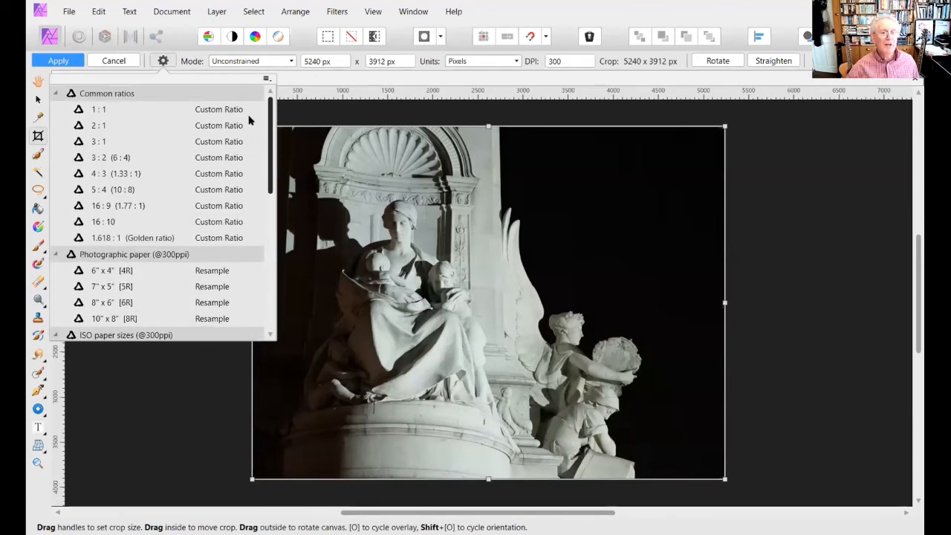
click(160, 62)
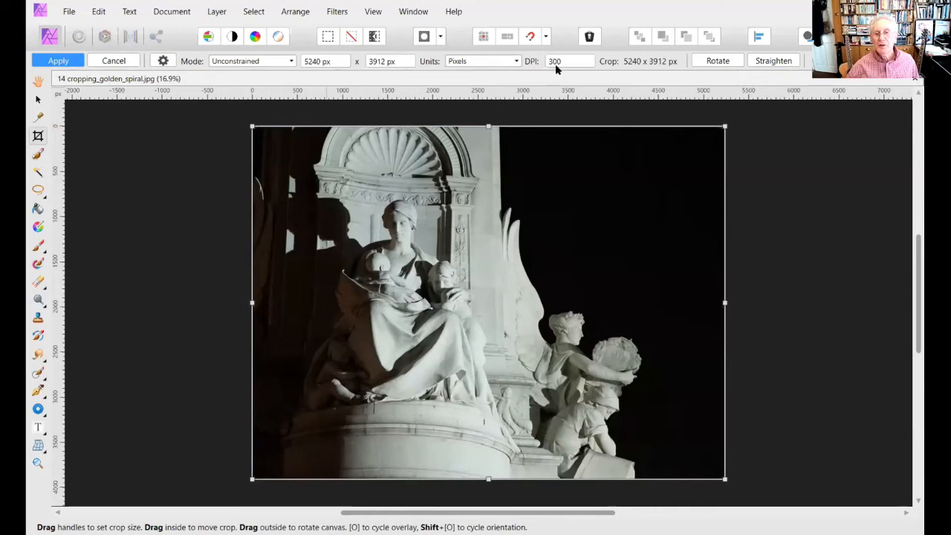
- Straighten the statue image along a reference line drawn on the ledge beneath the shell-shaped arch
click(779, 61)
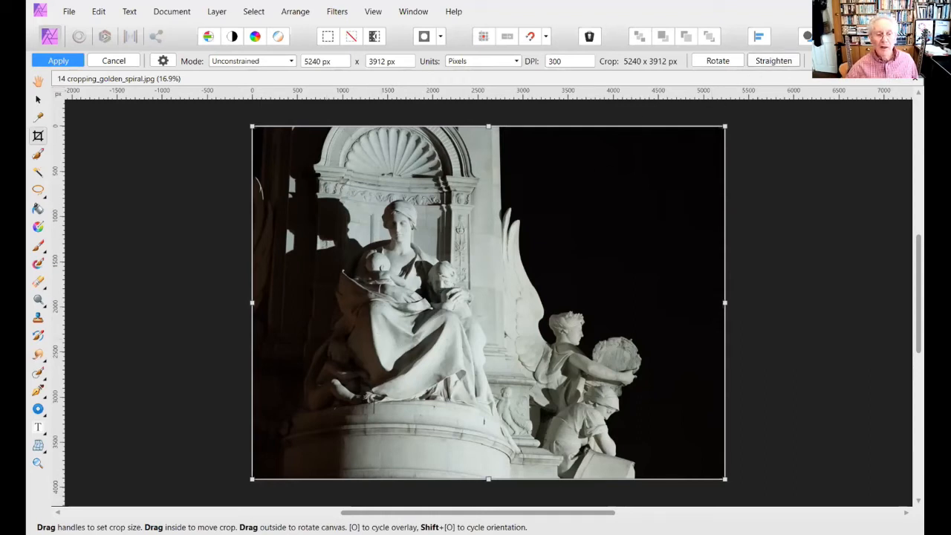
drag(308, 170, 456, 187)
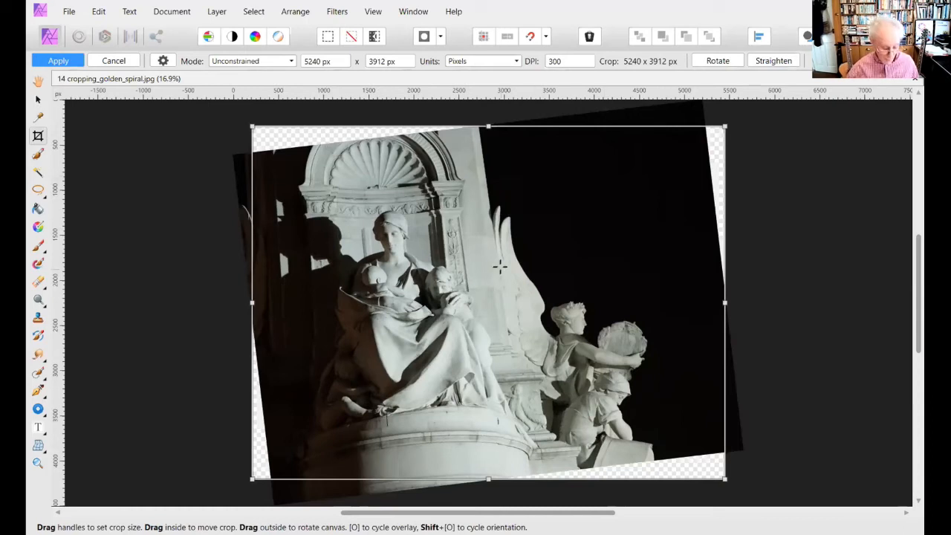
- Undo the straightening of the statue image and set the crop overlay to Thirds Grid
key(ctrl+z)
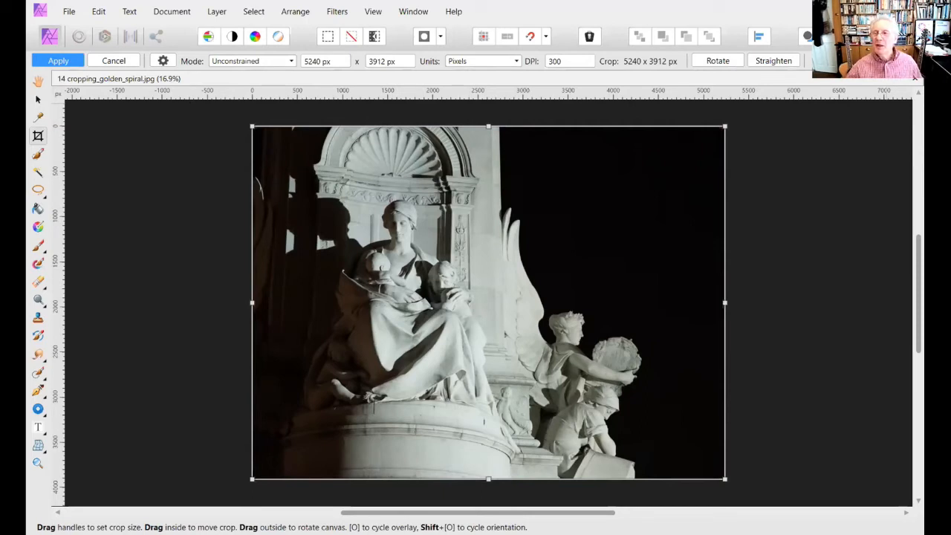
click(913, 61)
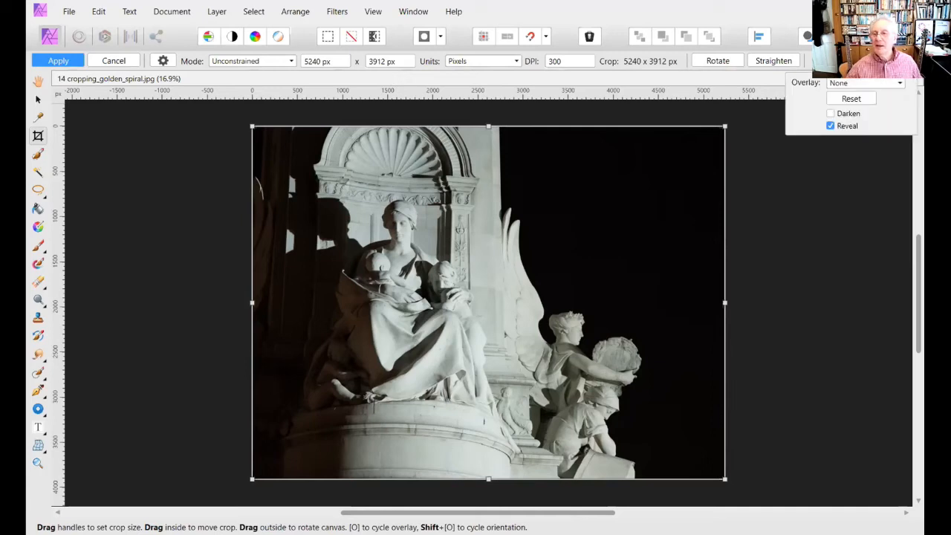
click(899, 83)
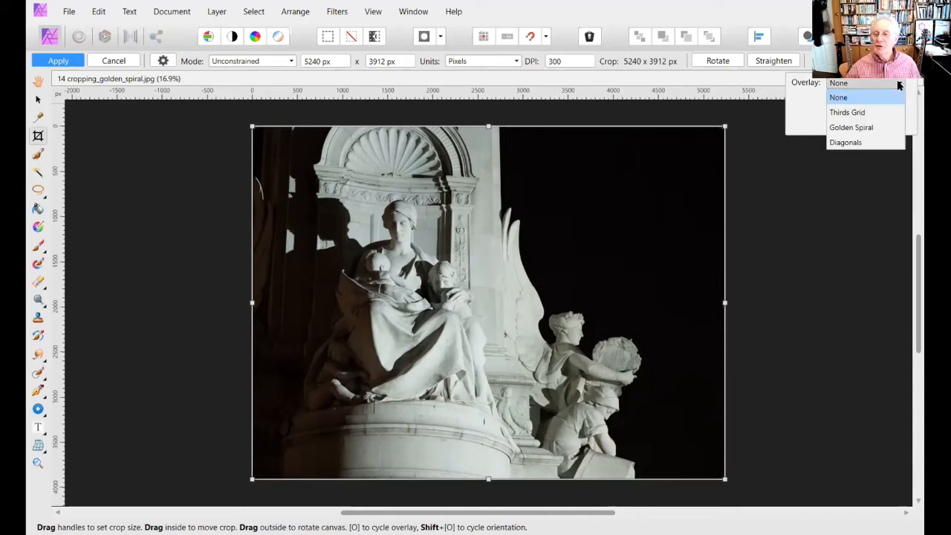
click(867, 113)
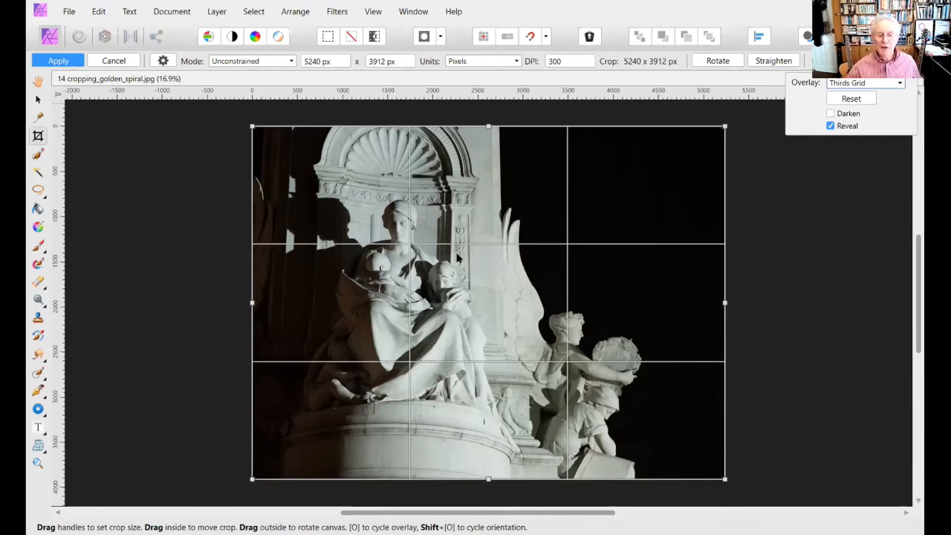
- Switch the crop overlay to Diagonals and finally to Golden Spiral
click(898, 84)
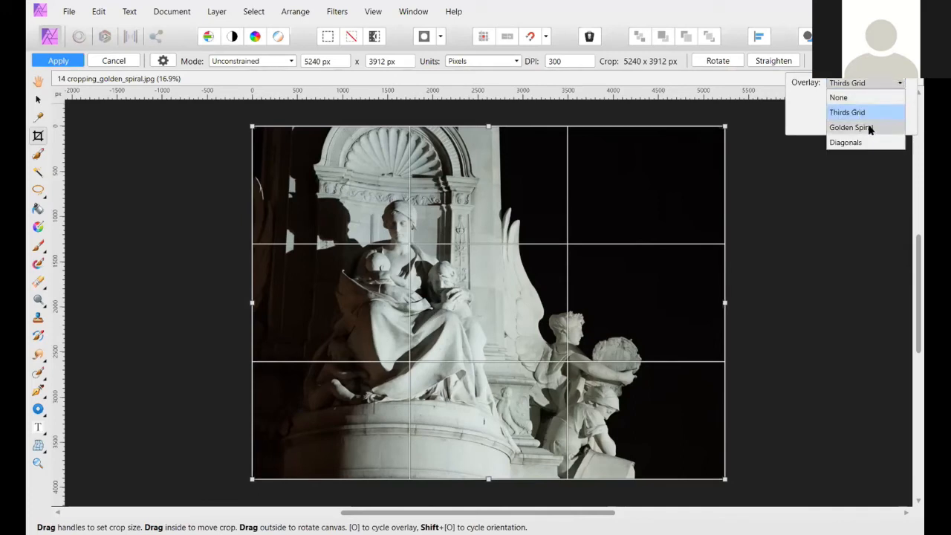
click(847, 142)
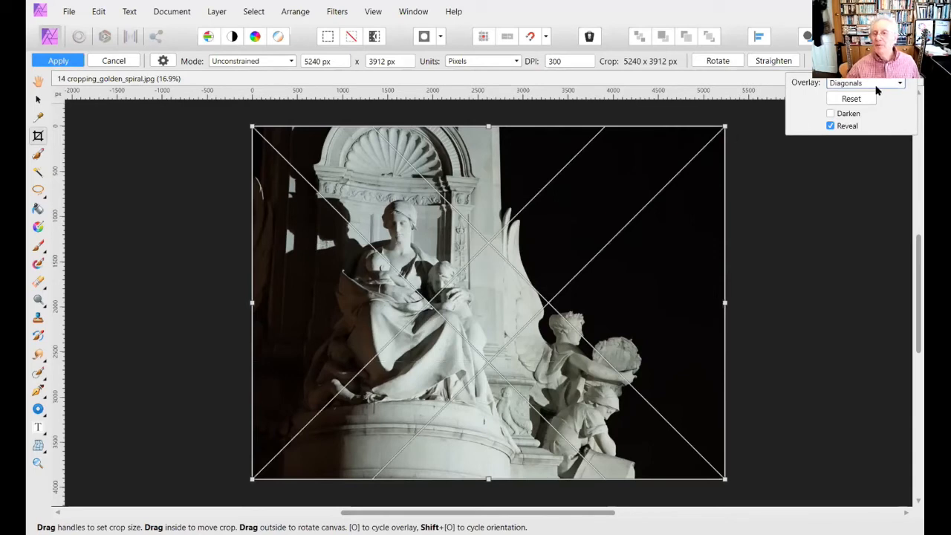
click(899, 84)
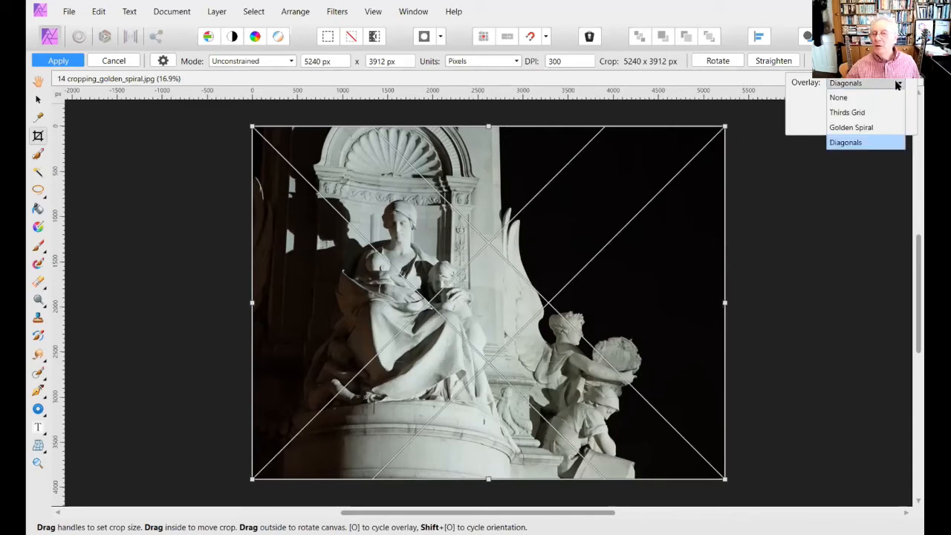
click(873, 128)
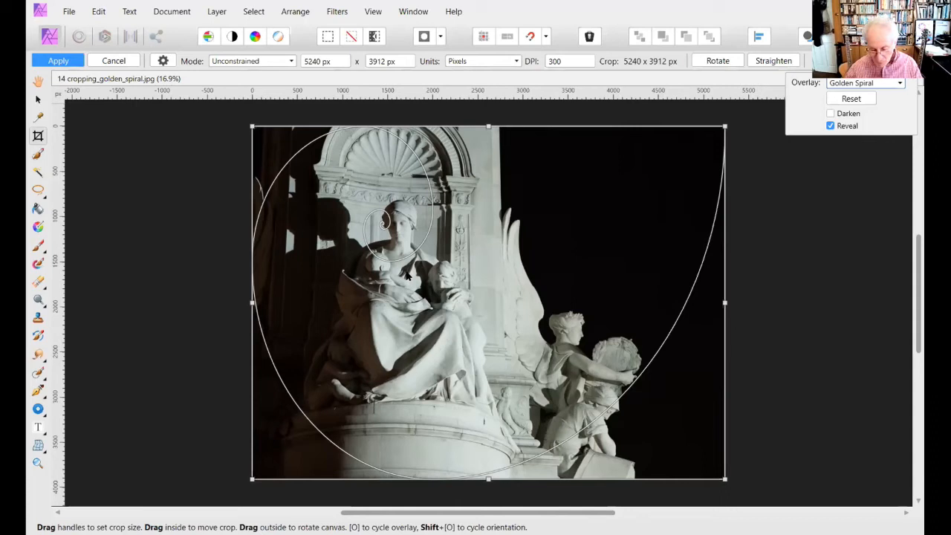
- Cycle through the available crop overlays until Golden Spiral is active again
key(o)
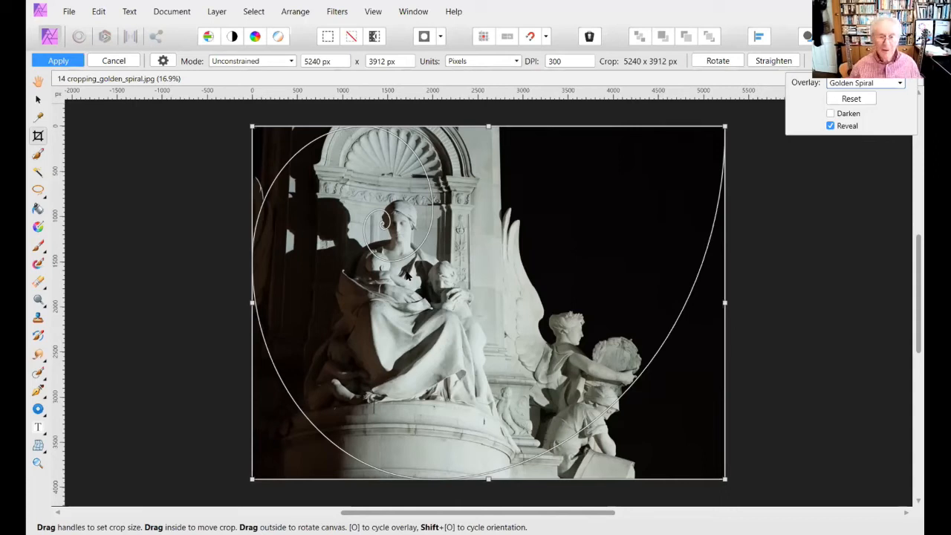
key(o)
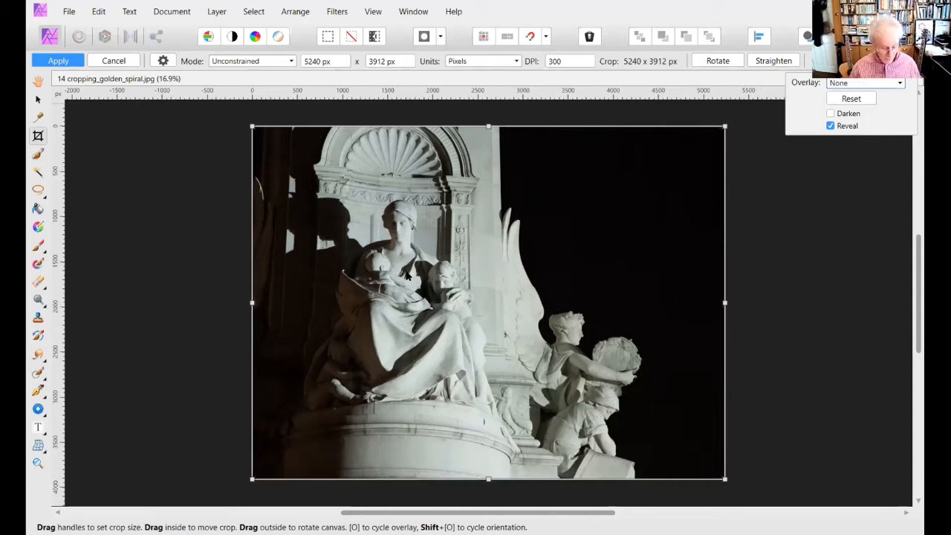
key(o)
key(o)
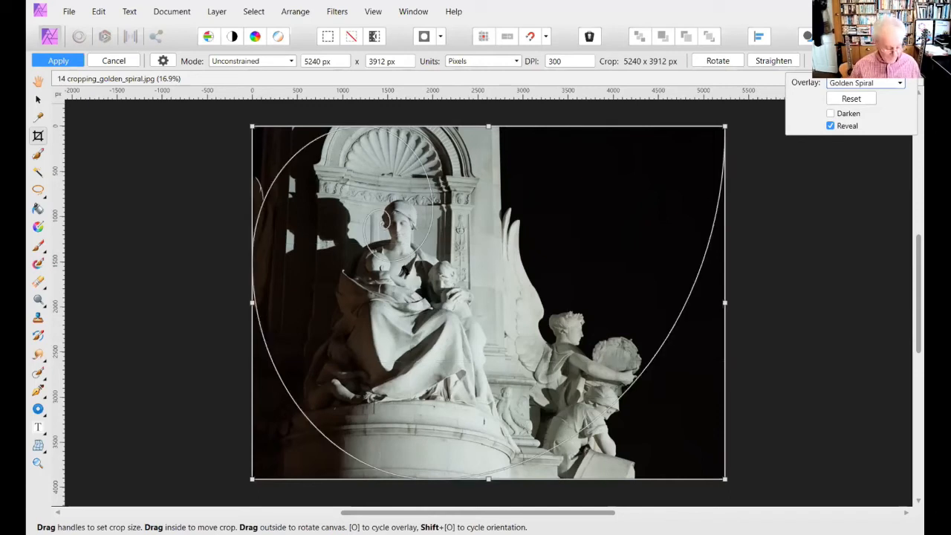
- Cycle the Golden Spiral overlay through all its orientations and return it to the original one
key(shift+o)
key(shift+o)
key(shift+o)
key(shift+o)
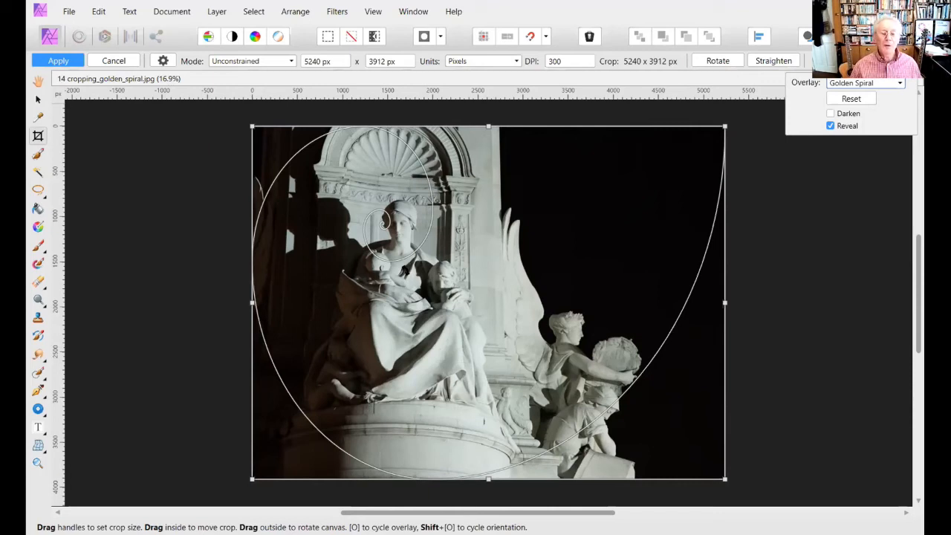
key(shift+o)
key(shift+o)
key(shift+o)
key(shift+o)
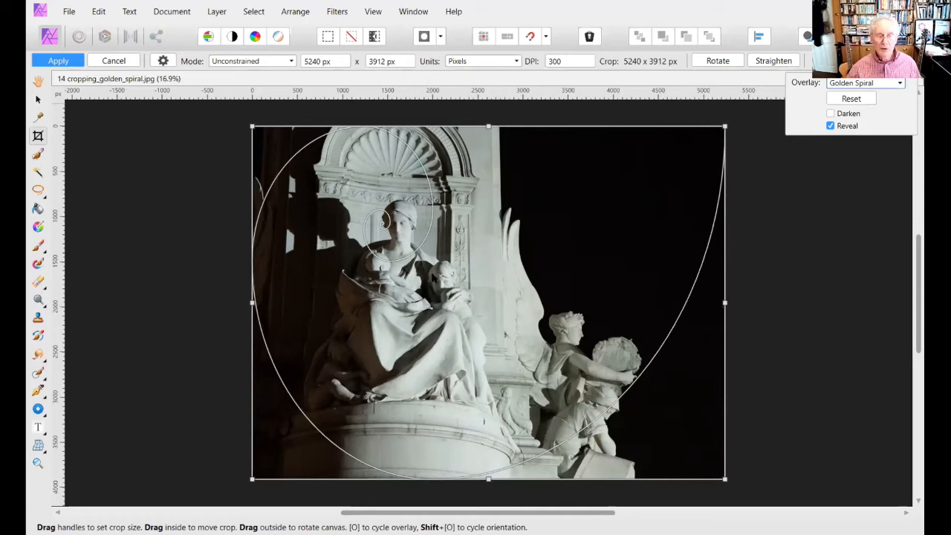
drag(433, 276, 436, 274)
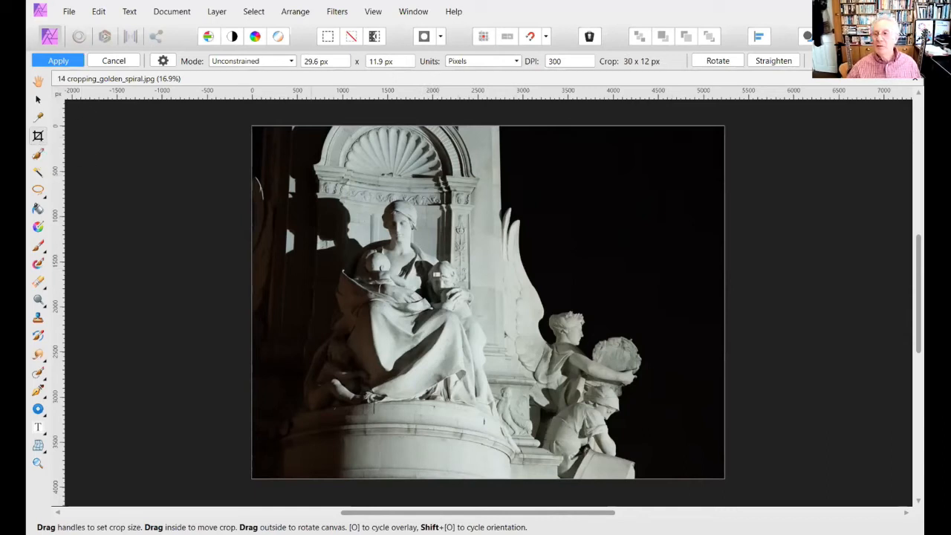
click(915, 62)
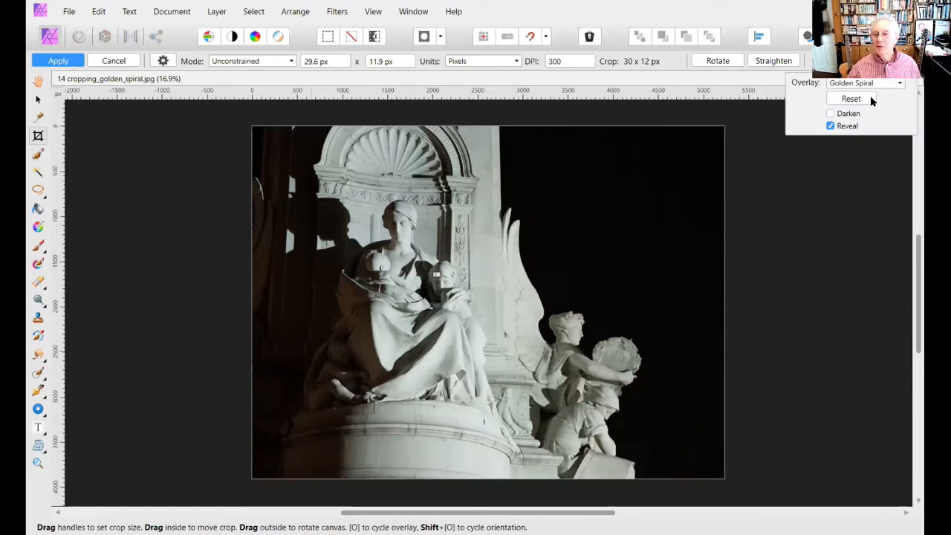
click(893, 83)
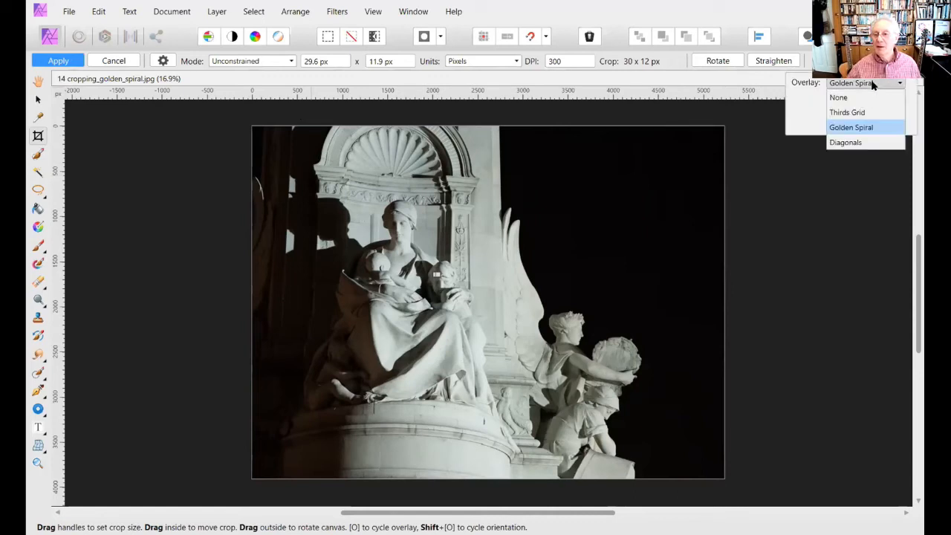
click(852, 127)
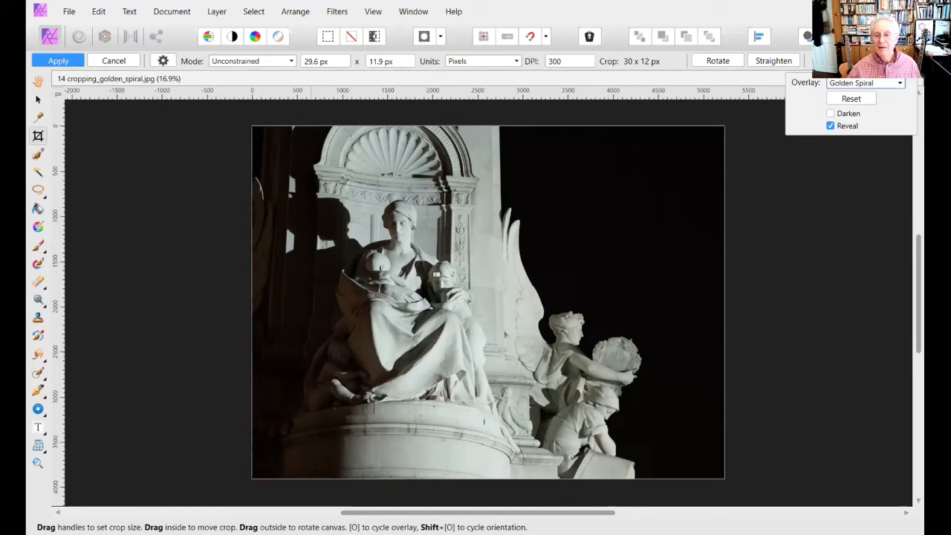
key(o)
key(o)
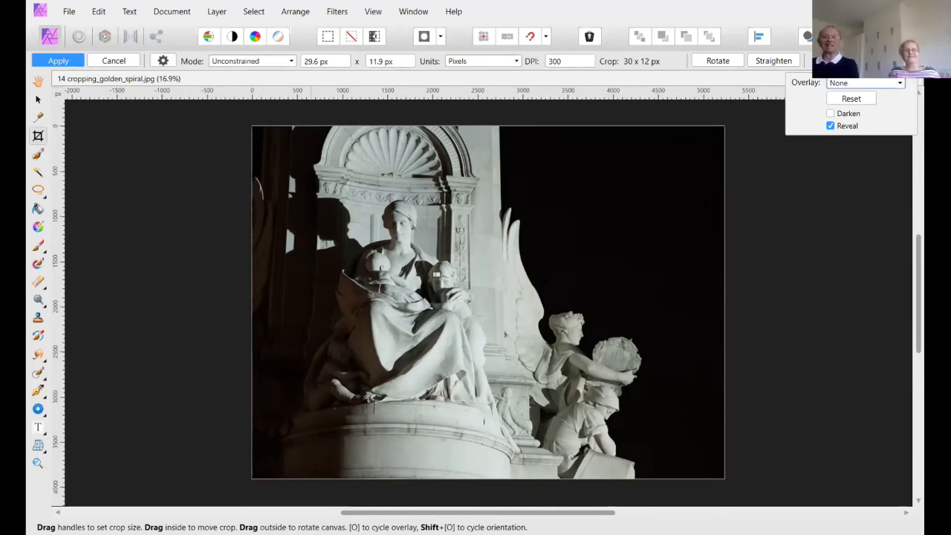
click(896, 85)
click(855, 127)
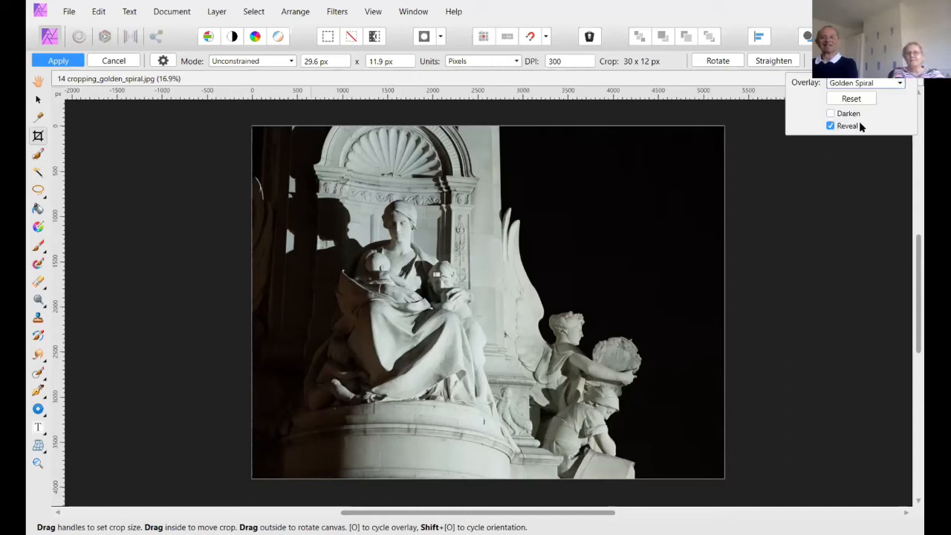
drag(724, 477, 726, 474)
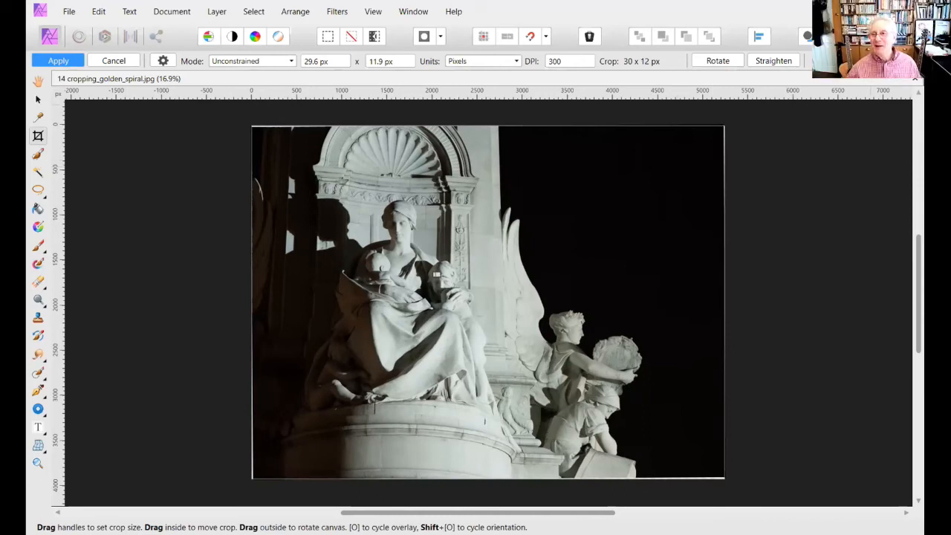
- Reset the crop frame to the full statue image and reactivate the Crop Tool
click(895, 61)
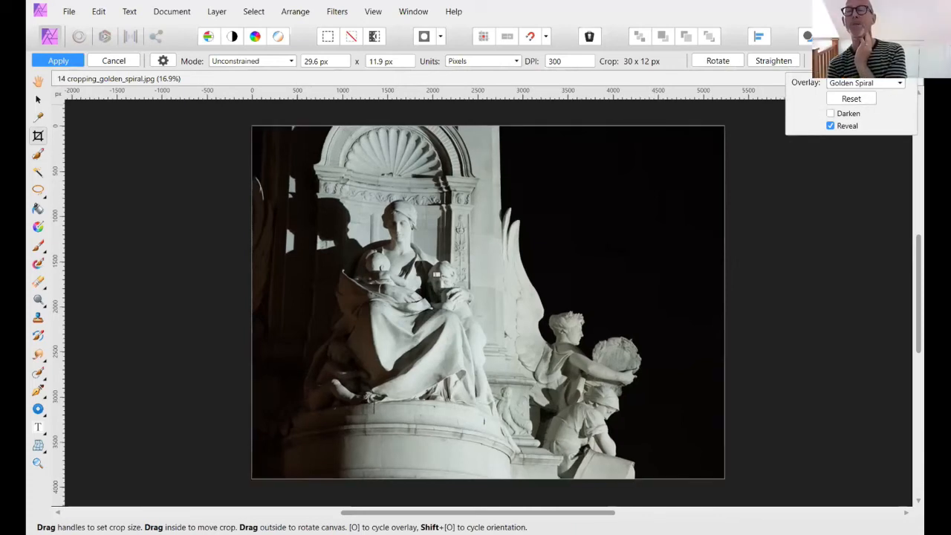
click(868, 99)
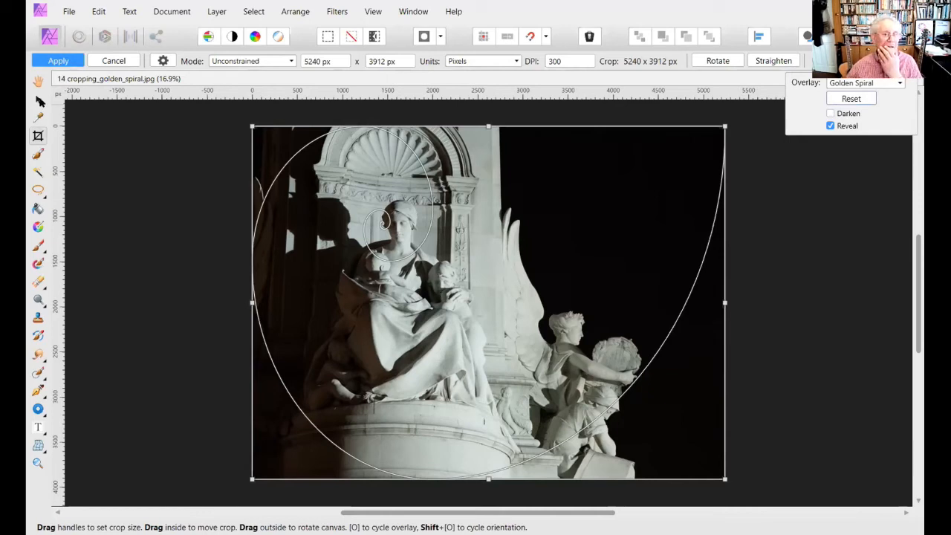
click(38, 99)
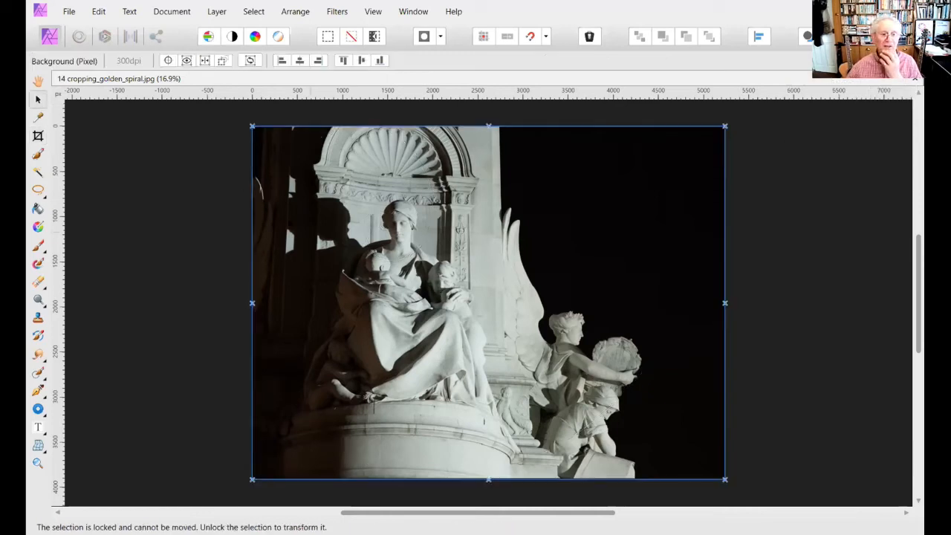
click(38, 135)
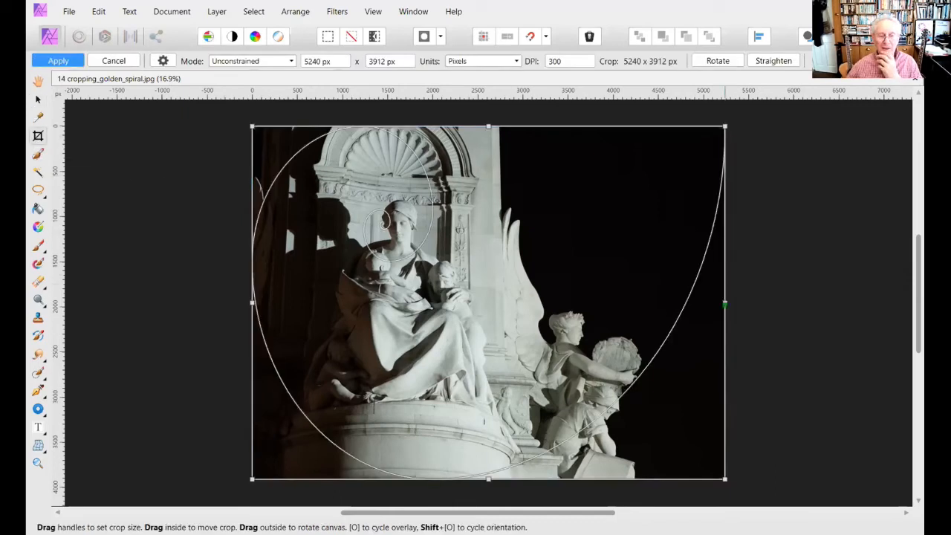
- Pull in the crop frame's left, bottom and top edges to centre the golden spiral on the seated woman's face
drag(252, 303, 276, 303)
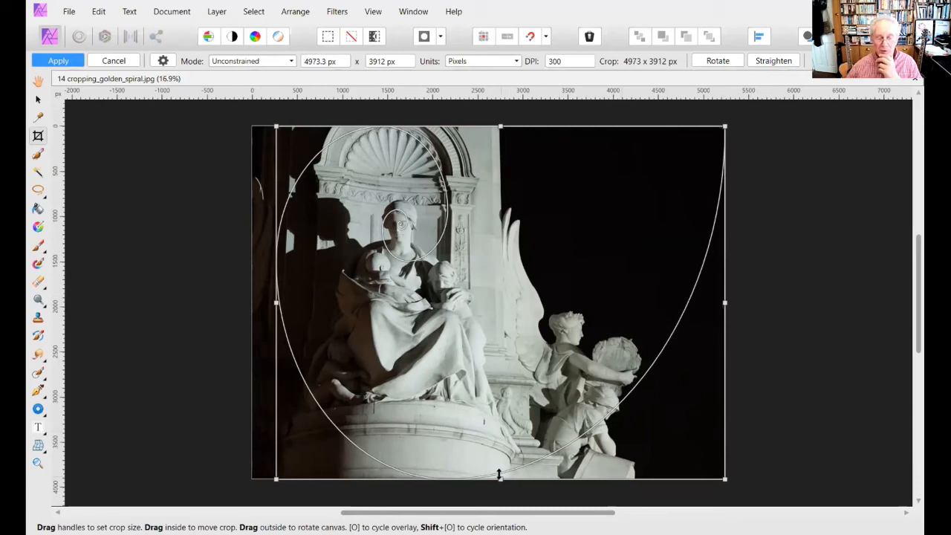
drag(501, 479, 501, 461)
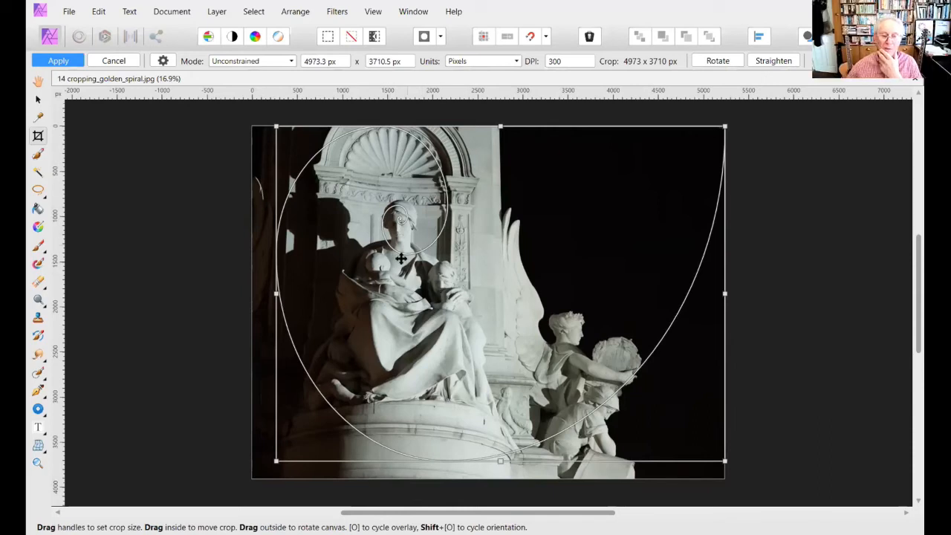
drag(277, 293, 284, 294)
drag(504, 127, 507, 128)
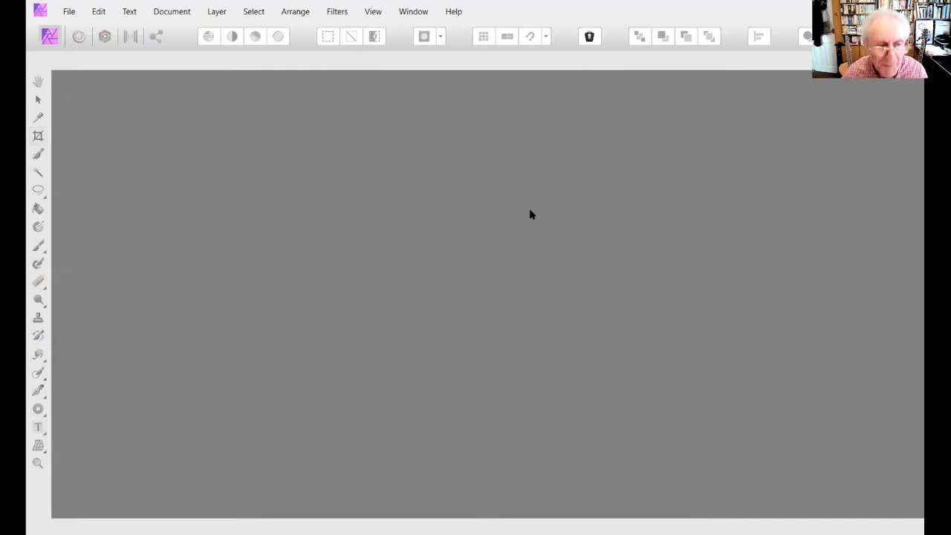
- Open the image 15 inpainting_people from the 01 Lesson 01 folder and close it again
click(68, 12)
mouse_move(101, 167)
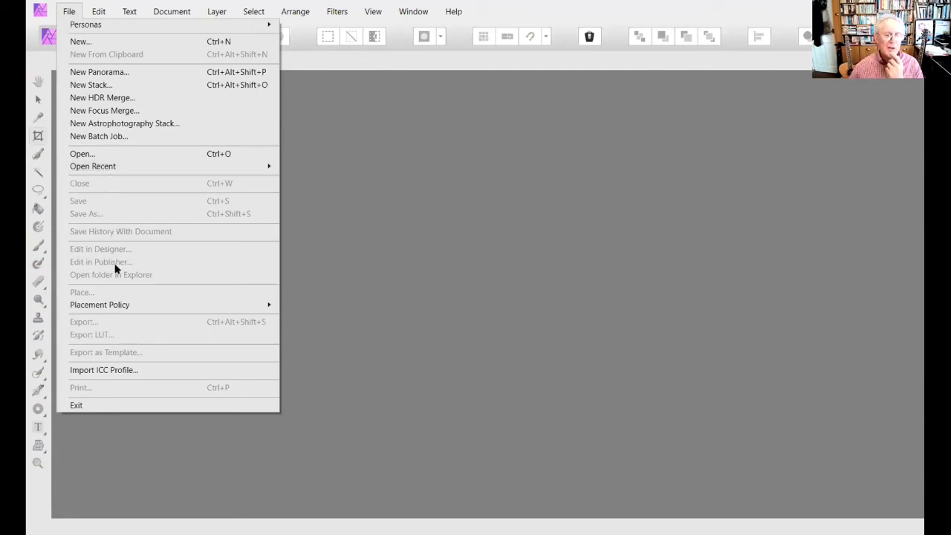
click(397, 213)
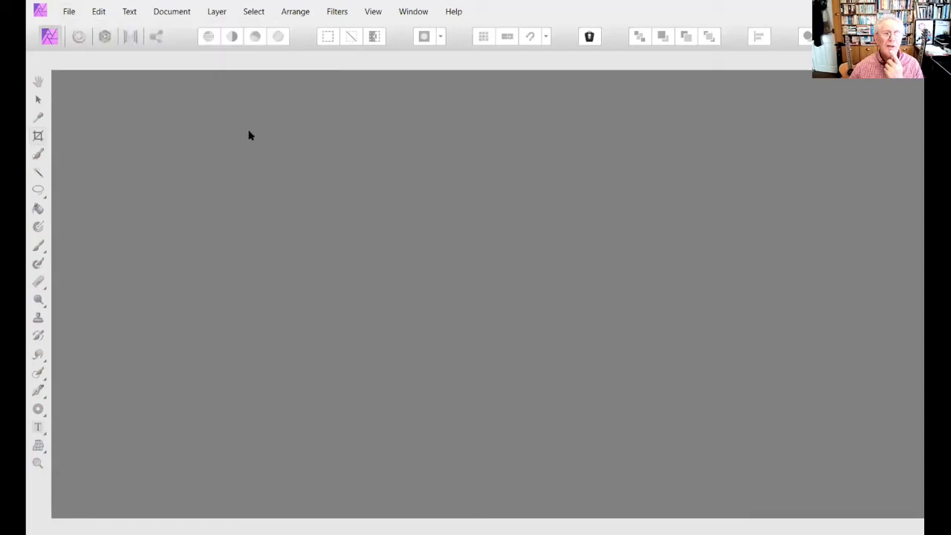
click(69, 11)
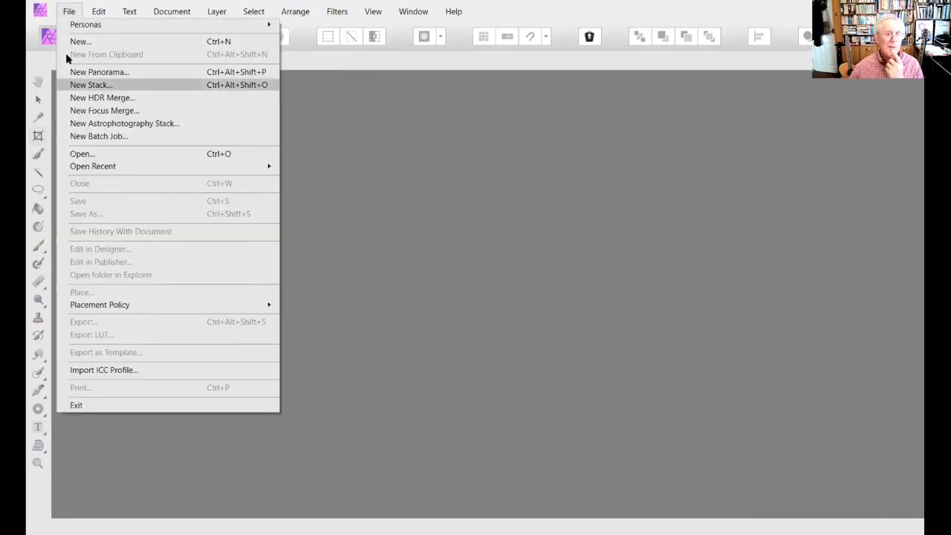
click(70, 153)
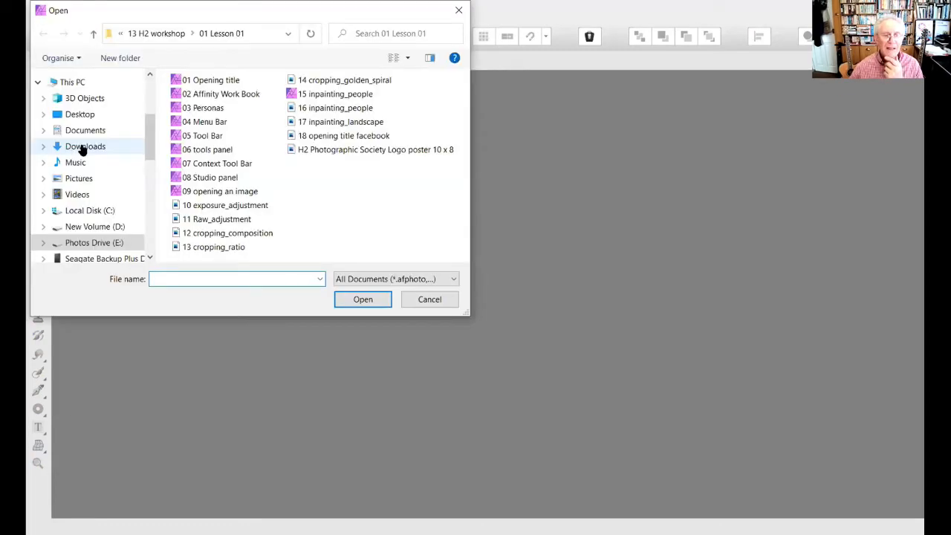
click(340, 97)
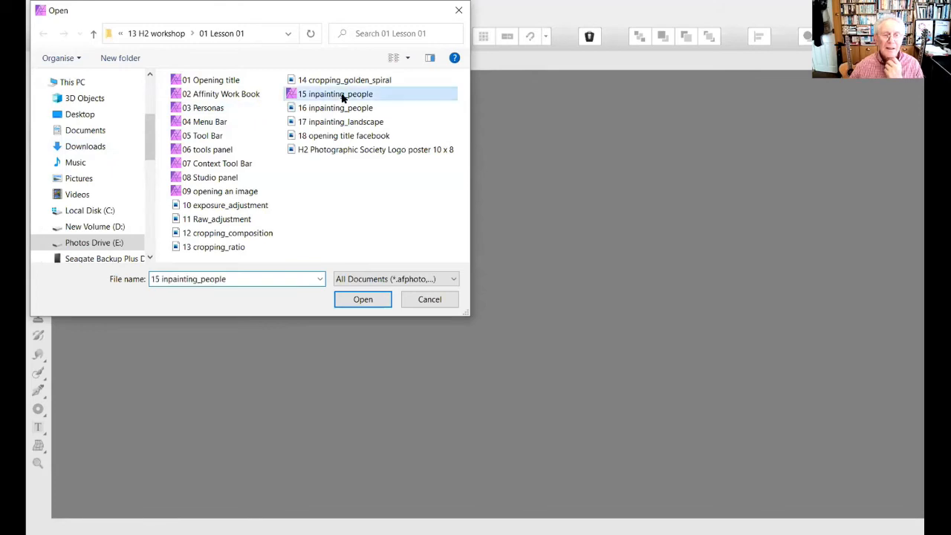
click(371, 300)
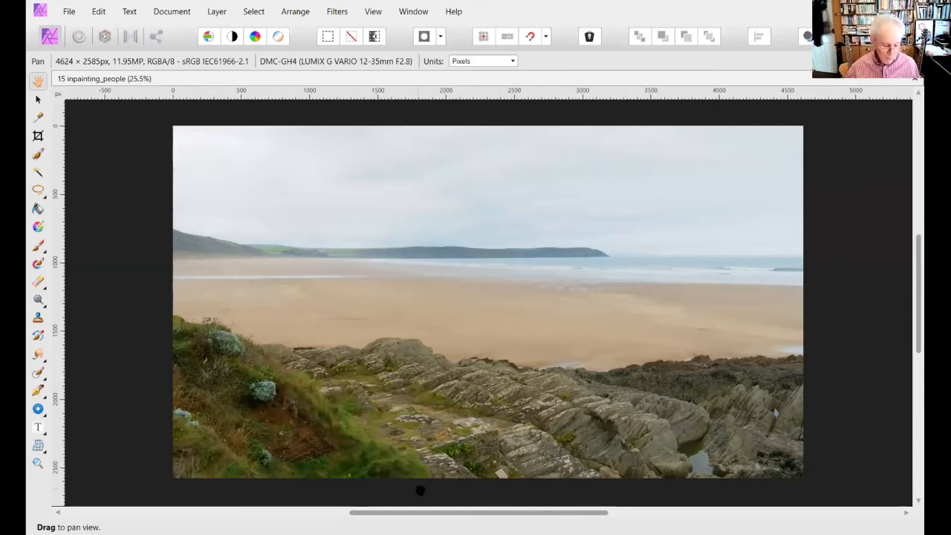
key(ctrl+w)
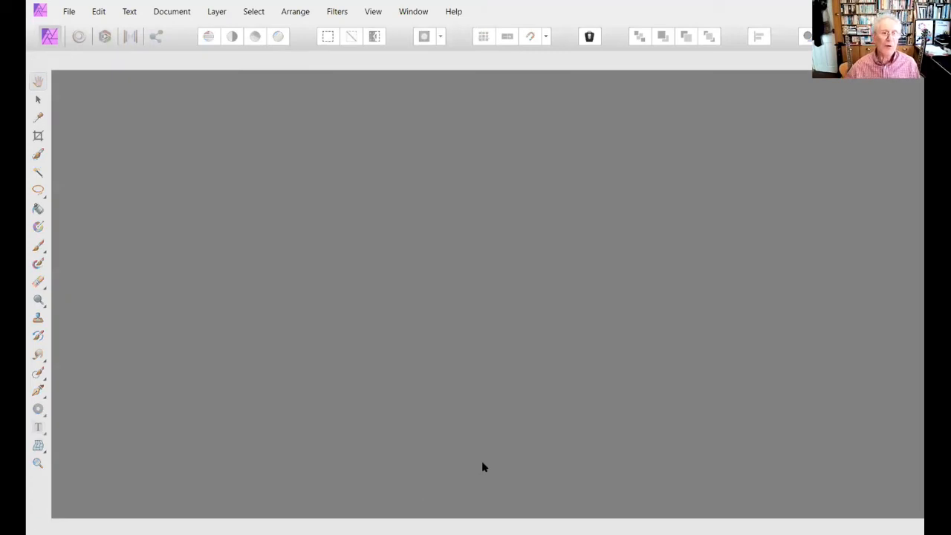
- Open the images 15 inpainting_people and 16 inpainting_people together from the 01 Lesson 01 folder and compare the two beach scenes
click(72, 11)
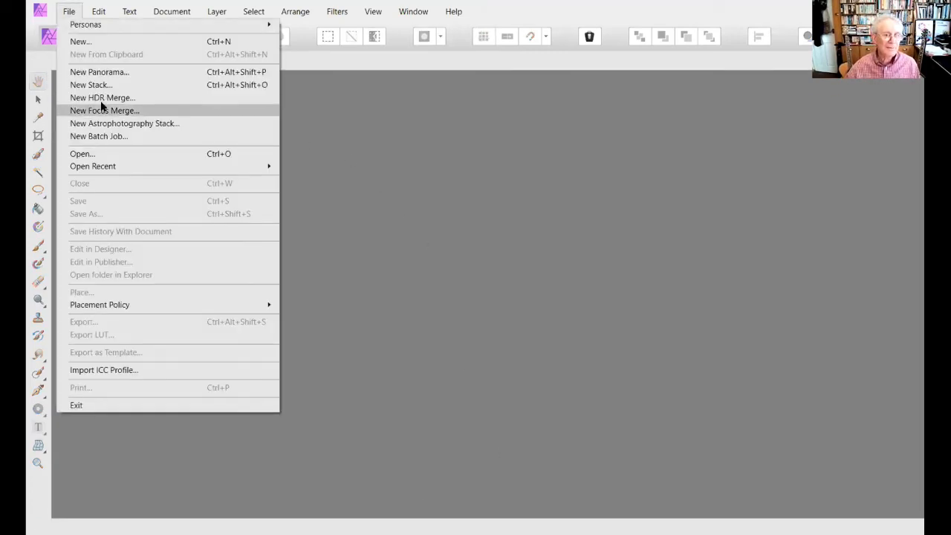
click(88, 155)
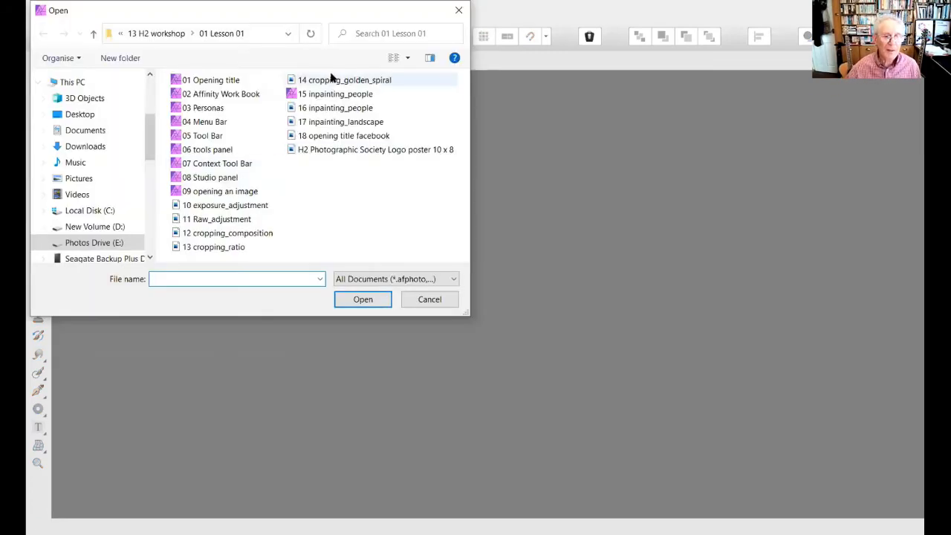
click(335, 93)
ctrl+click(338, 108)
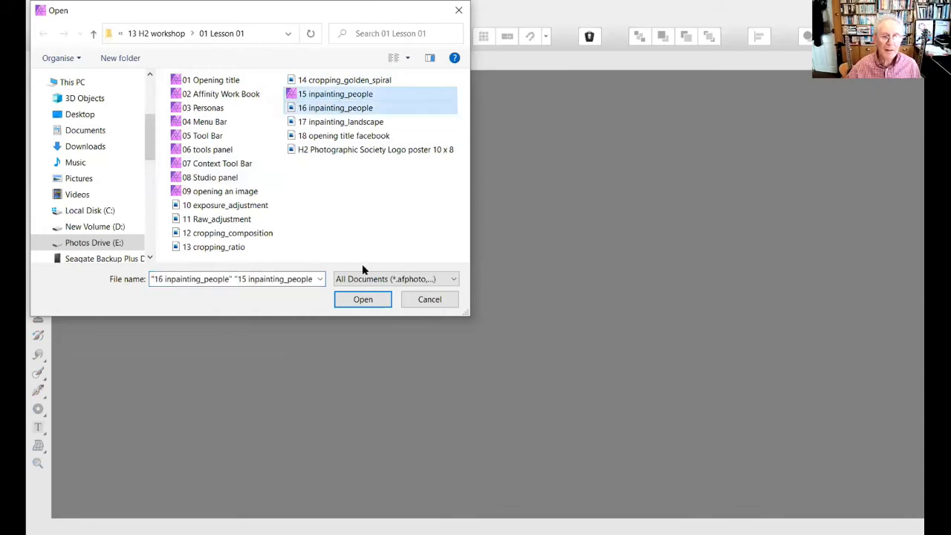
click(363, 299)
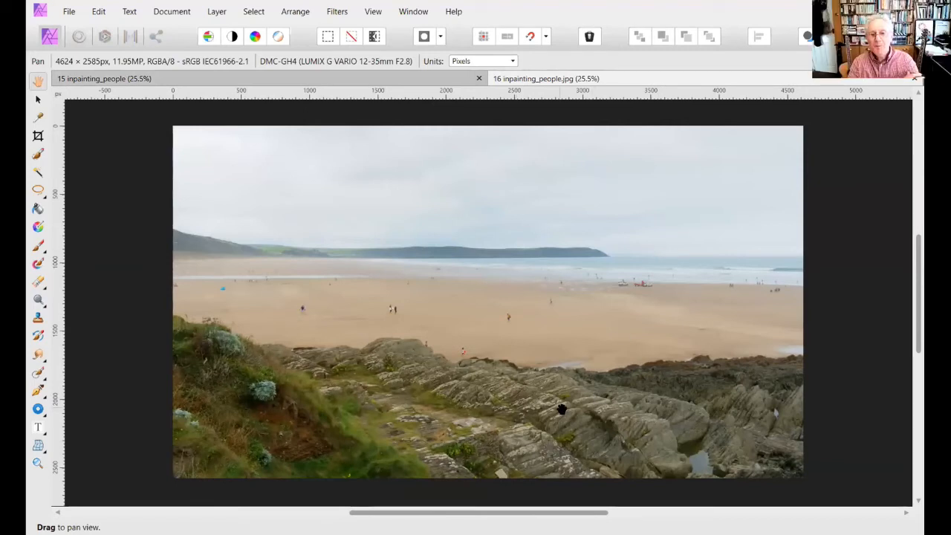
click(384, 81)
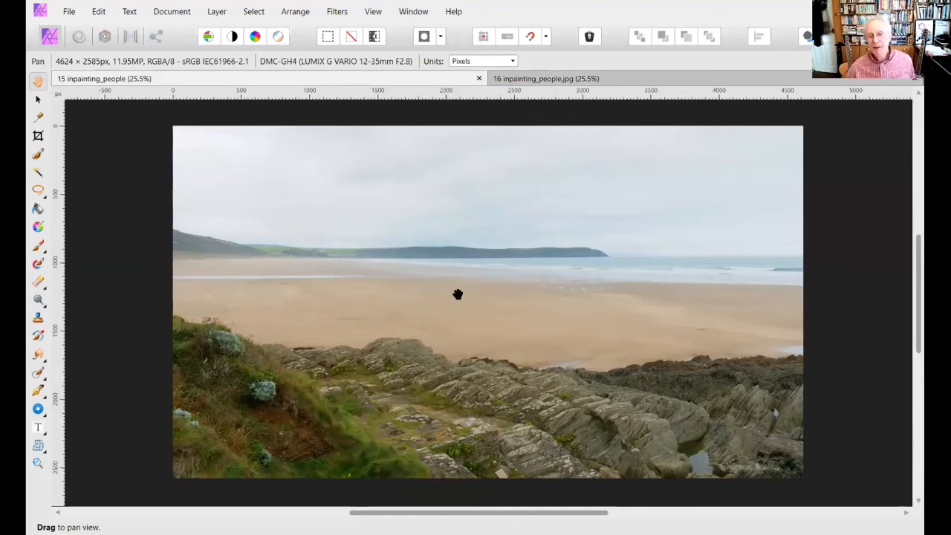
click(547, 80)
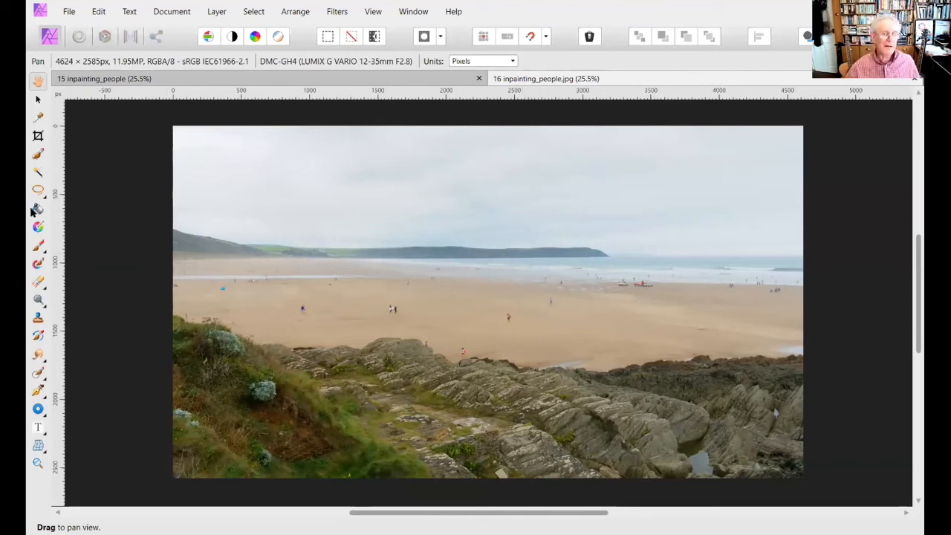
- Activate the Inpainting Brush Tool on 16 inpainting_people and set the brush width to about 157 px
click(40, 373)
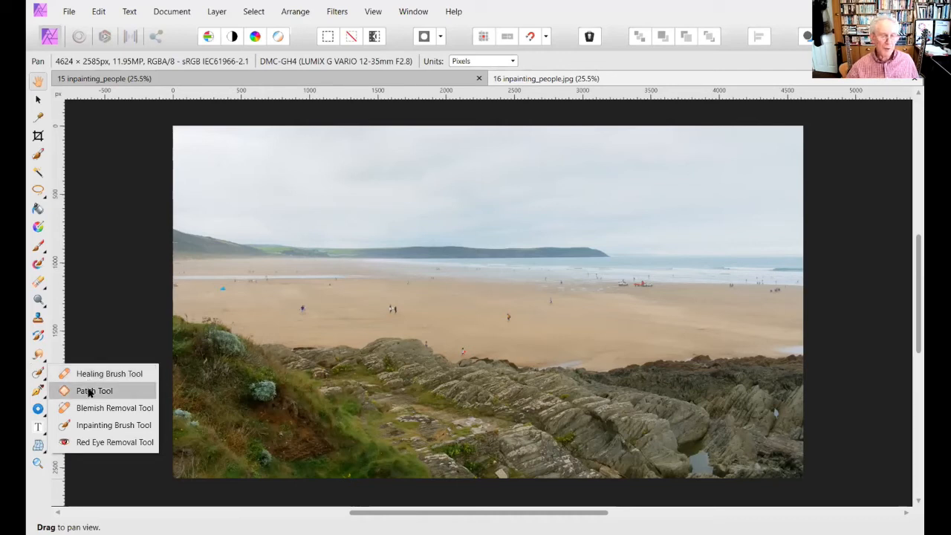
click(100, 425)
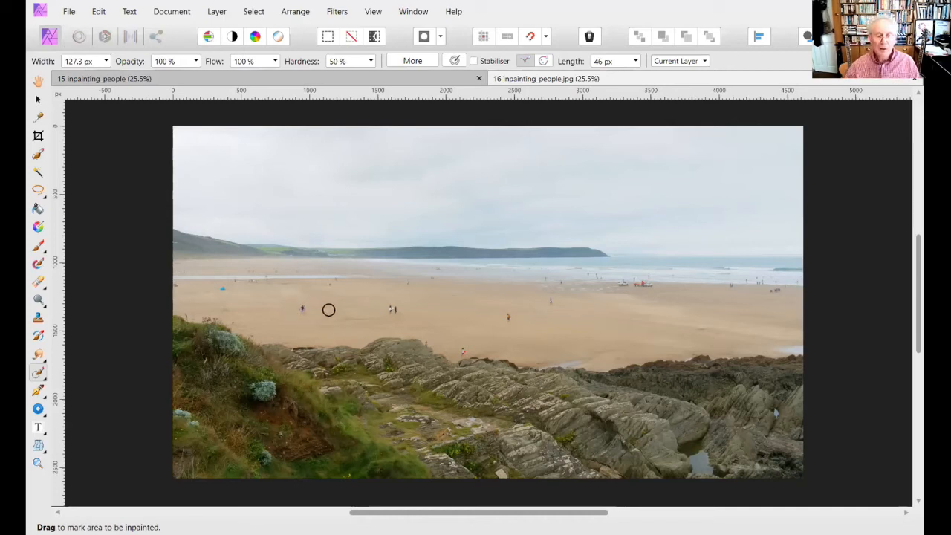
key(bracketright)
key(bracketright)
key(bracketright)
key(bracketright)
key(bracketright)
key(bracketright)
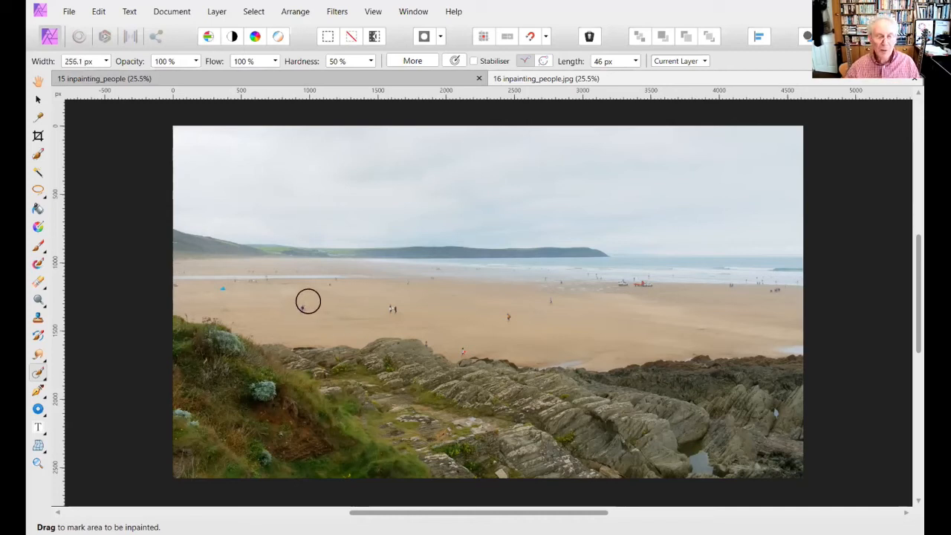
key(bracketleft)
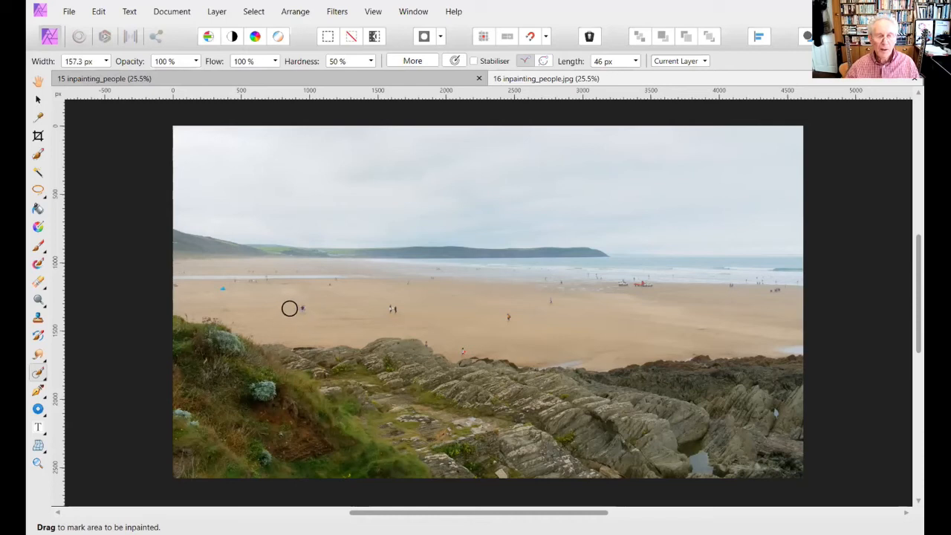
- Inpaint the separate walkers on the open sand and the small blue object near the beach's left side
drag(287, 307, 319, 309)
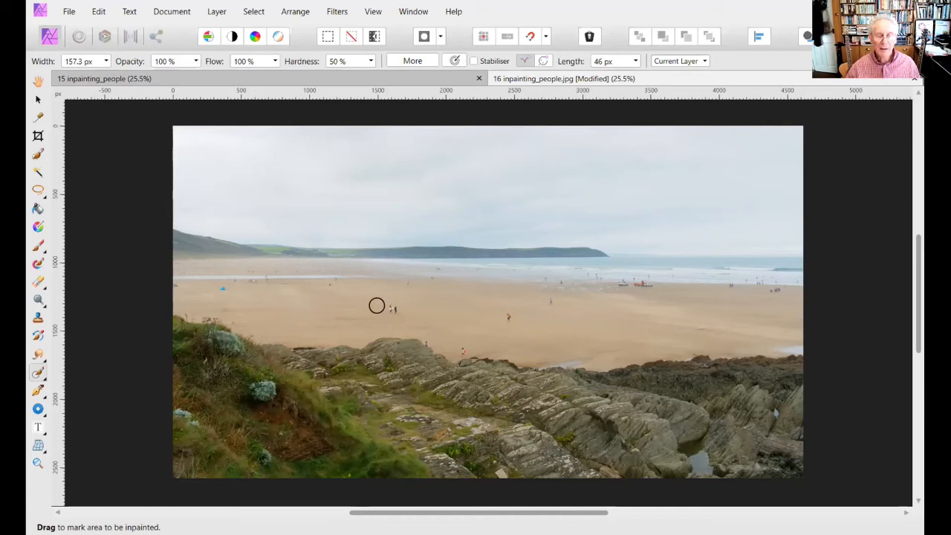
drag(383, 305, 402, 307)
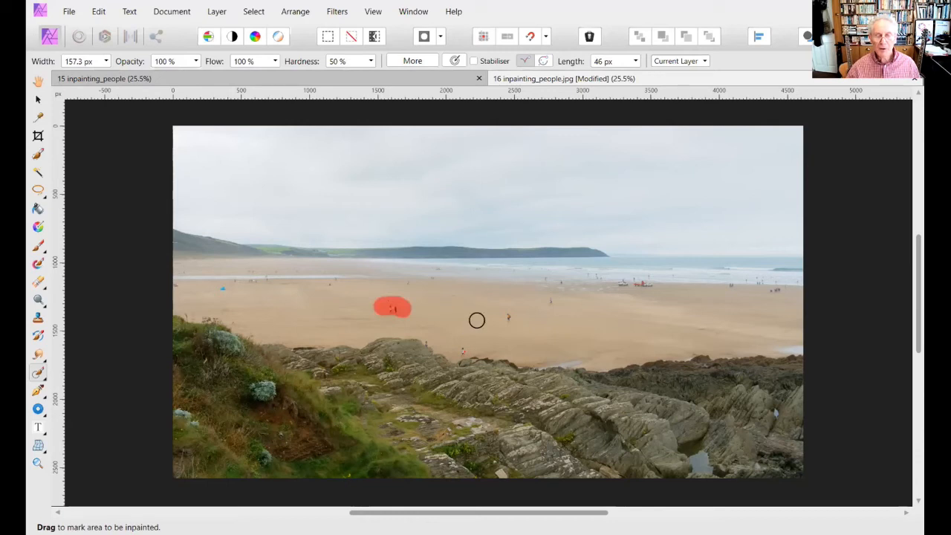
drag(500, 317, 518, 311)
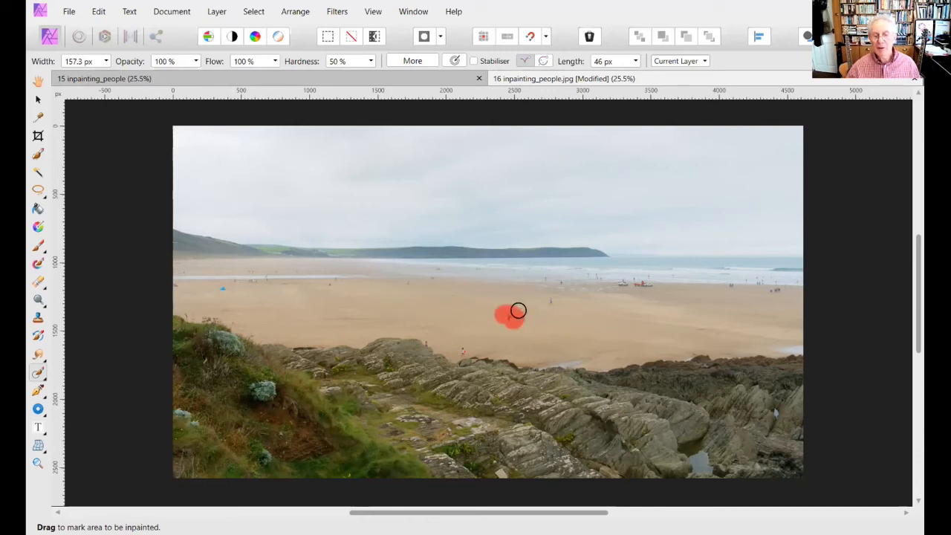
click(548, 301)
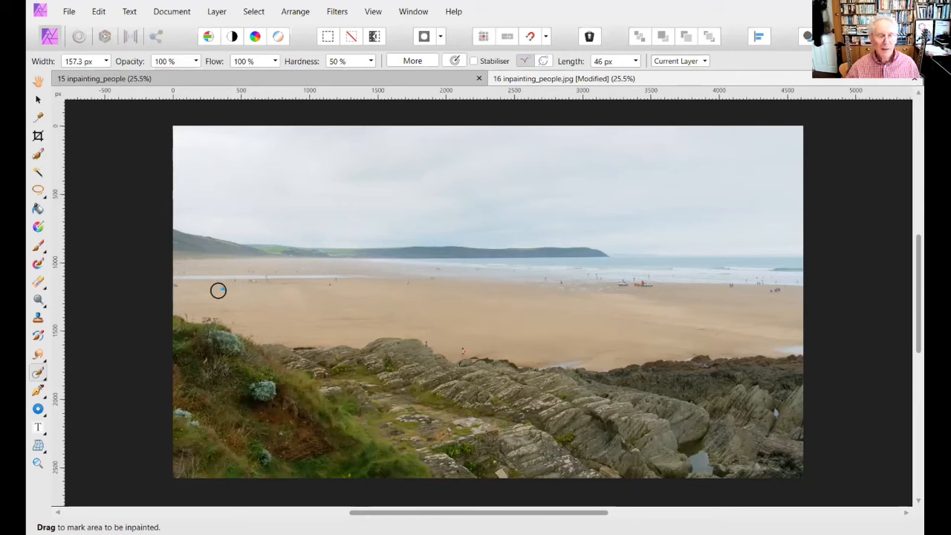
drag(217, 290, 231, 288)
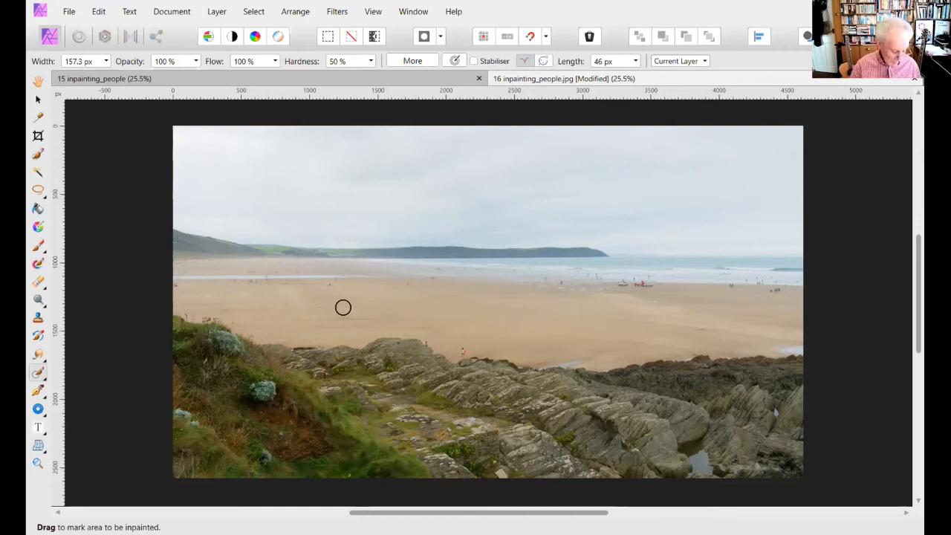
- Reduce the brush to about 59 px and inpaint the figures at the far left end of the beach, below and above the water channel
key(ctrl+1)
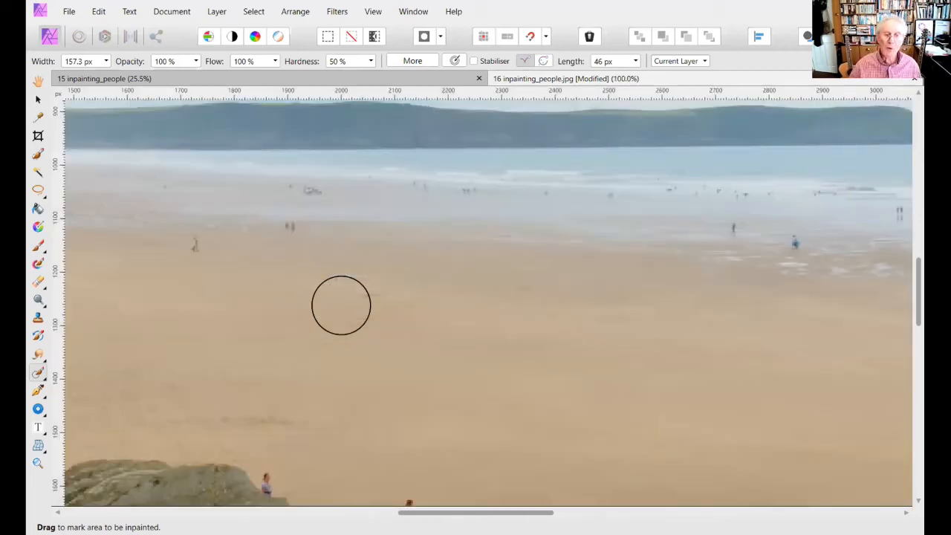
drag(435, 277, 646, 410)
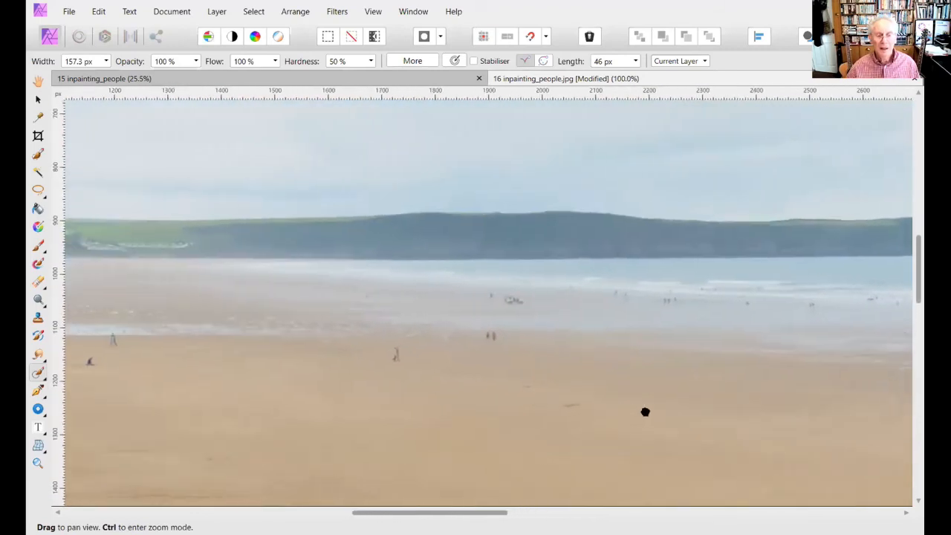
drag(387, 416, 727, 358)
mouse_move(468, 372)
mouse_down()
mouse_move(711, 395)
mouse_move(550, 350)
mouse_up()
key(bracketleft)
key(bracketleft)
key(bracketleft)
key(bracketleft)
key(bracketleft)
key(bracketleft)
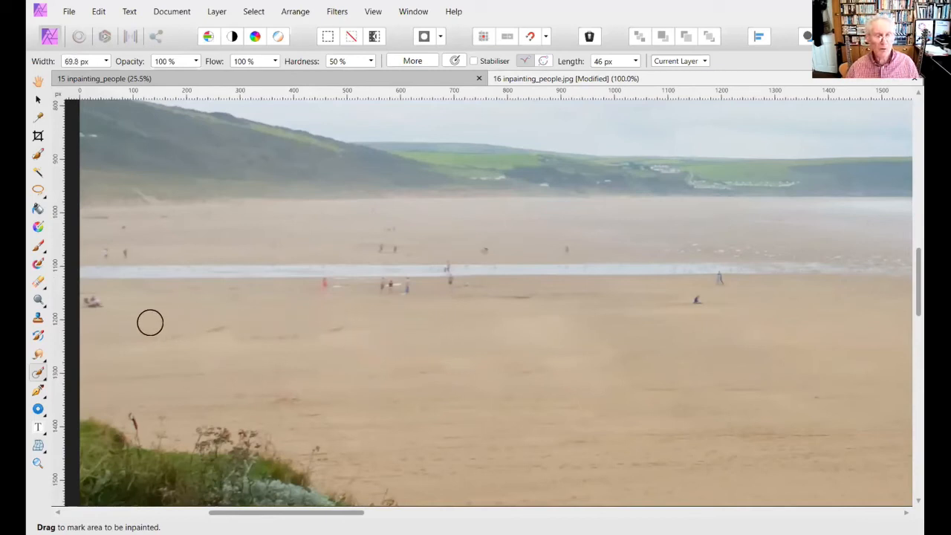
drag(116, 301, 85, 300)
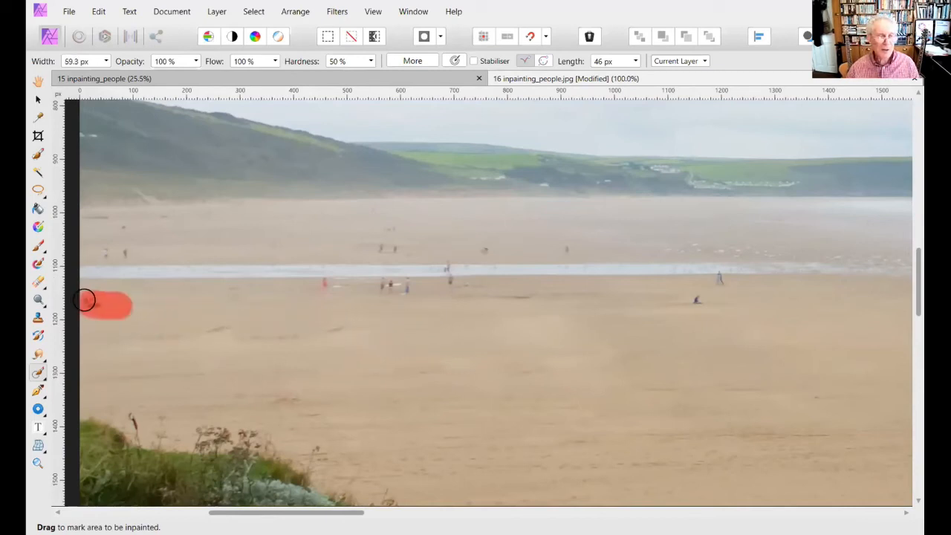
drag(138, 251, 91, 249)
- Reduce the brush to about 43 px and inpaint the group of people along the lower edge of the water channel
key(bracketleft)
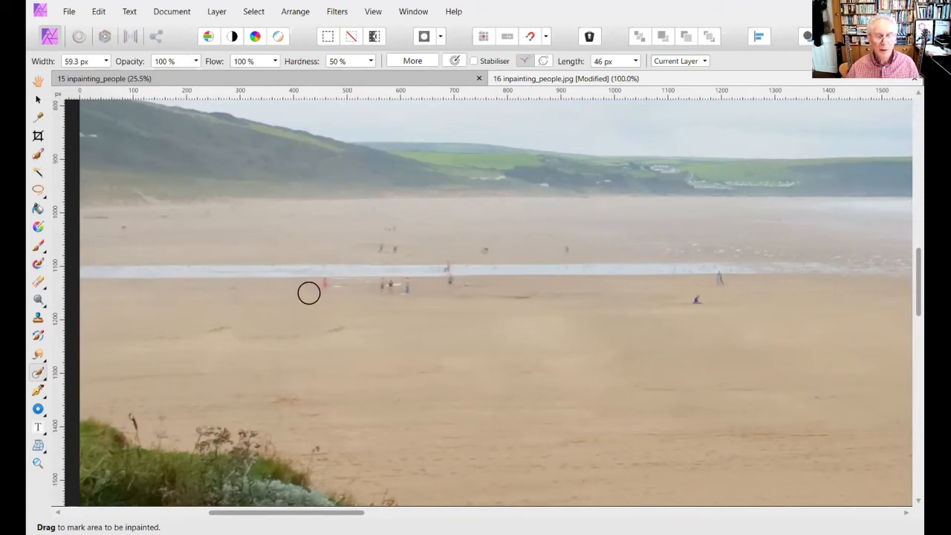
key(bracketleft)
drag(316, 285, 416, 283)
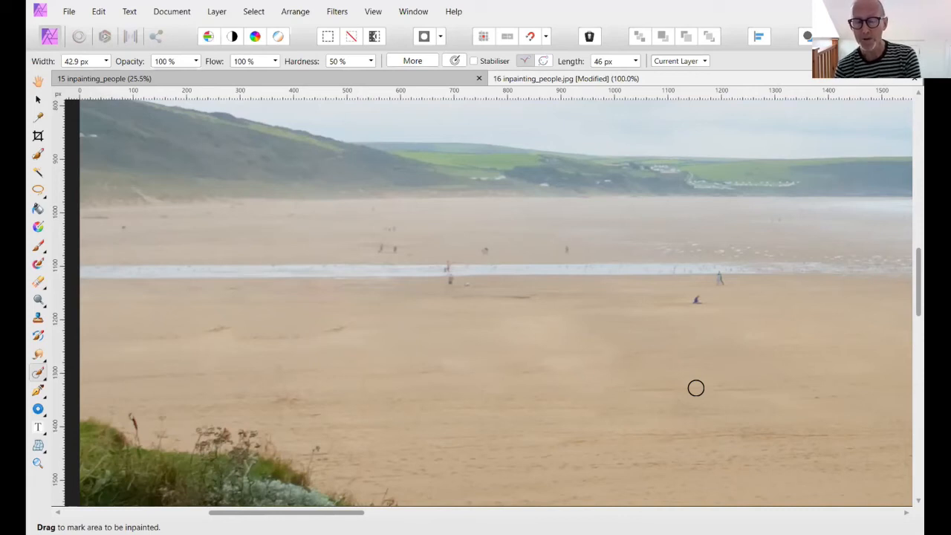
- Show the image at whole-image view, 100%, 200%, 400% and 800% zoom, and return to the whole image
key(ctrl+0)
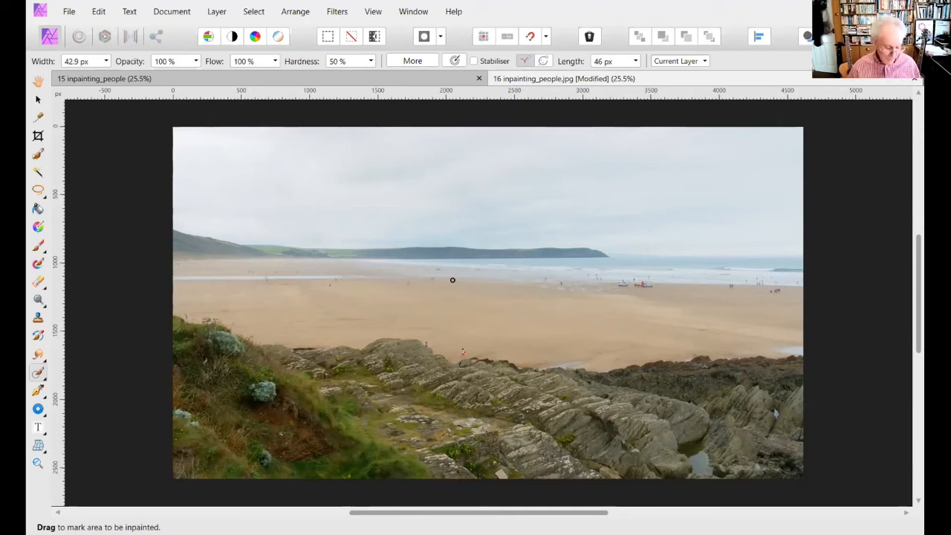
key(ctrl+1)
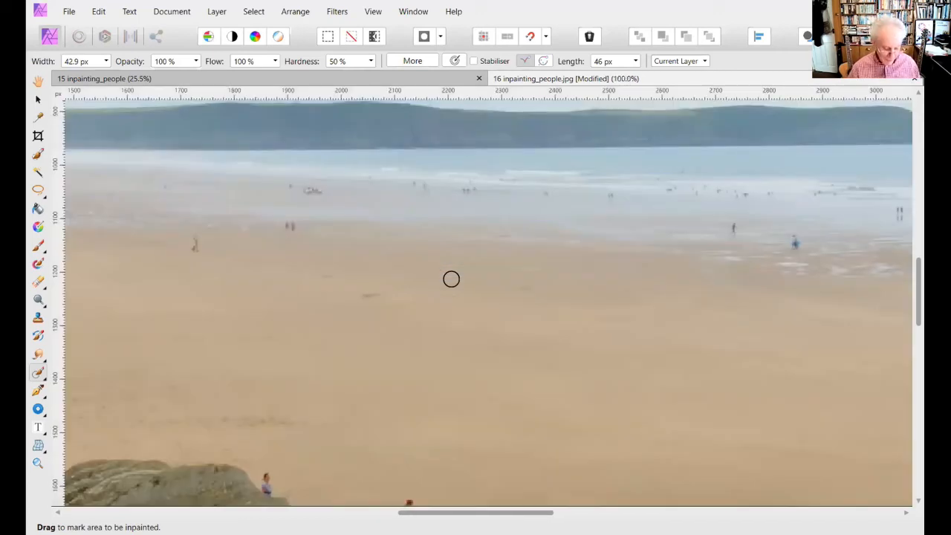
key(ctrl+2)
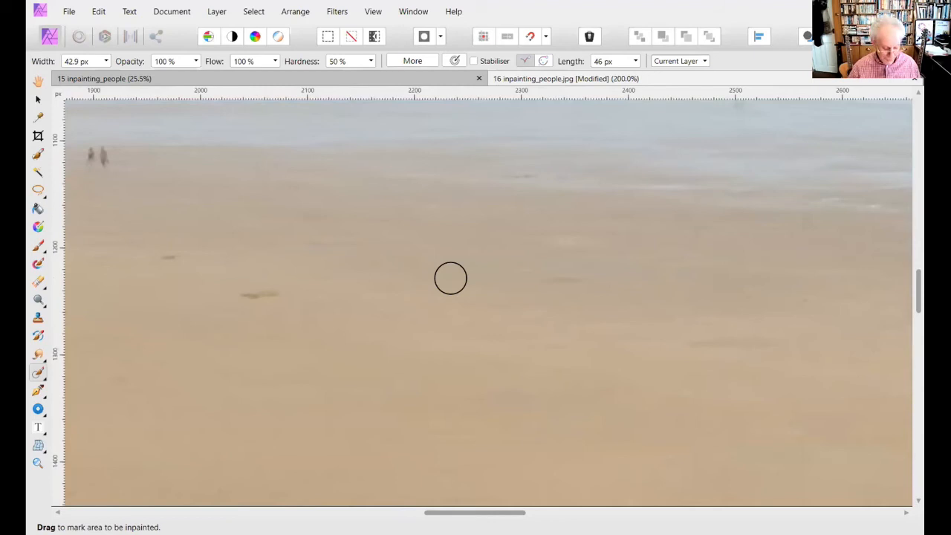
key(ctrl+4)
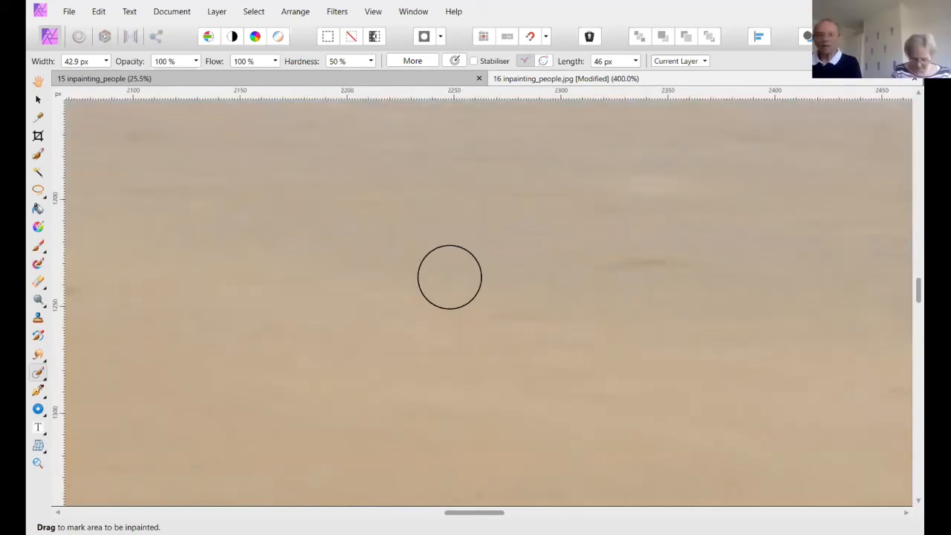
key(ctrl+8)
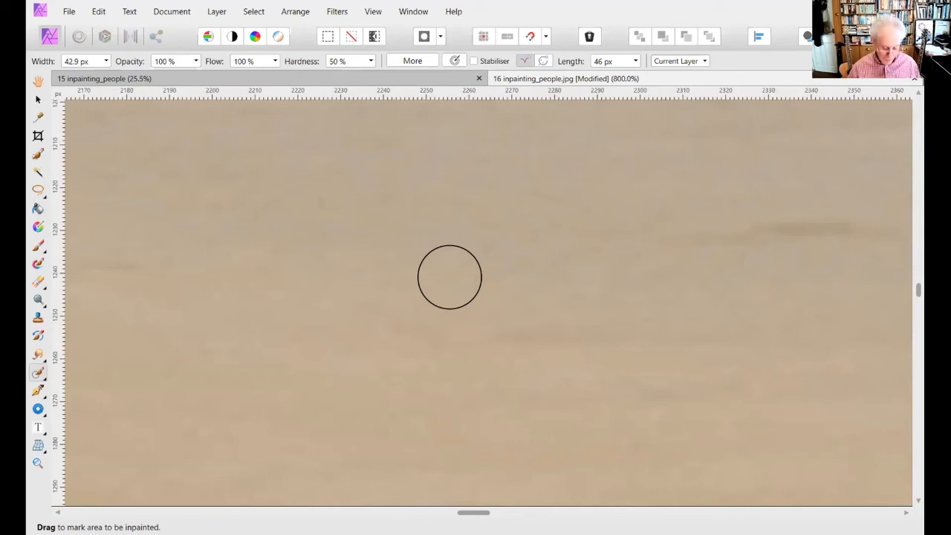
key(ctrl+0)
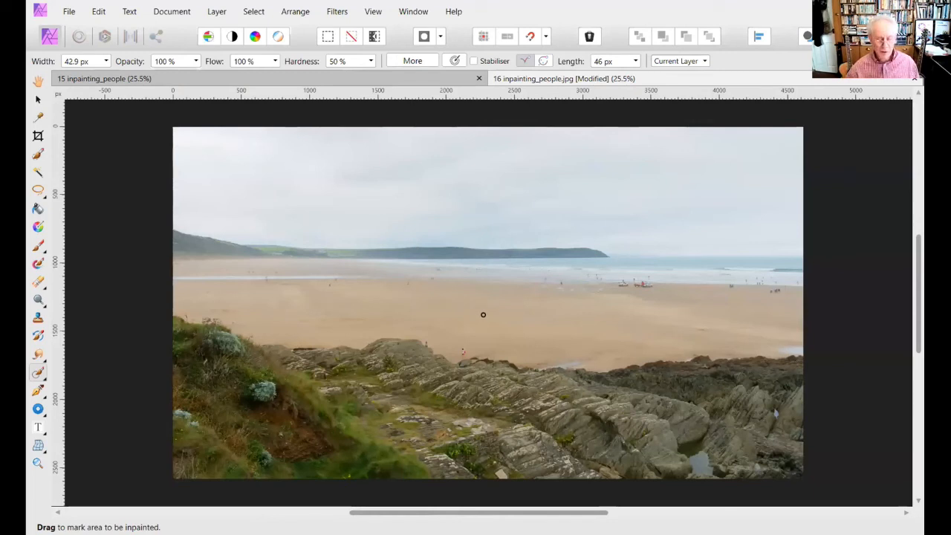
- At 100% zoom, inpaint the lone figure near the water's edge and the cluster in the shallows, and return to the whole image
key(ctrl+1)
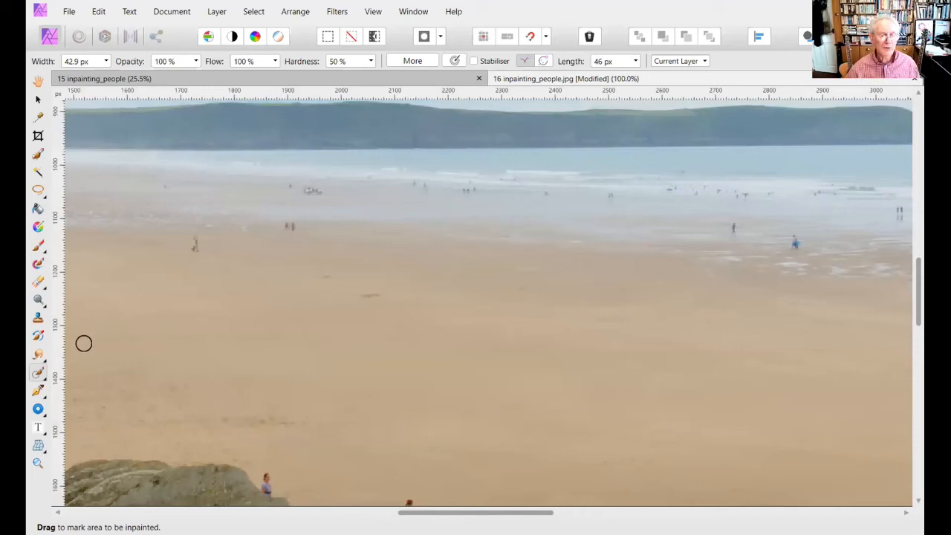
mouse_move(178, 240)
mouse_down()
mouse_move(238, 246)
mouse_move(191, 244)
mouse_up()
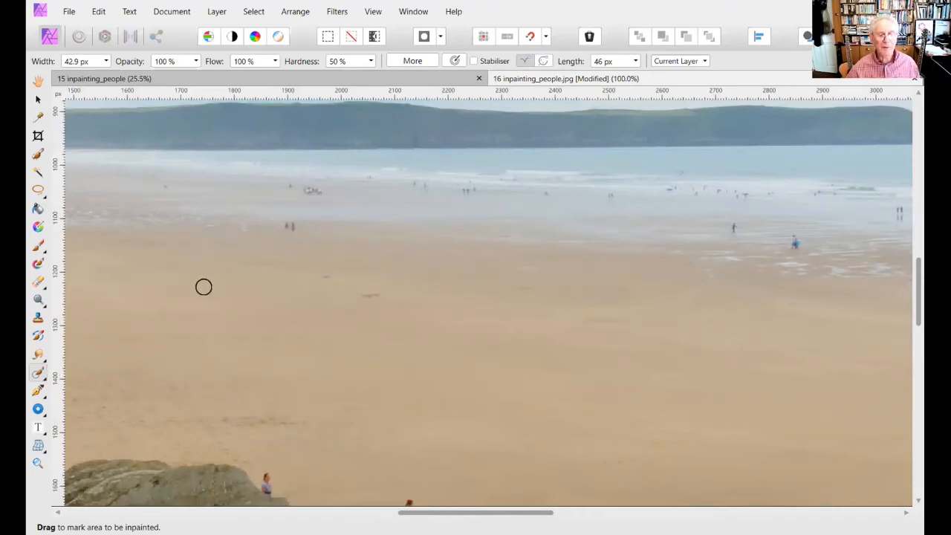
drag(316, 190, 287, 191)
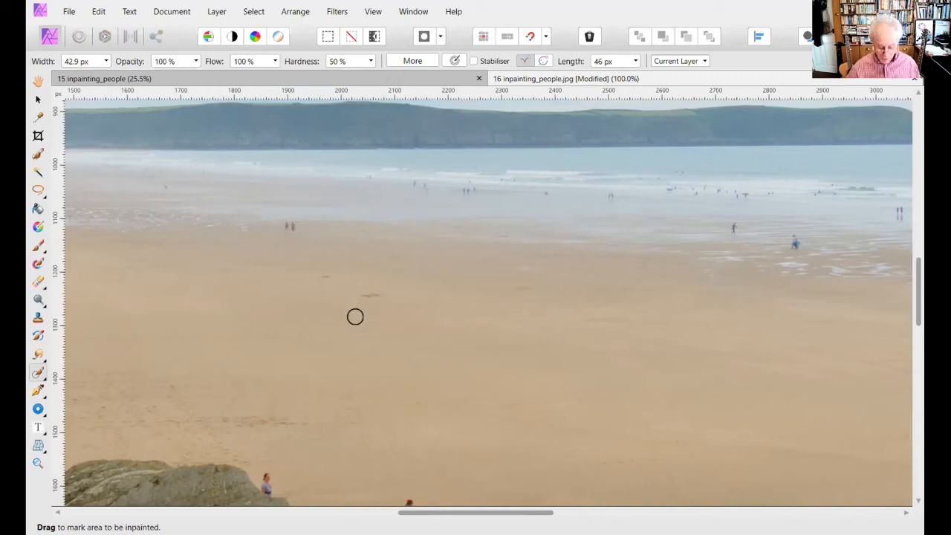
key(ctrl+0)
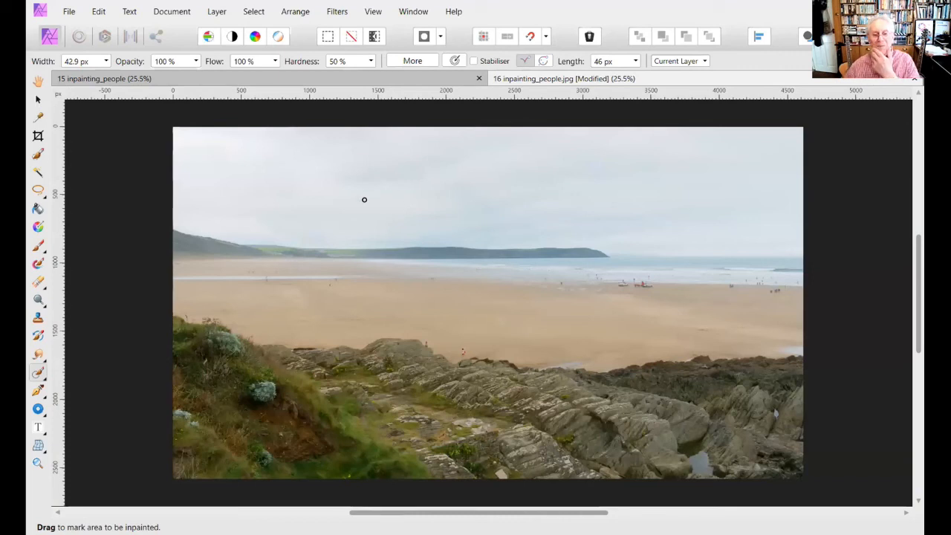
- Compare the result with the finished 15 inpainting_people image and close both documents without saving changes
click(368, 79)
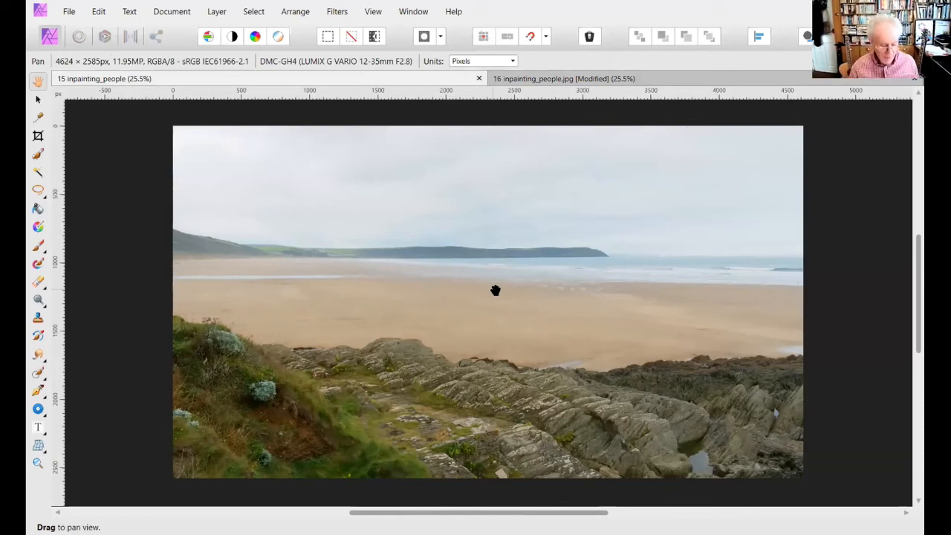
key(ctrl+w)
key(ctrl+w)
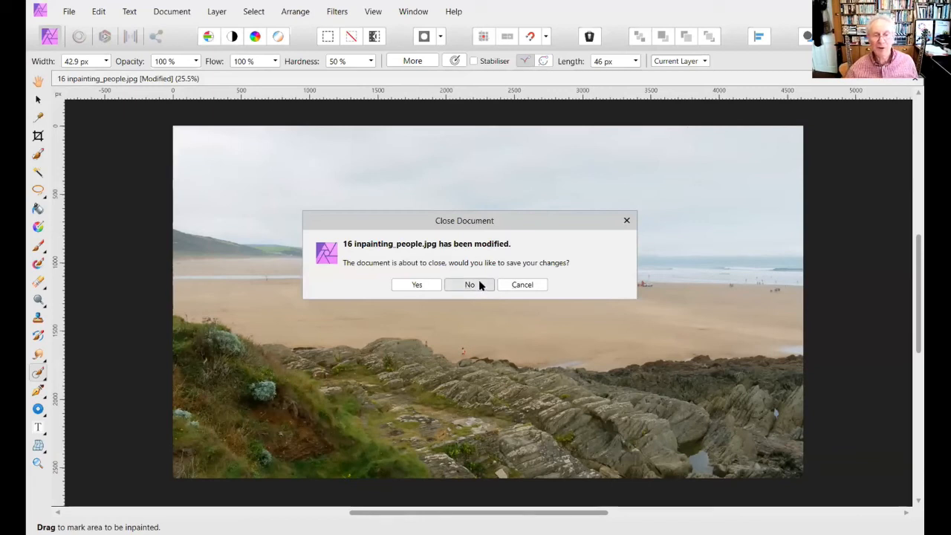
click(470, 284)
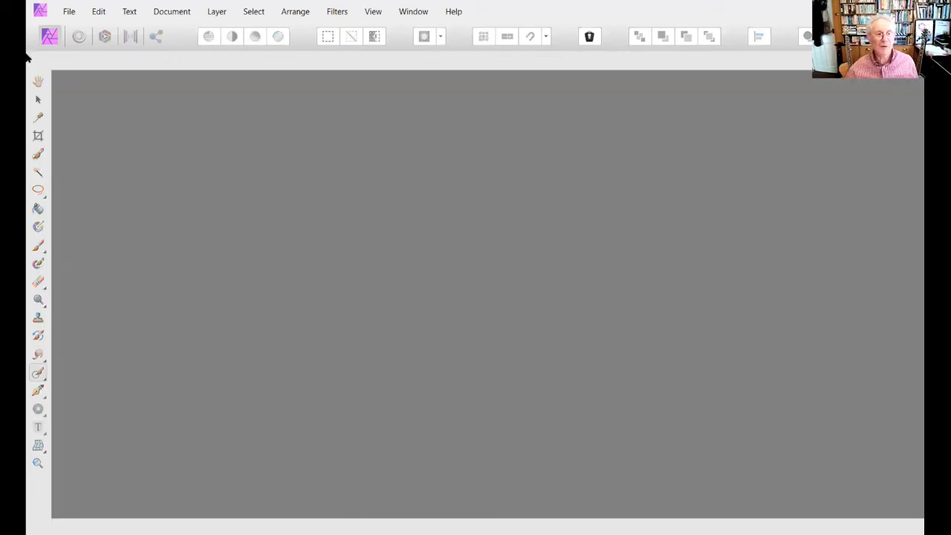
- Open the image 17 inpainting_landscape from the 01 Lesson 01 folder
click(67, 10)
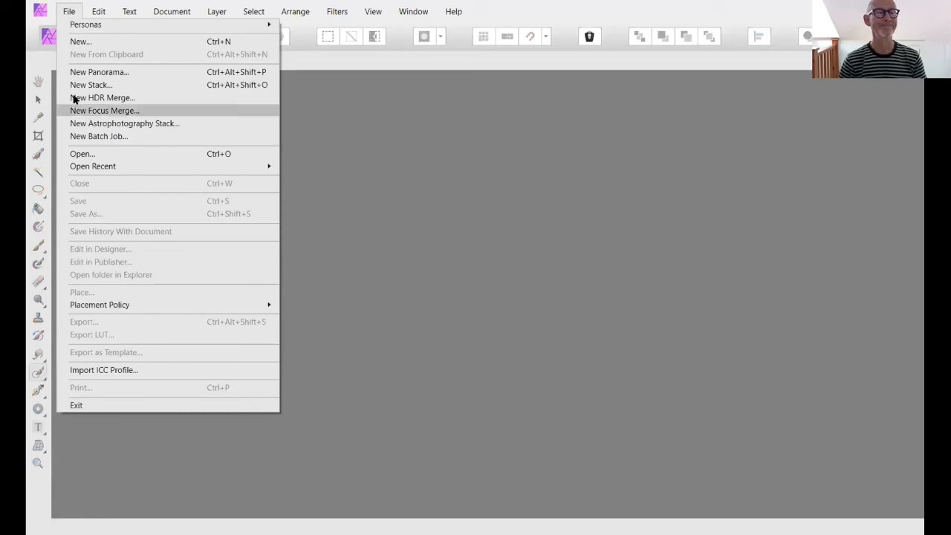
click(78, 153)
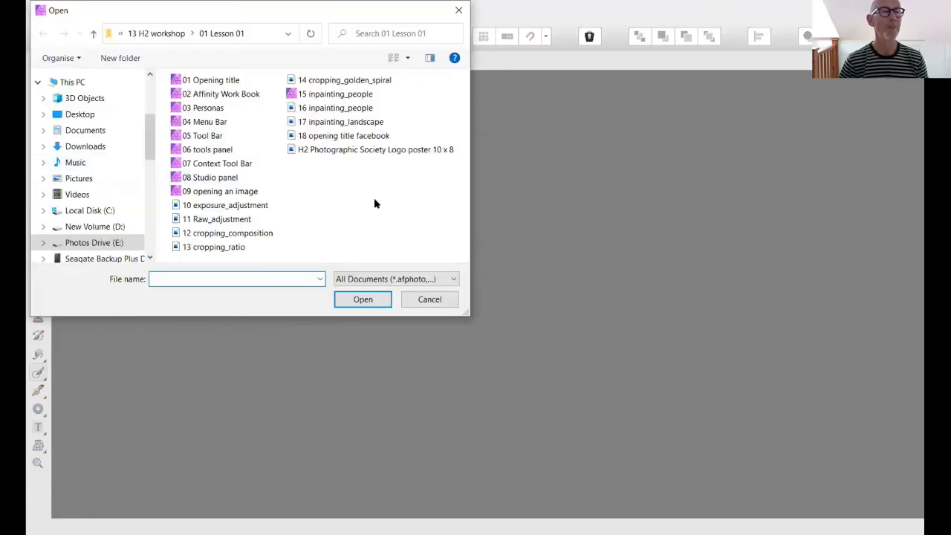
click(346, 125)
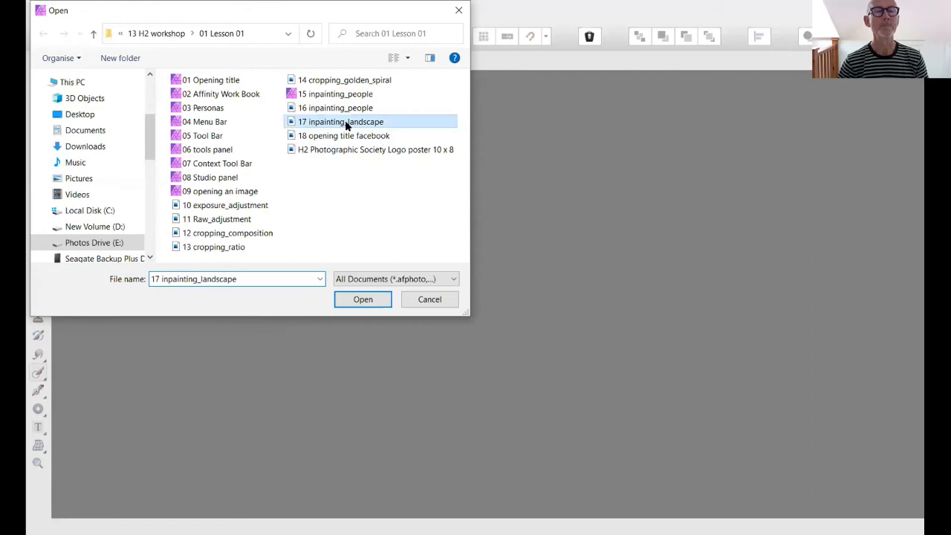
click(363, 300)
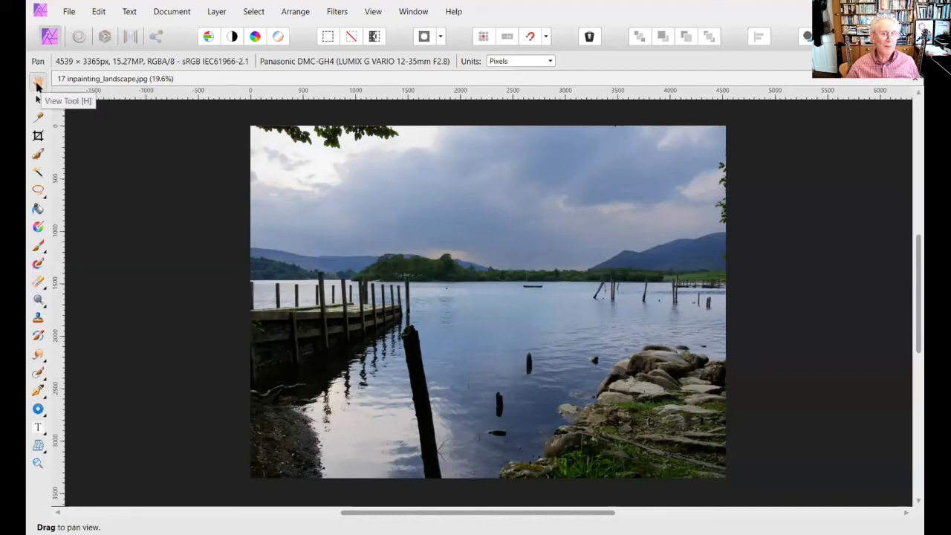
- Select the overhanging leaves in the photo's upper-left corner with the Rectangular Marquee Tool, keeping the document open
click(41, 193)
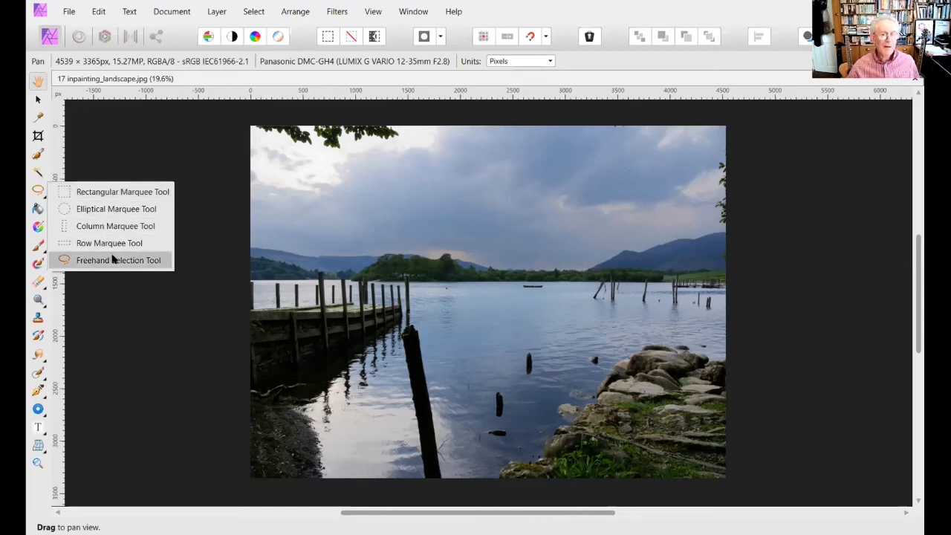
click(121, 191)
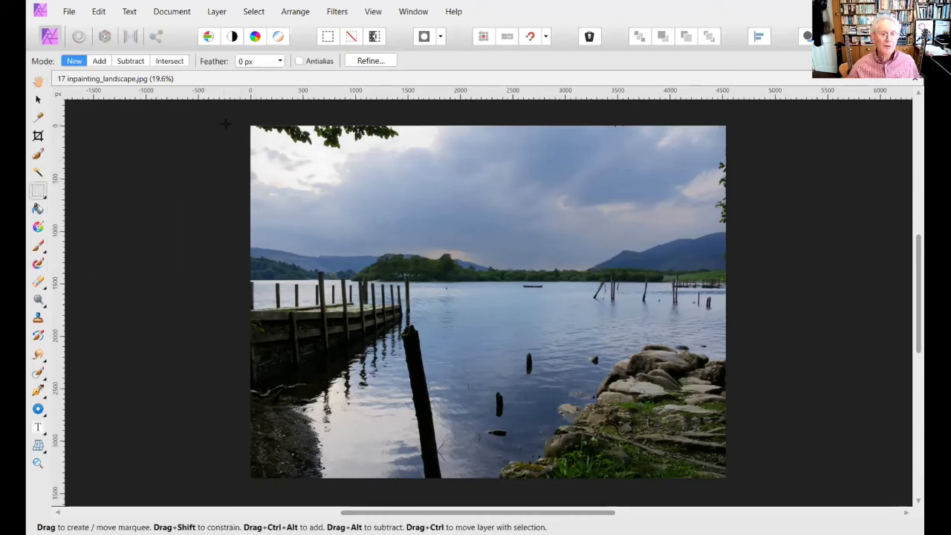
drag(251, 125, 421, 164)
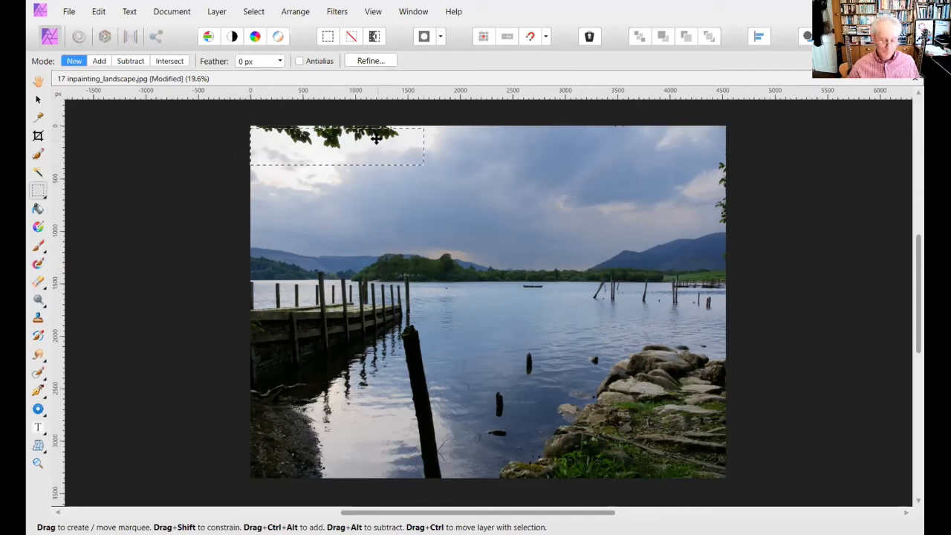
key(ctrl+w)
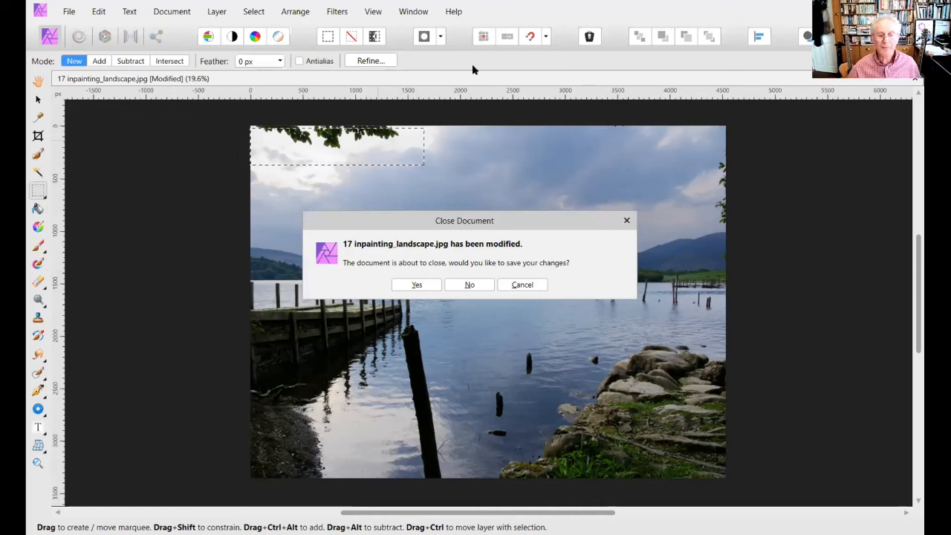
click(537, 284)
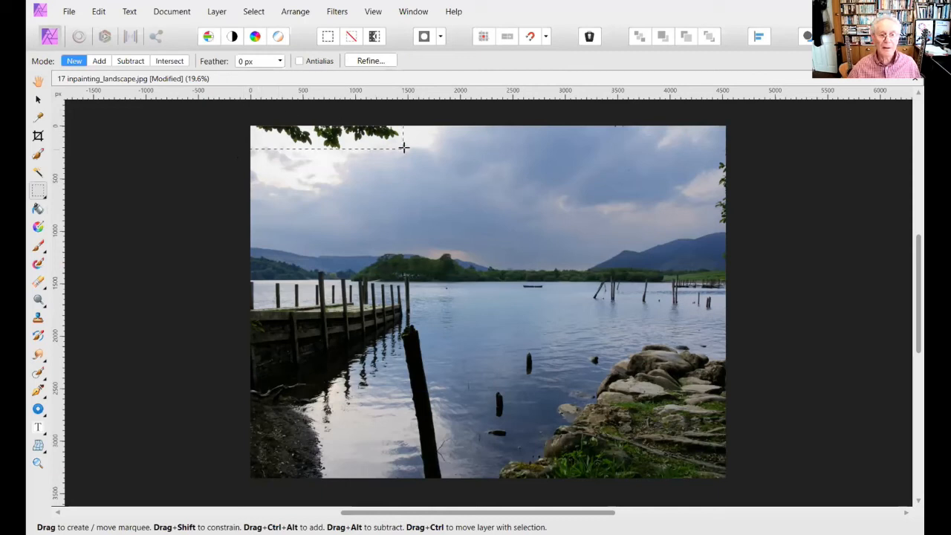
drag(414, 153, 415, 152)
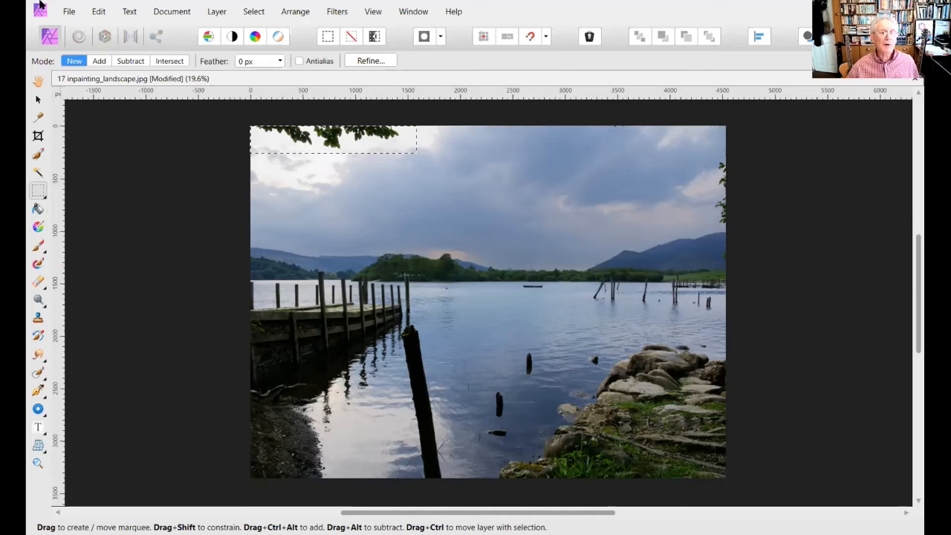
- Inpaint the selected leaves in the sky and deselect the area
click(97, 10)
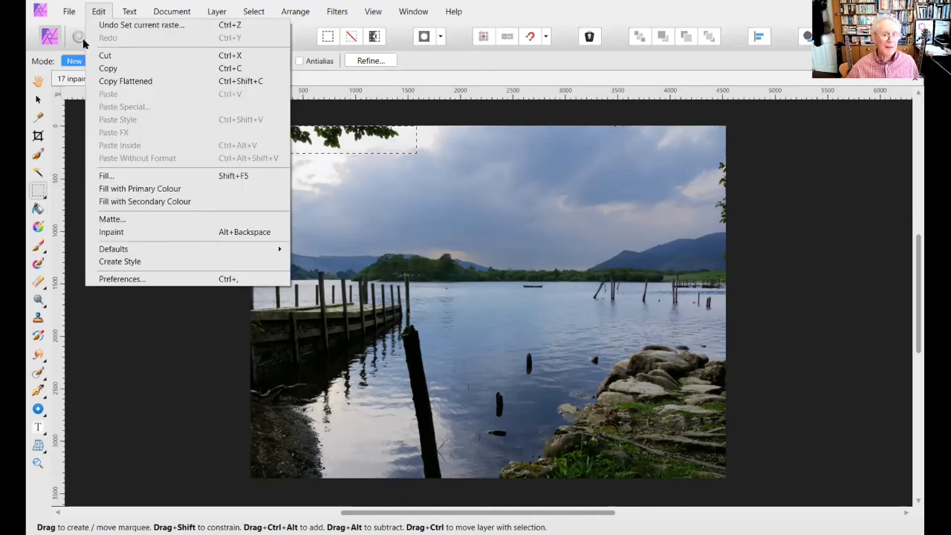
click(134, 232)
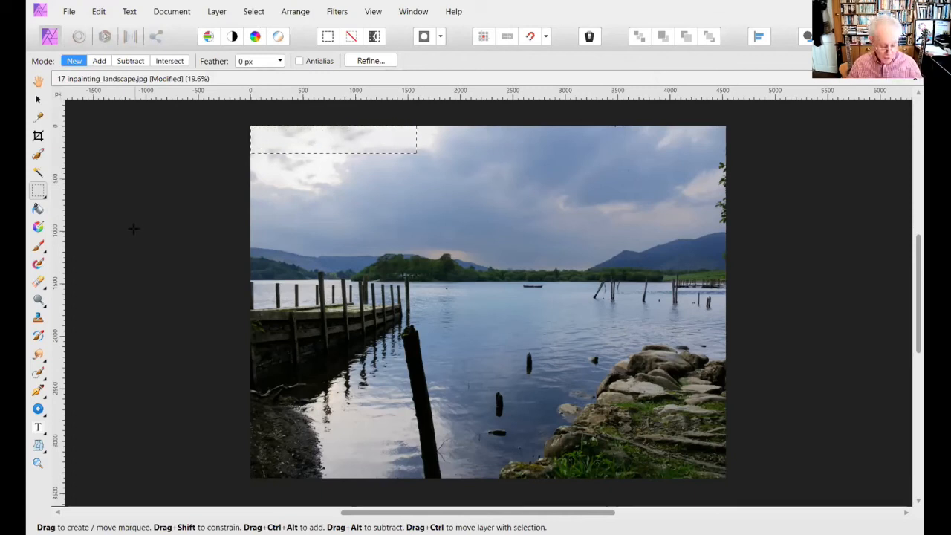
key(ctrl+d)
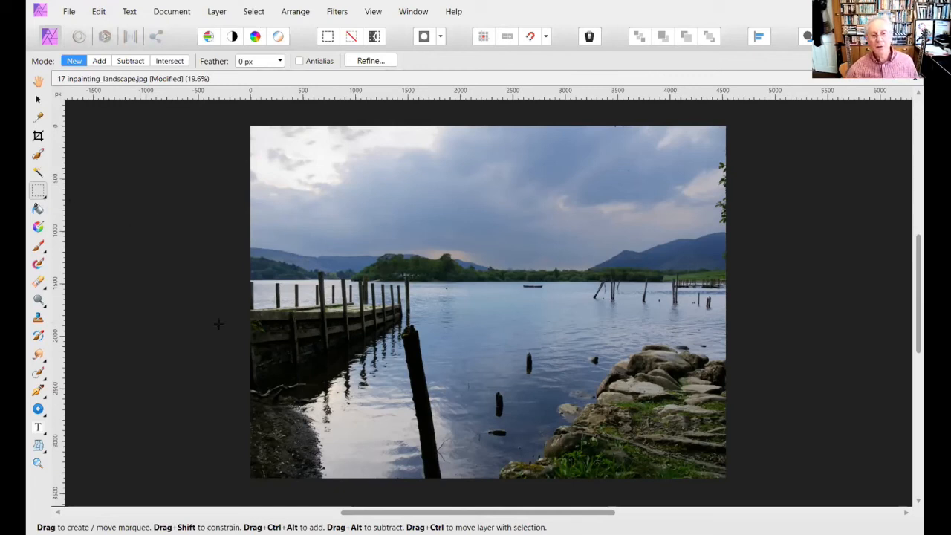
click(37, 193)
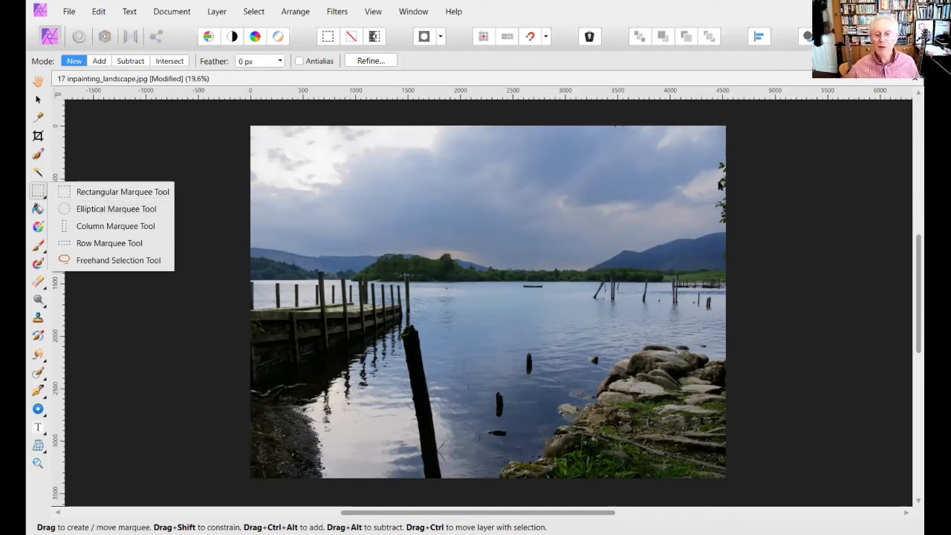
click(809, 252)
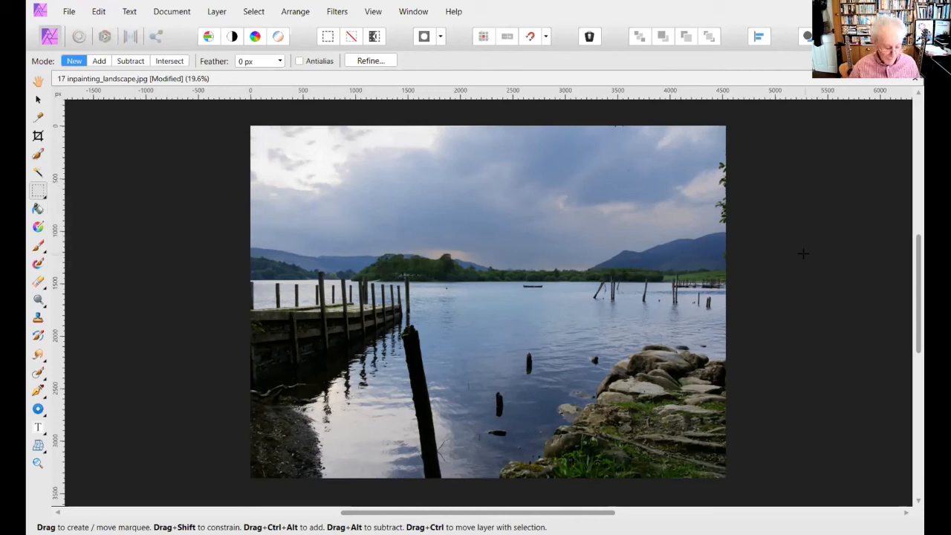
- Select the small bird in the sky with the Elliptical Marquee Tool at 200% zoom
key(ctrl+1)
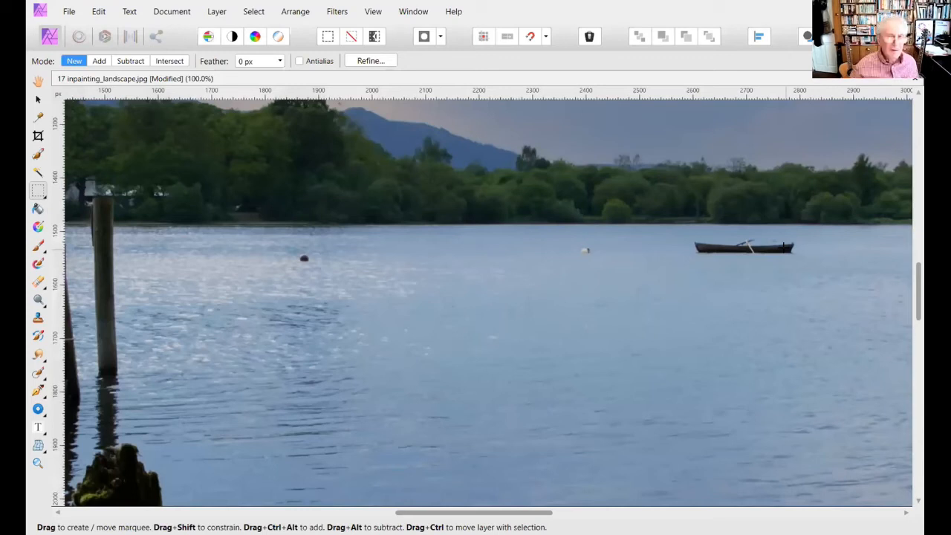
key(space)
drag(521, 148, 297, 470)
drag(682, 316, 98, 471)
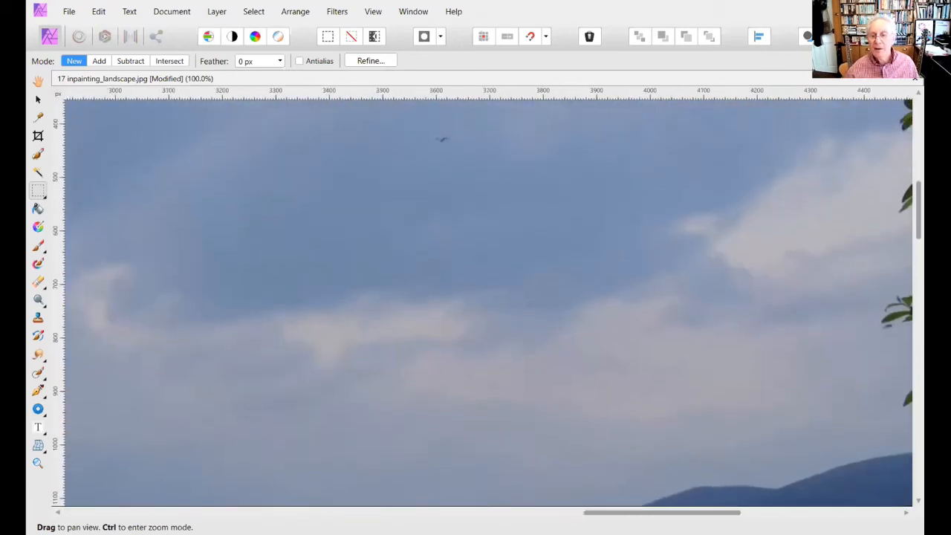
drag(455, 174, 471, 316)
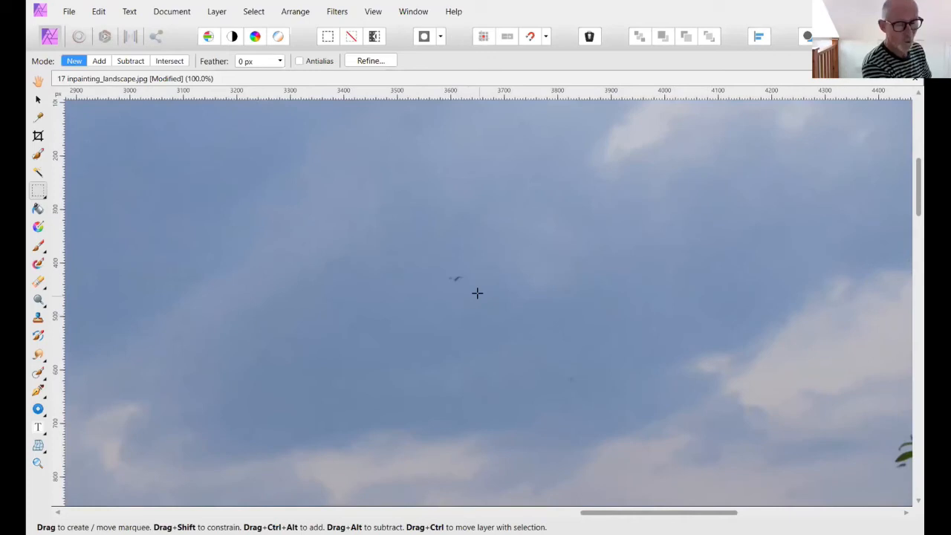
scroll(477, 292, up, 2)
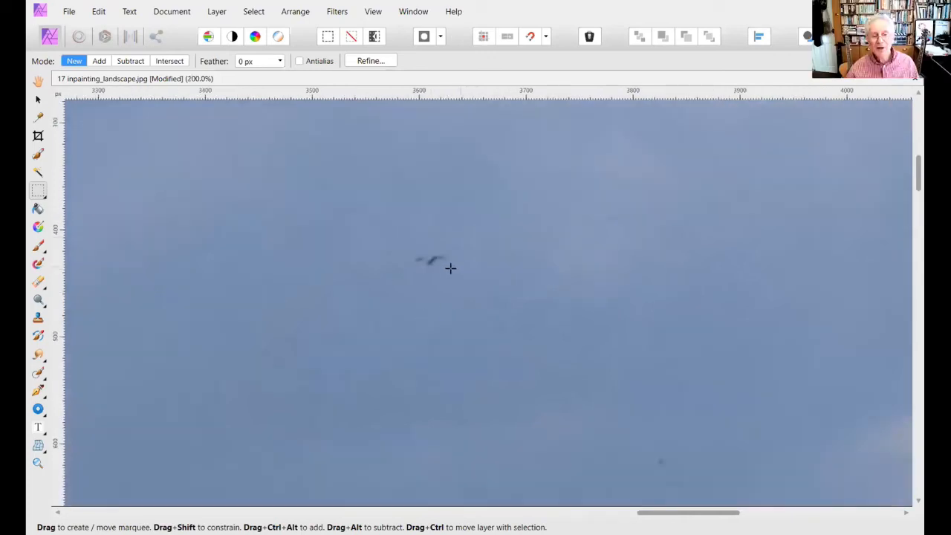
click(39, 192)
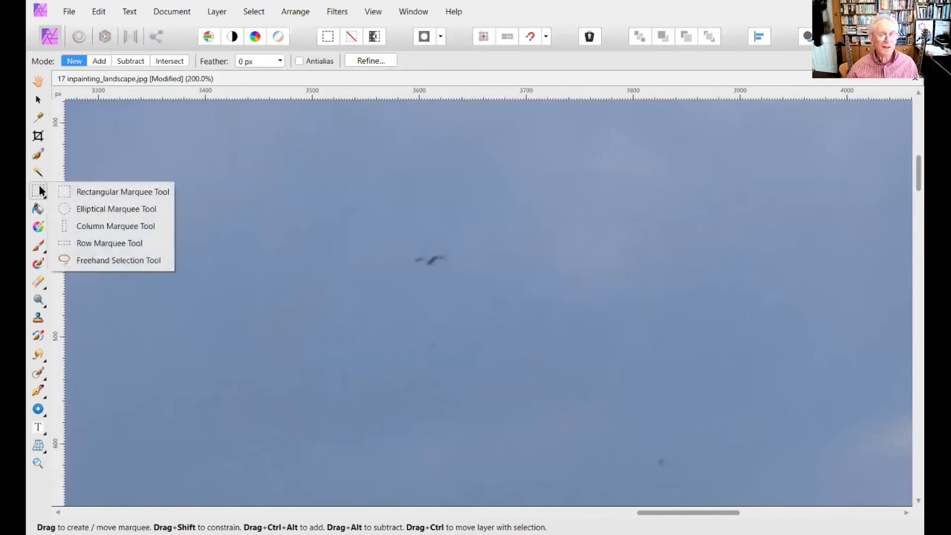
click(88, 209)
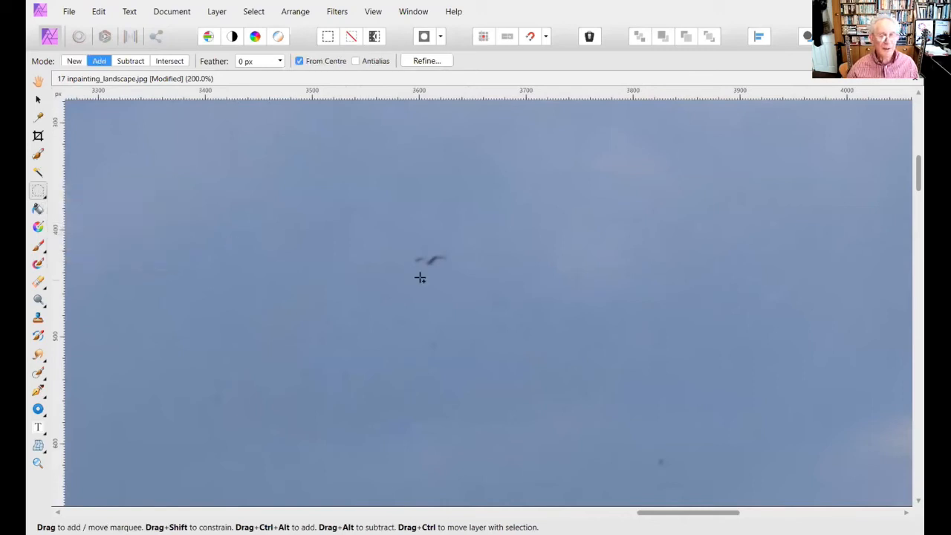
drag(409, 252, 460, 278)
- Inpaint the selected bird, deselect the area and return to the whole image
click(96, 11)
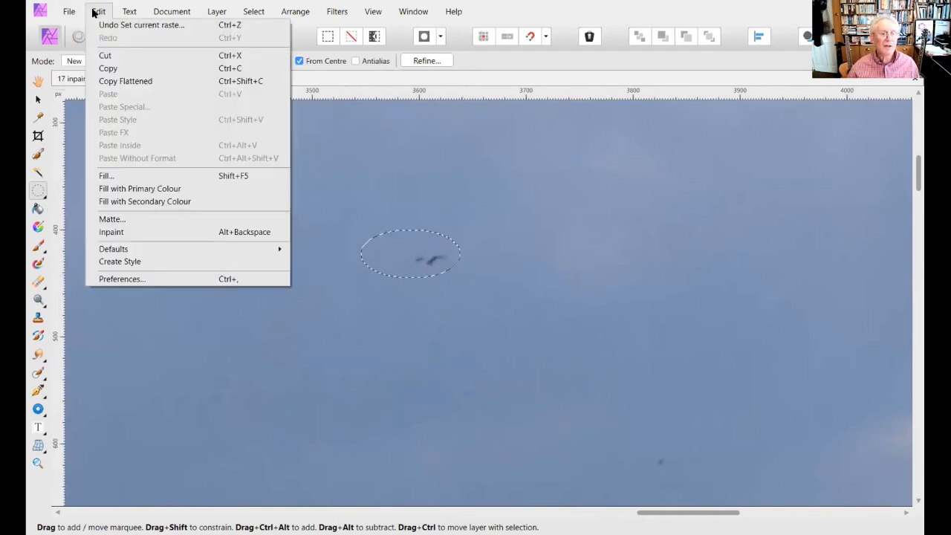
click(108, 232)
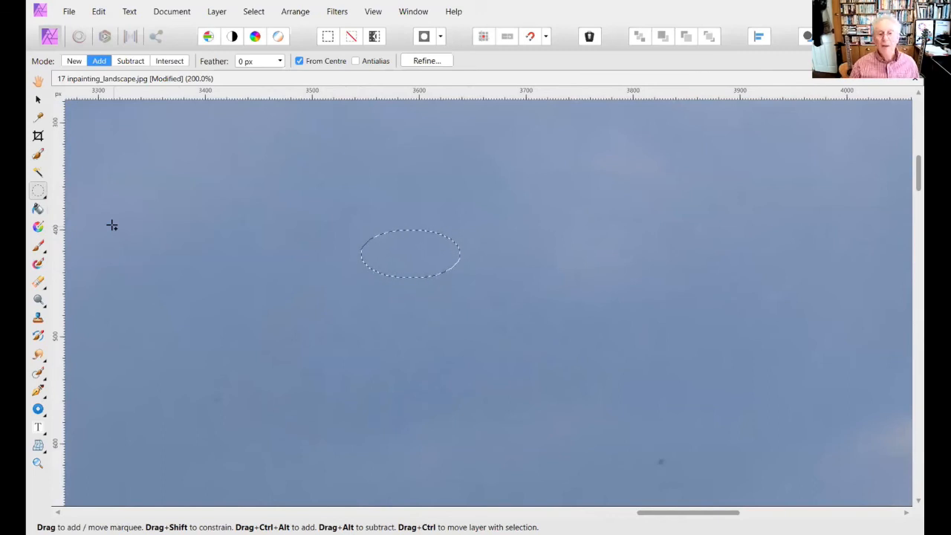
key(ctrl+d)
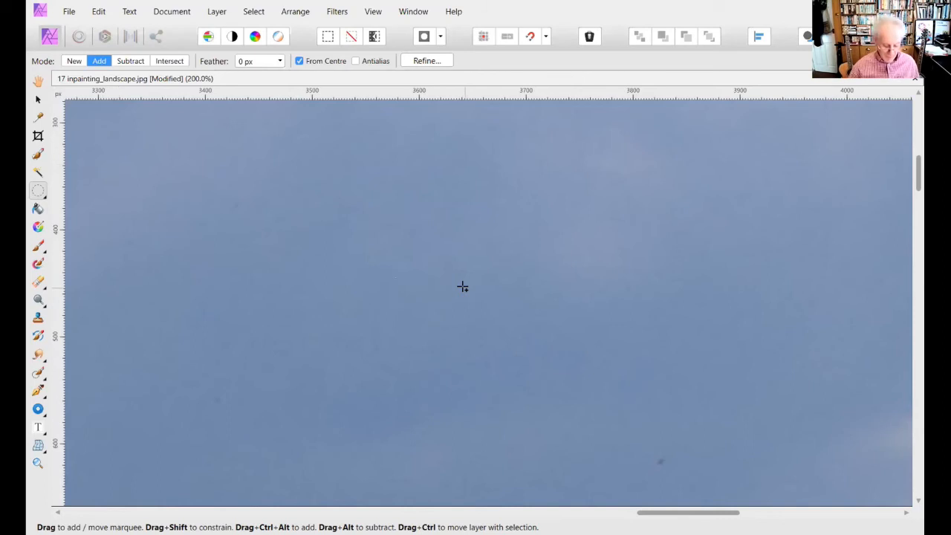
key(ctrl+0)
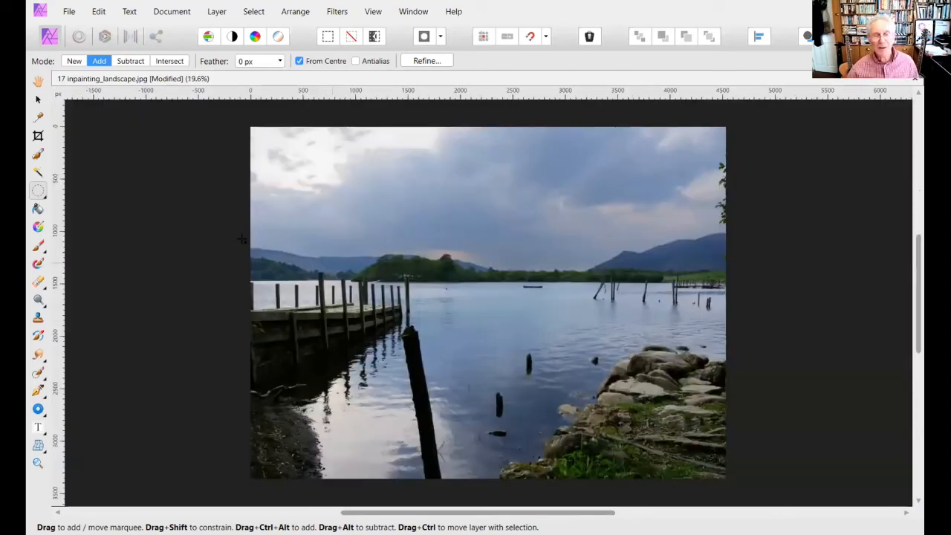
- Outline the short post in the middle of the lake with the Freehand Selection Tool, inpaint it and deselect, keeping the document open
click(35, 193)
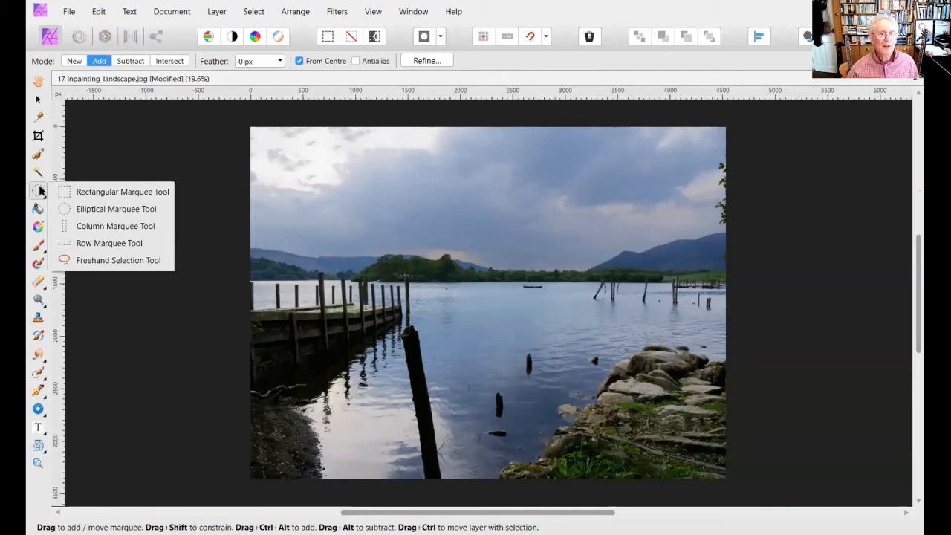
click(108, 260)
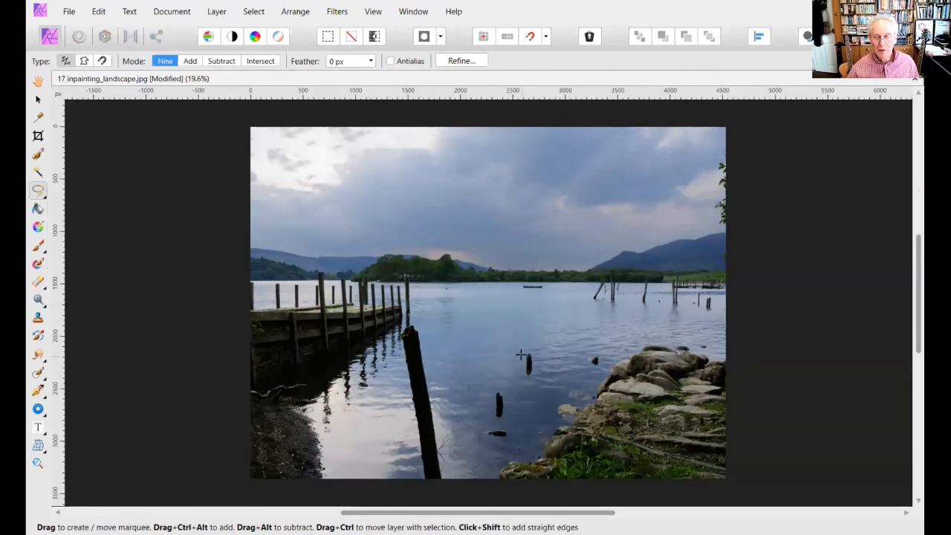
mouse_move(517, 352)
mouse_down()
mouse_move(522, 344)
mouse_move(546, 354)
mouse_move(551, 385)
mouse_move(522, 393)
mouse_move(506, 363)
mouse_move(516, 353)
mouse_up()
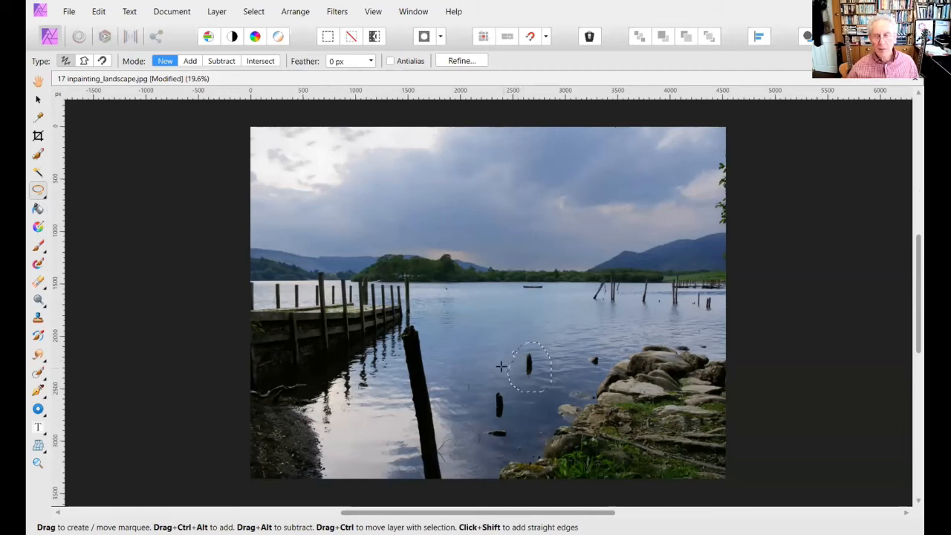
click(96, 13)
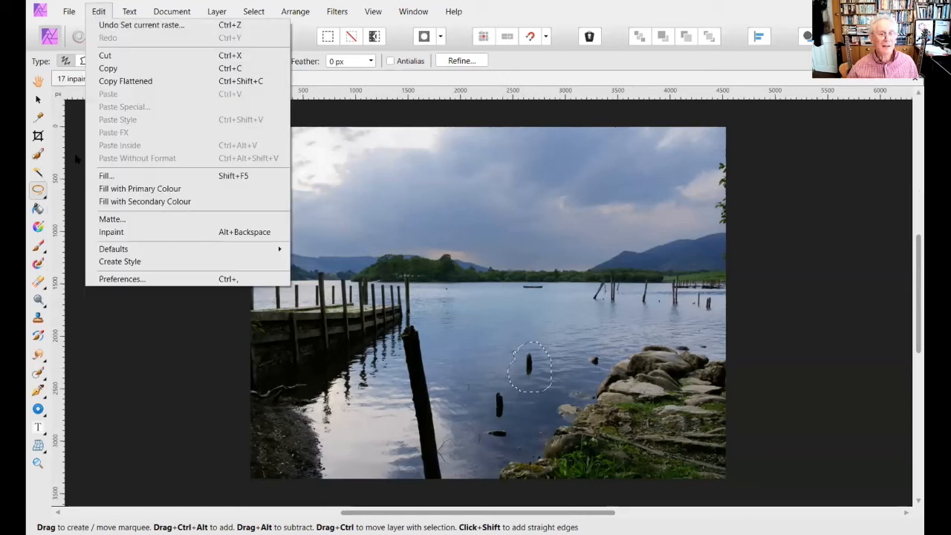
click(112, 233)
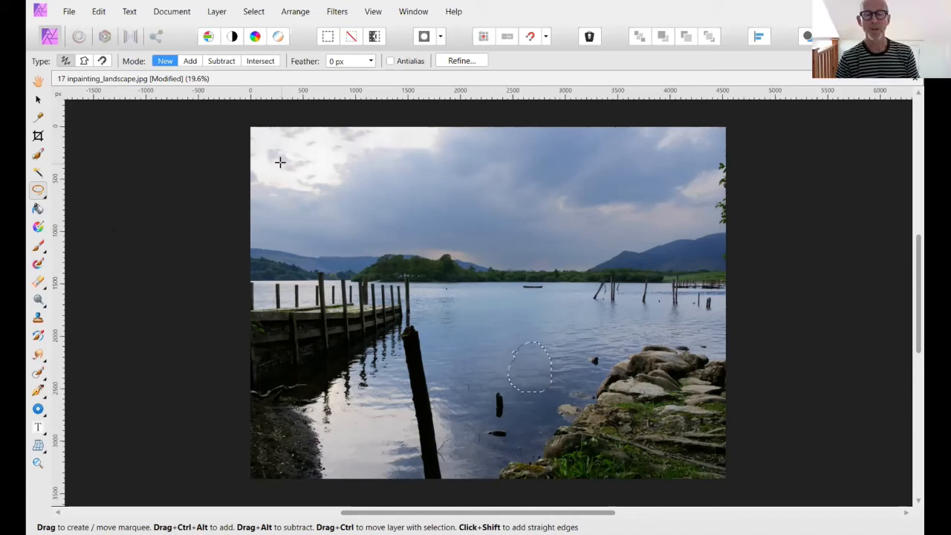
key(ctrl+w)
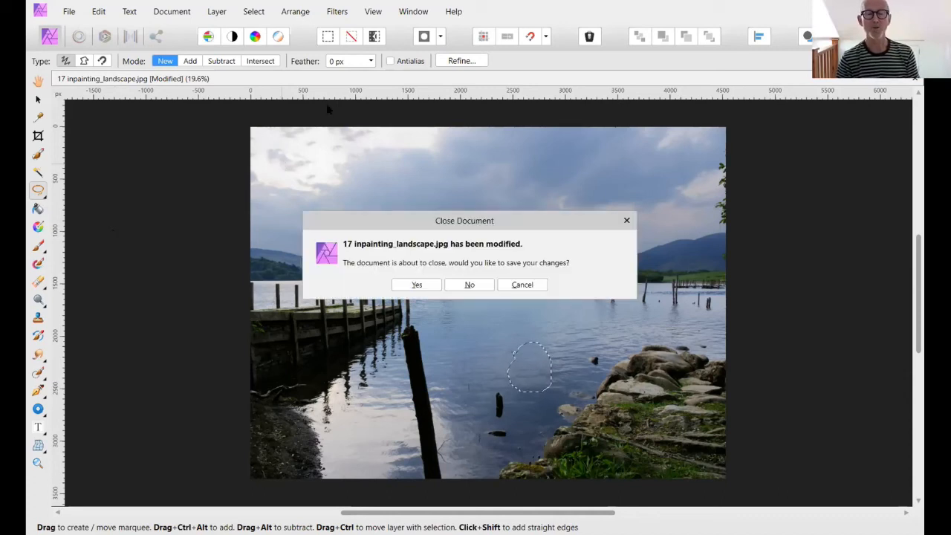
click(521, 286)
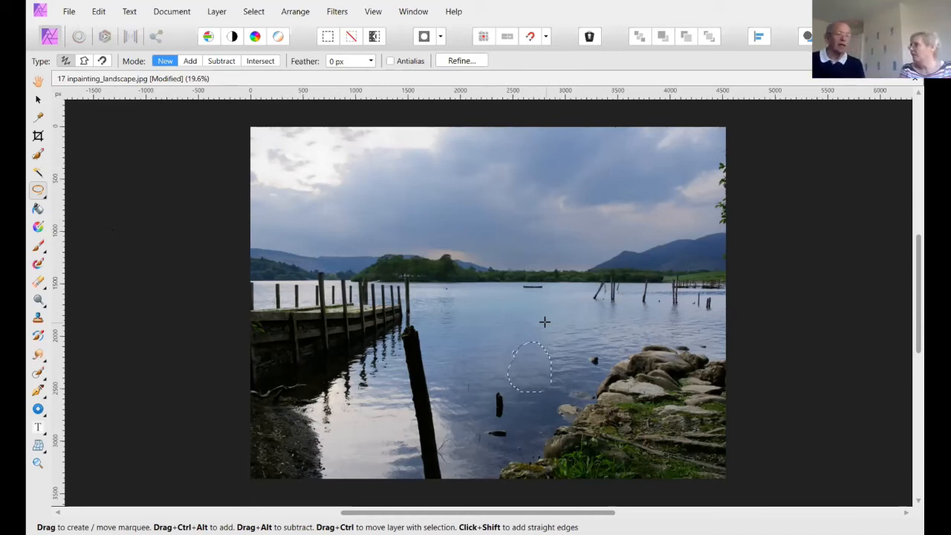
key(ctrl+d)
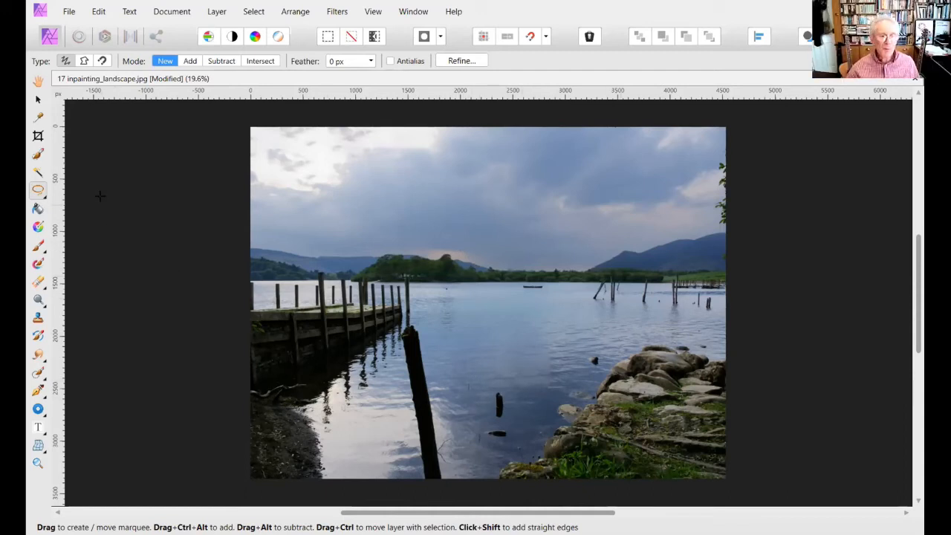
- Enlarge the Inpainting Brush to 131.1 px and paint out the short post in the lake and the small rock near the shore
click(37, 371)
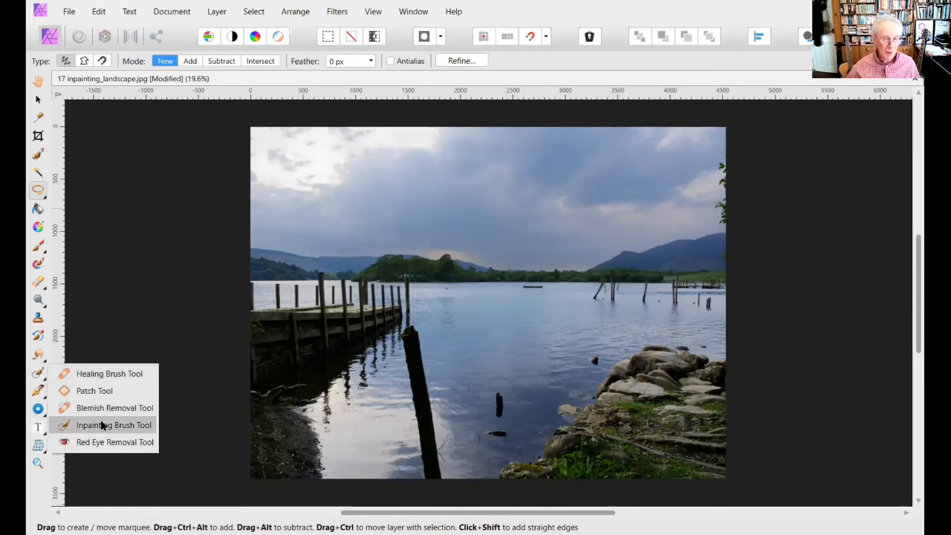
click(102, 425)
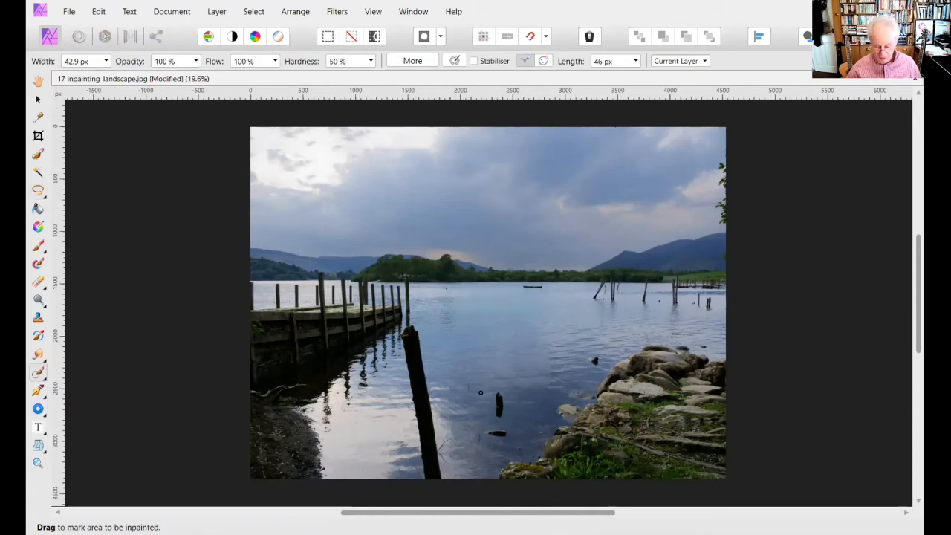
key(bracketright)
key(bracketright)
key(bracketright)
key(bracketright)
key(bracketright)
key(bracketright)
key(bracketright)
key(bracketright)
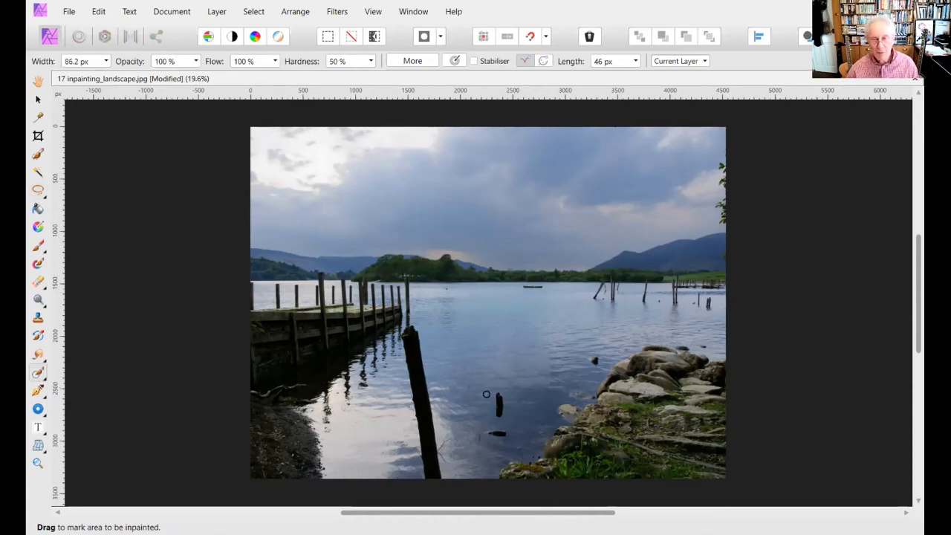
mouse_move(493, 390)
mouse_down()
mouse_move(497, 422)
mouse_move(498, 405)
mouse_up()
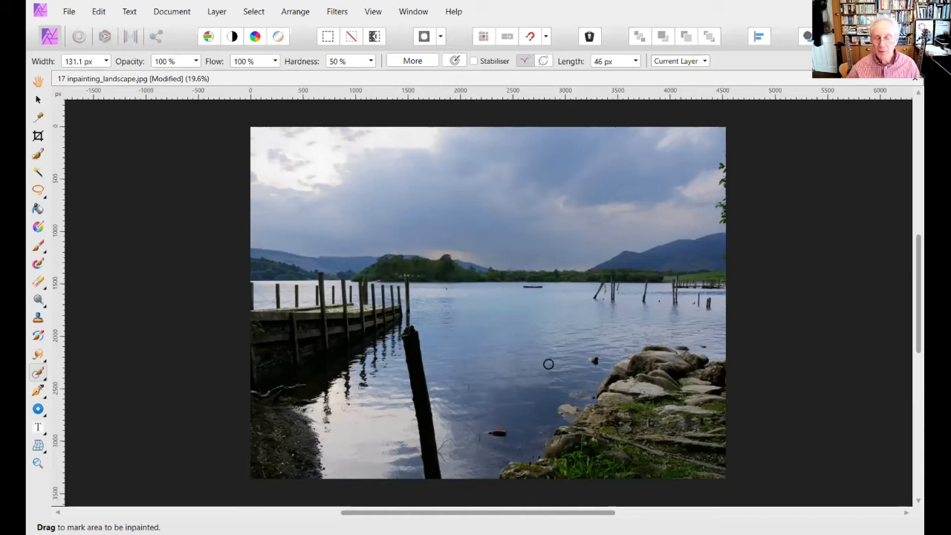
drag(599, 351, 595, 359)
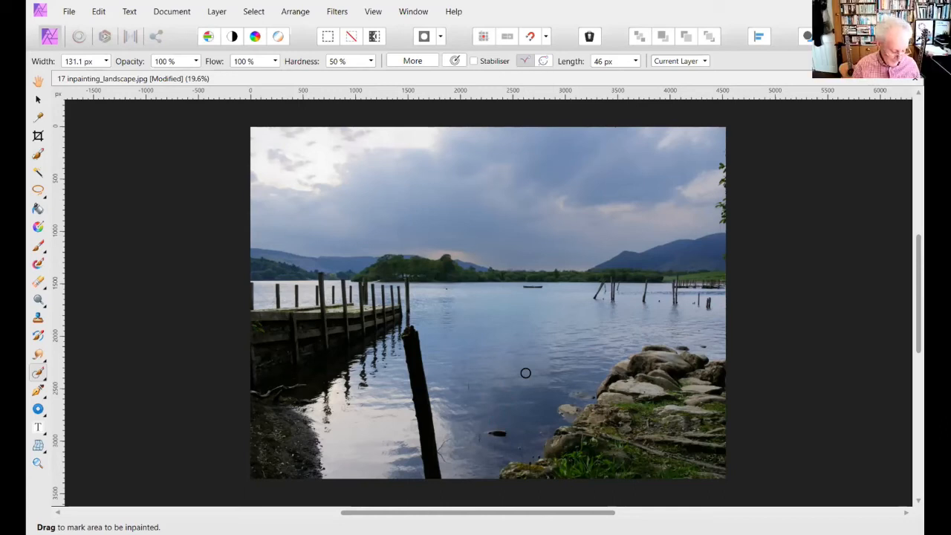
- Close the landscape photo without saving the changes and open the image 18 opening title facebook from the 01 Lesson 01 folder
key(ctrl+w)
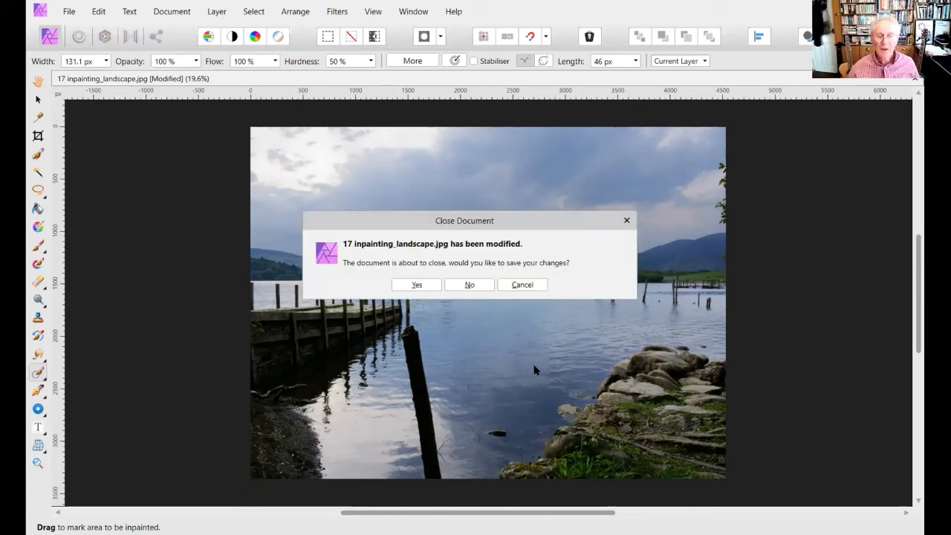
click(478, 283)
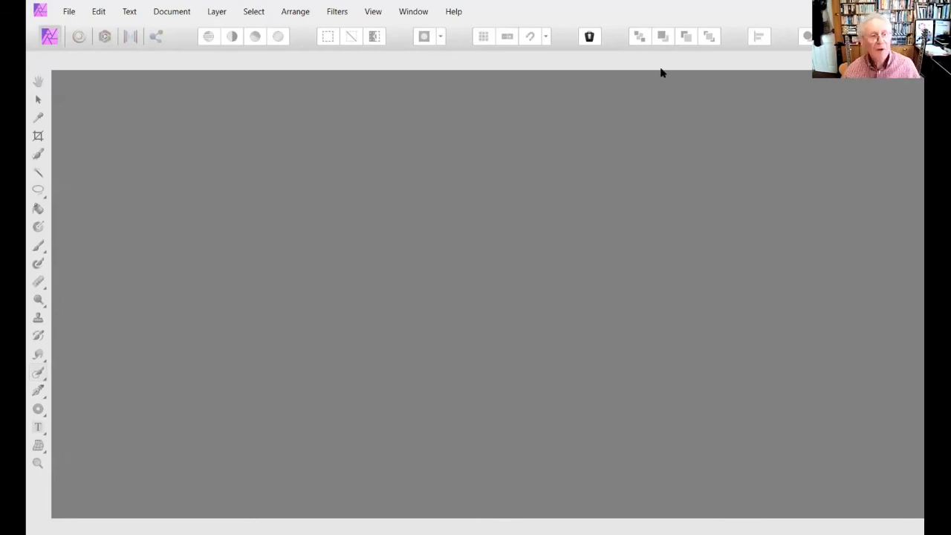
click(69, 12)
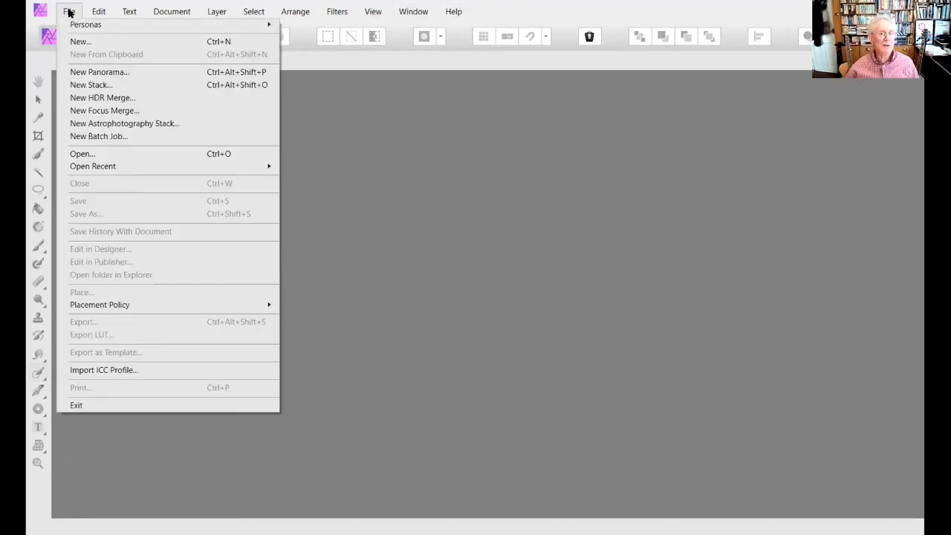
click(88, 155)
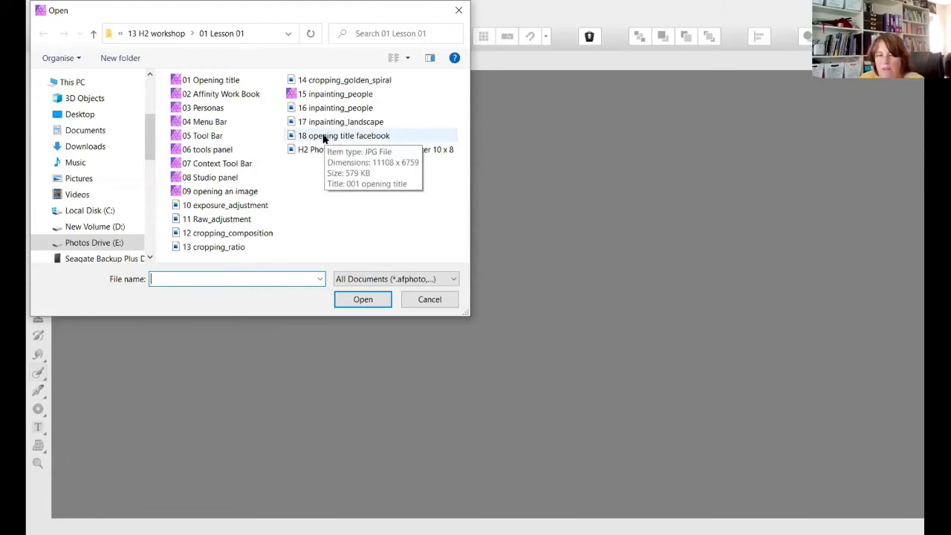
click(324, 139)
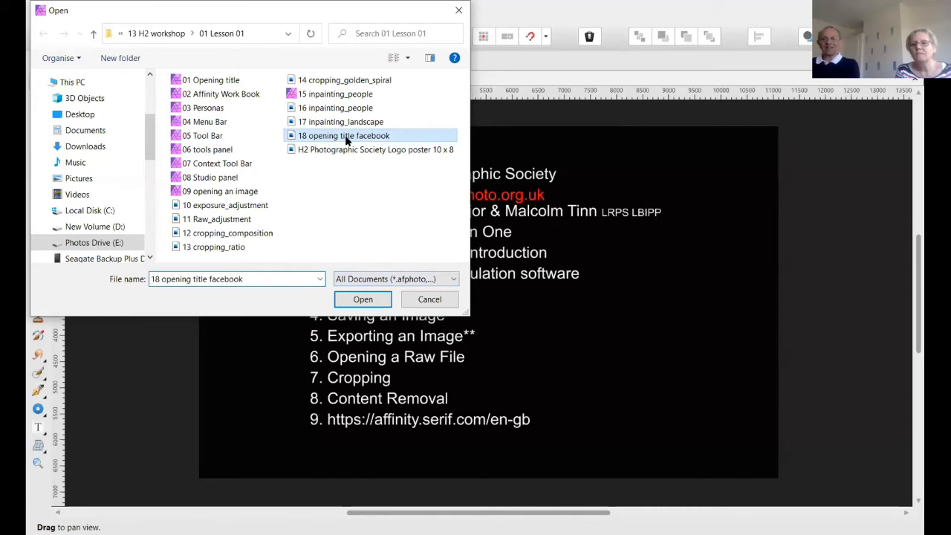
click(430, 299)
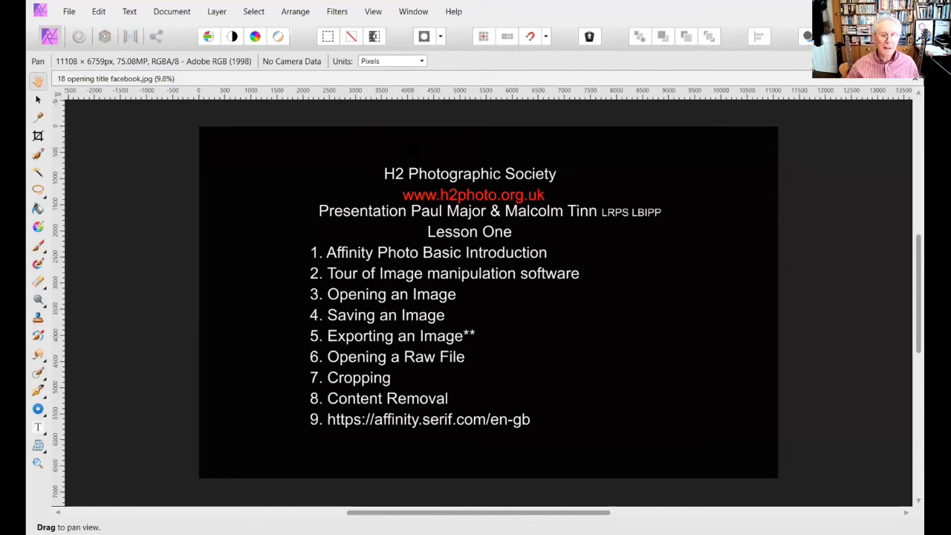
- Close the title image, view the overview of preference categories and dismiss it
key(ctrl+w)
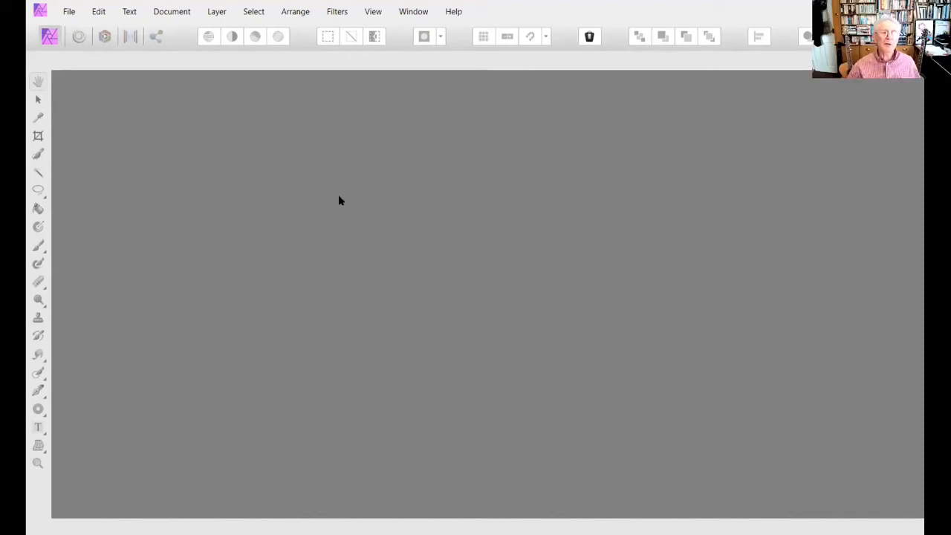
click(99, 12)
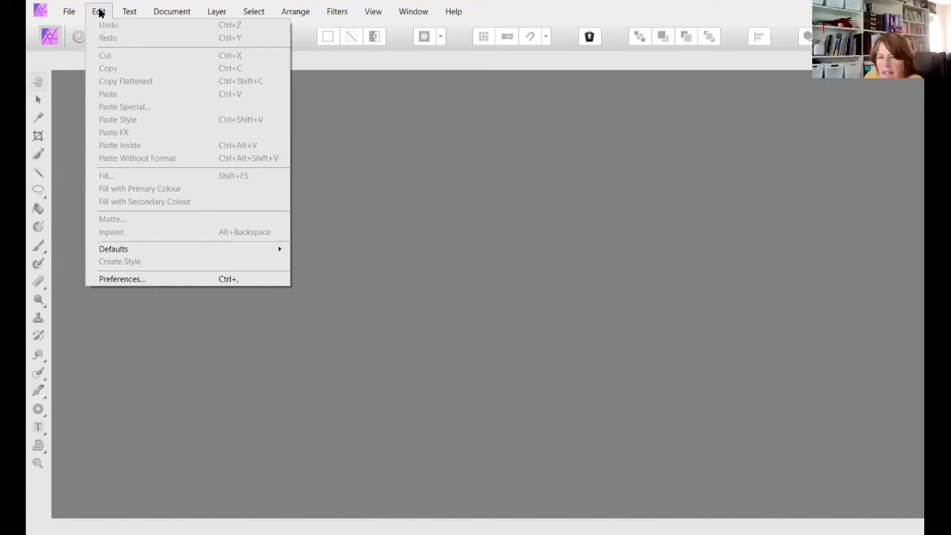
click(117, 280)
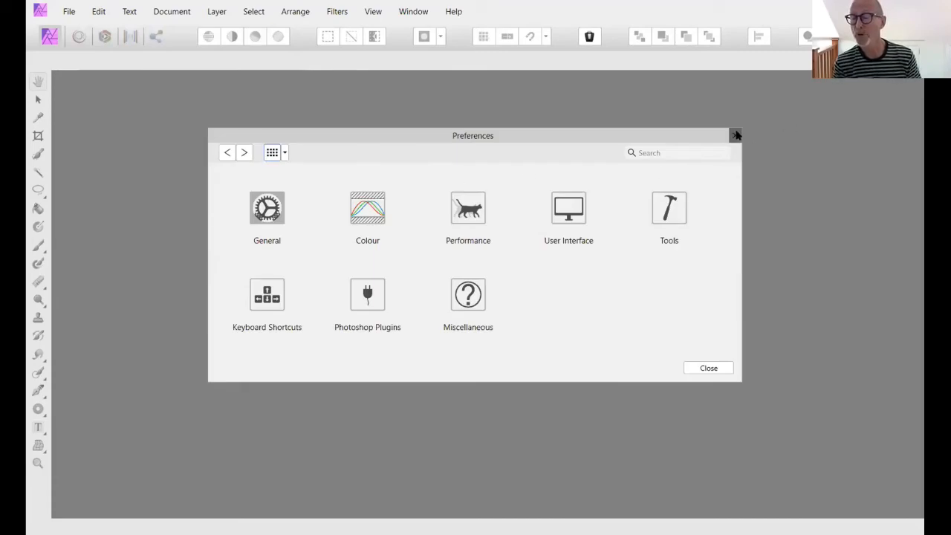
click(736, 135)
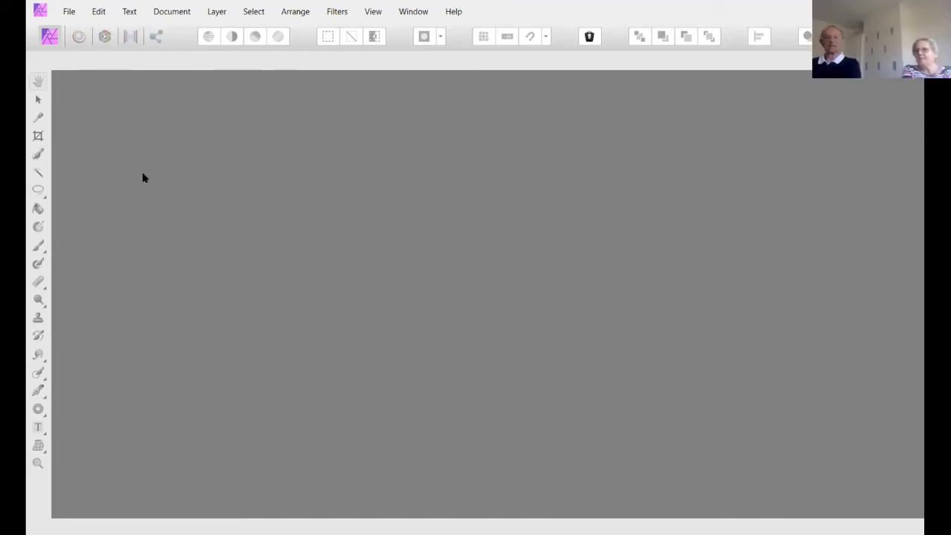
- Examine the User Interface preferences, including the grey levels, UI gamma and UI style, and close them unchanged
click(102, 12)
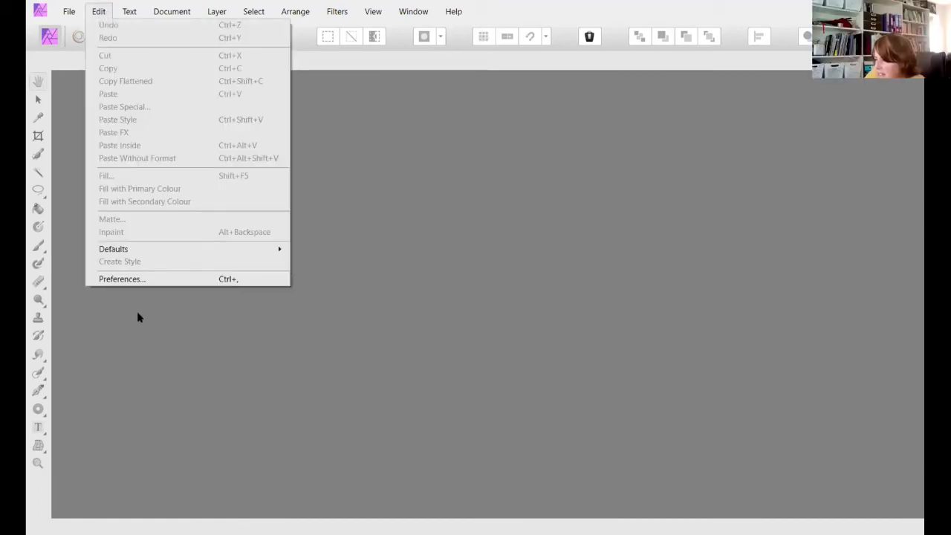
click(140, 280)
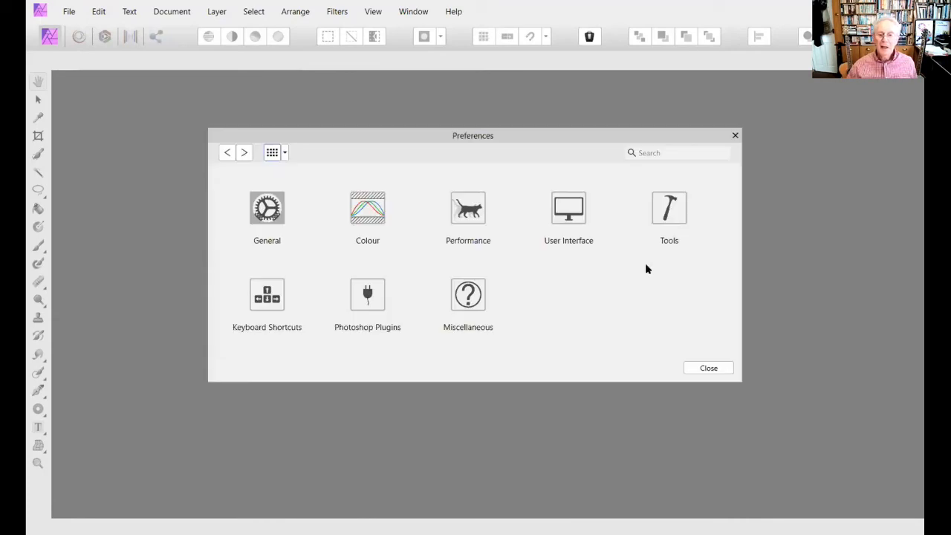
click(562, 218)
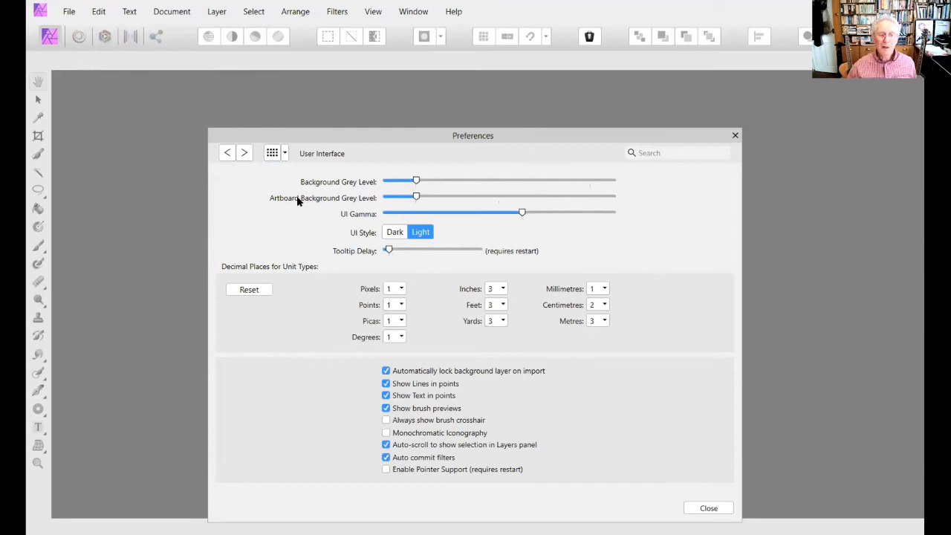
click(735, 135)
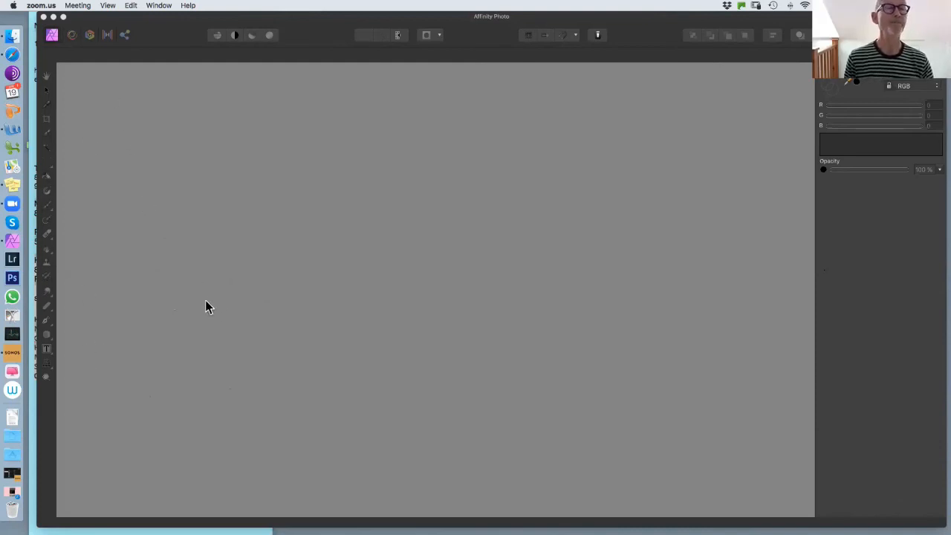
- Set the UI style to Light in the User Interface preferences of the Mac version and close the preferences
click(192, 200)
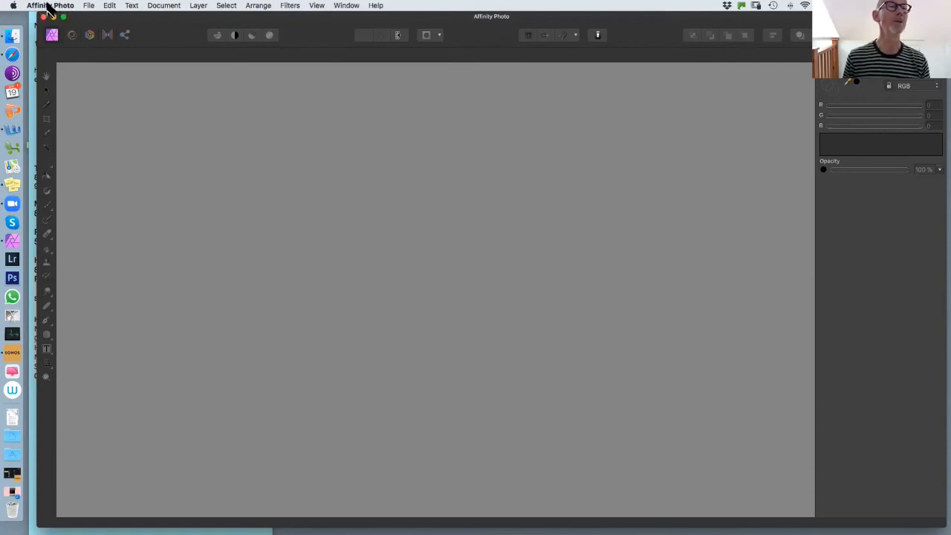
click(45, 7)
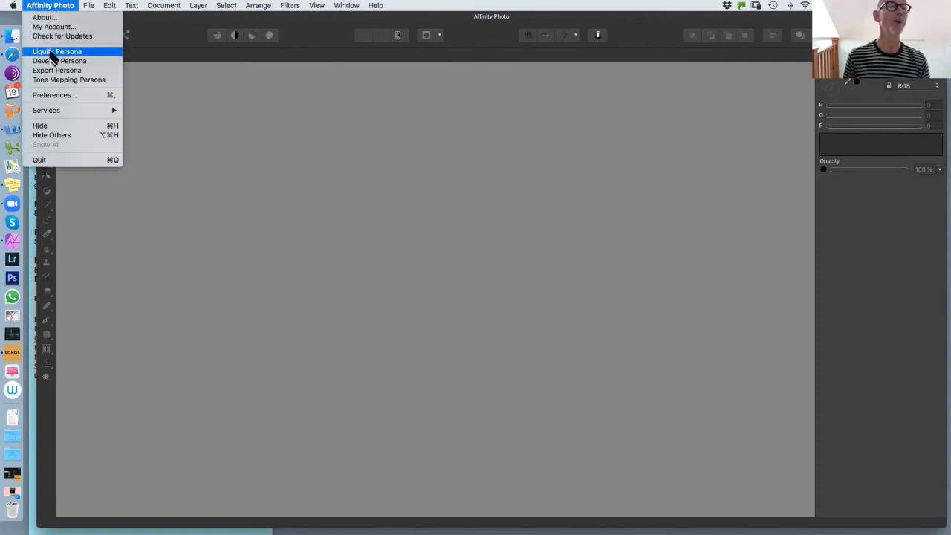
click(54, 95)
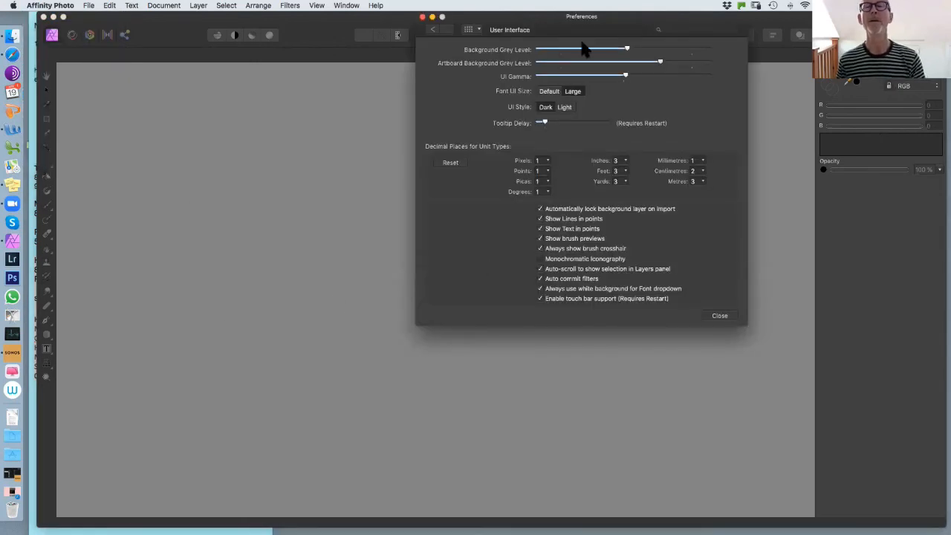
click(479, 30)
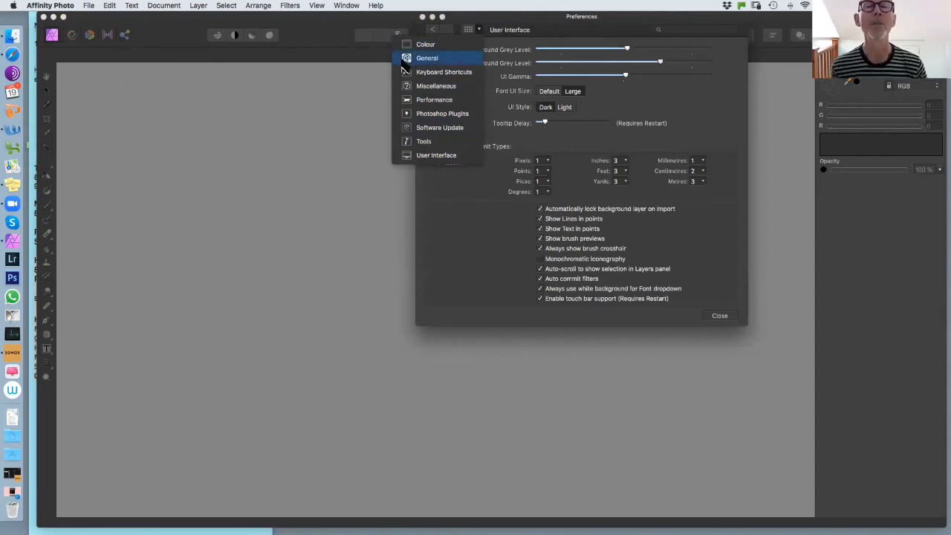
click(501, 30)
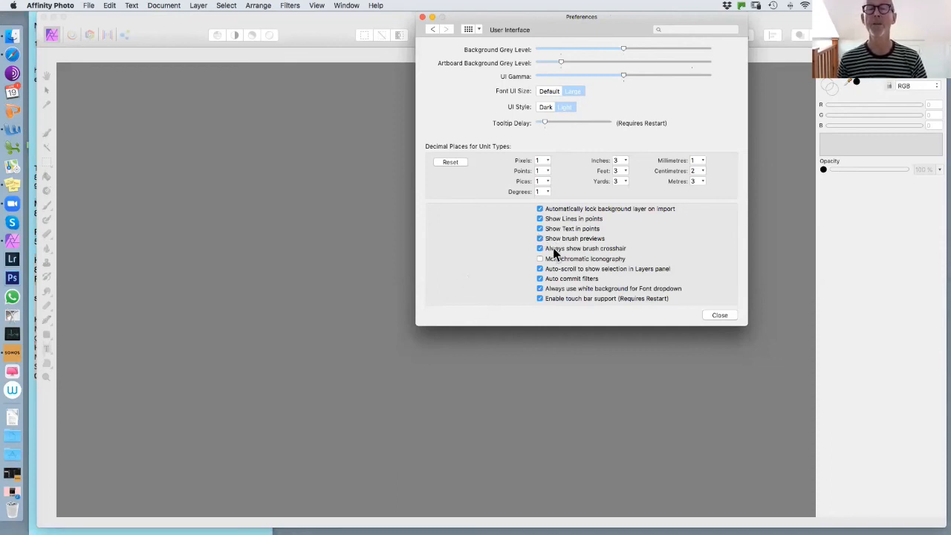
click(715, 318)
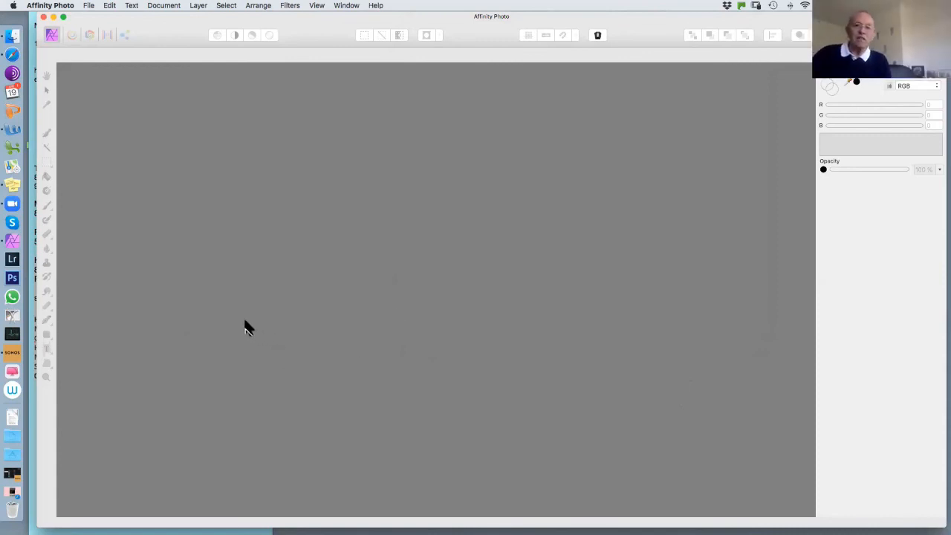
- Reach the User Interface preferences from the category overview, examine the available settings and close them
click(44, 5)
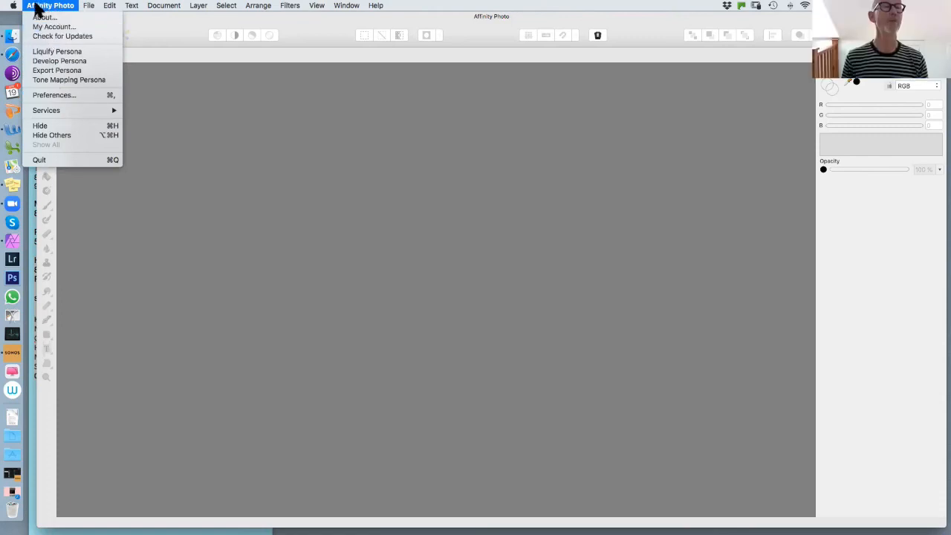
click(49, 97)
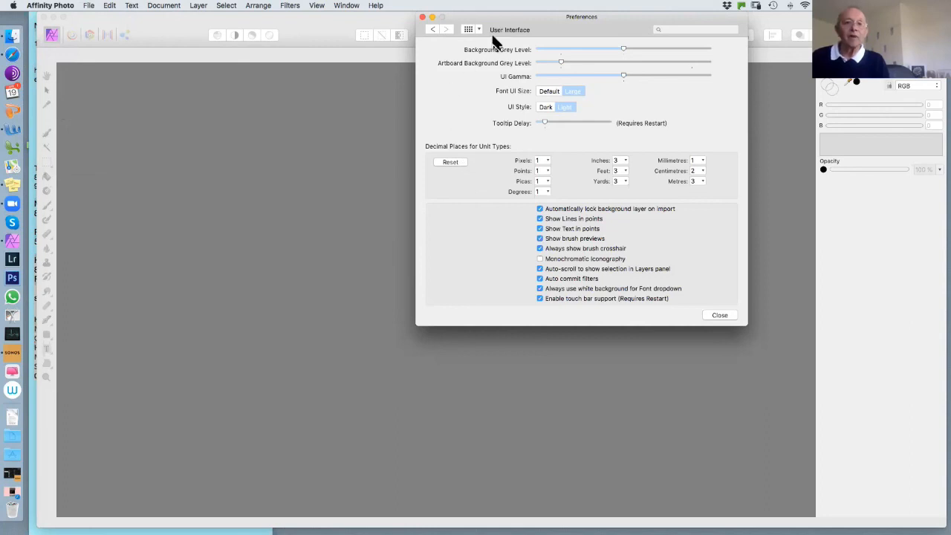
click(468, 29)
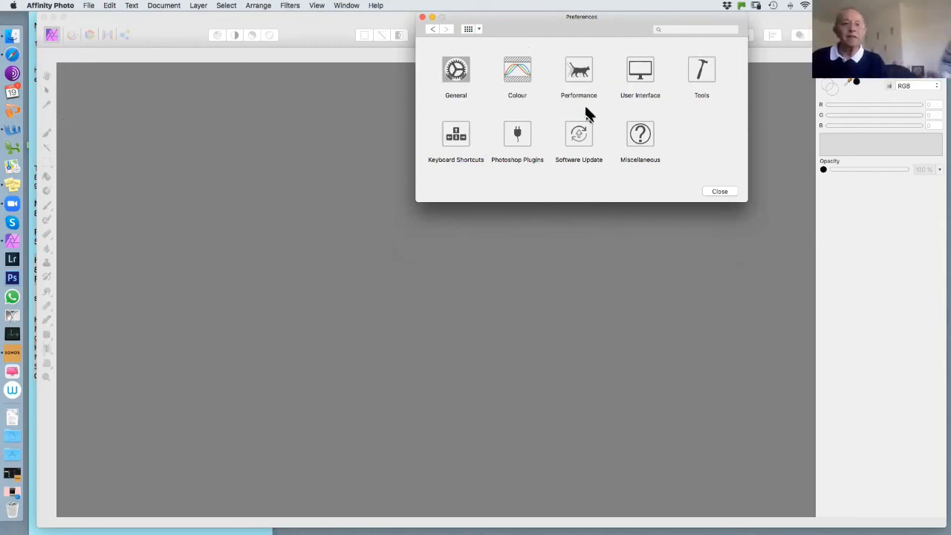
click(640, 71)
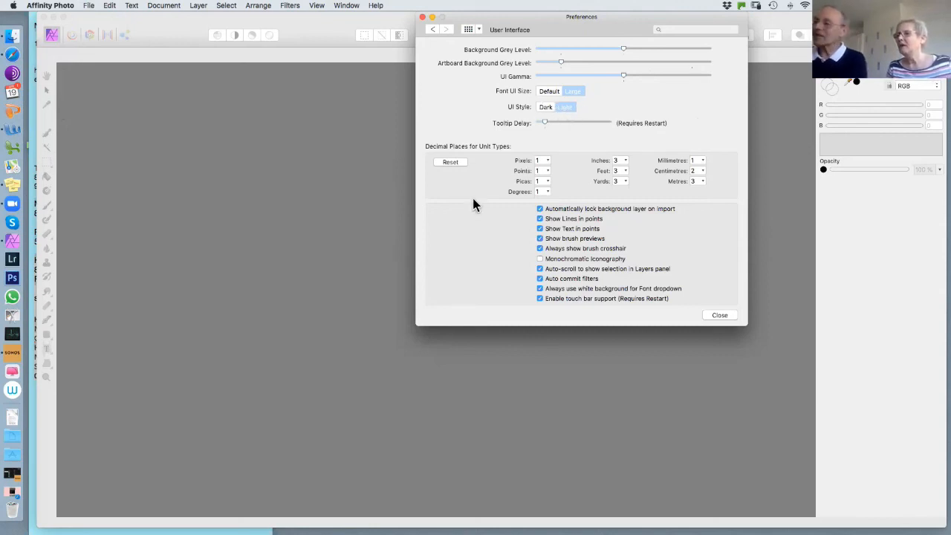
click(718, 317)
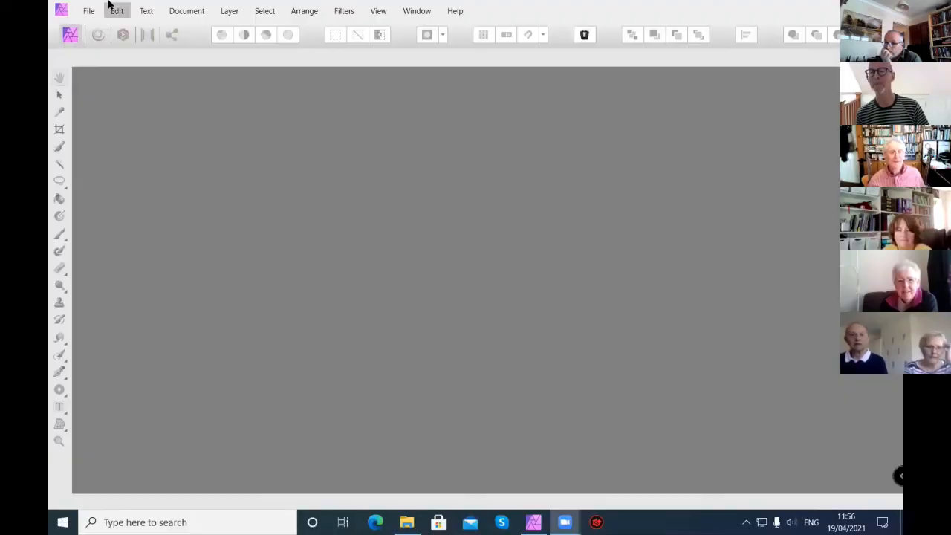
- Reopen the image 18 opening title facebook
click(83, 10)
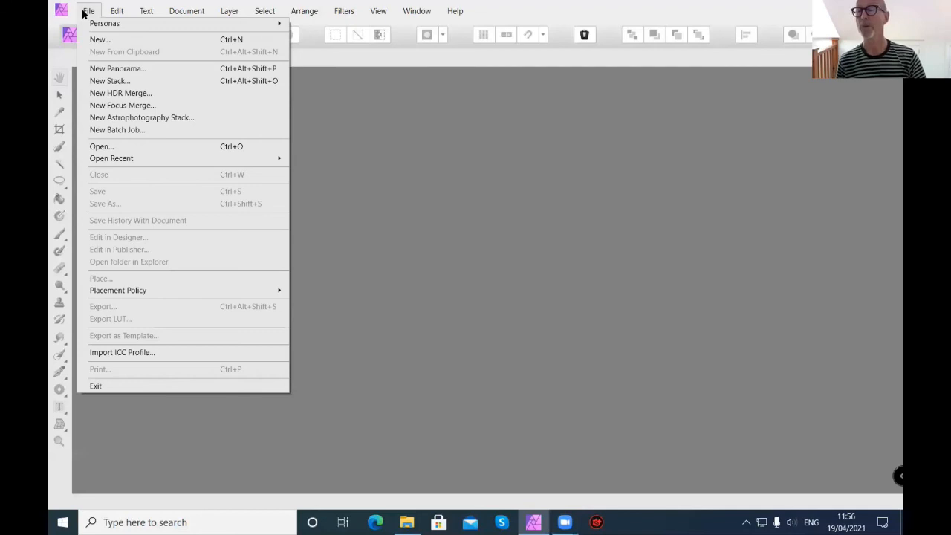
click(111, 149)
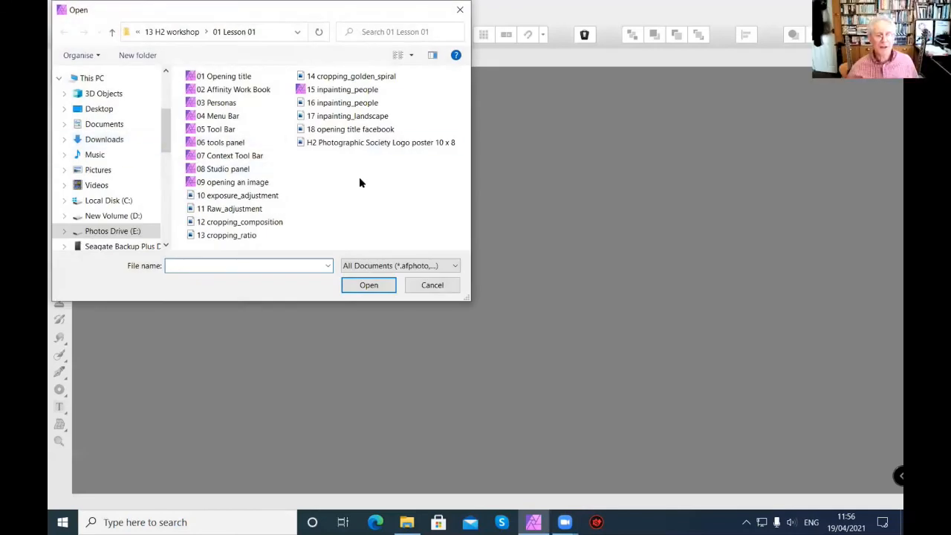
click(339, 131)
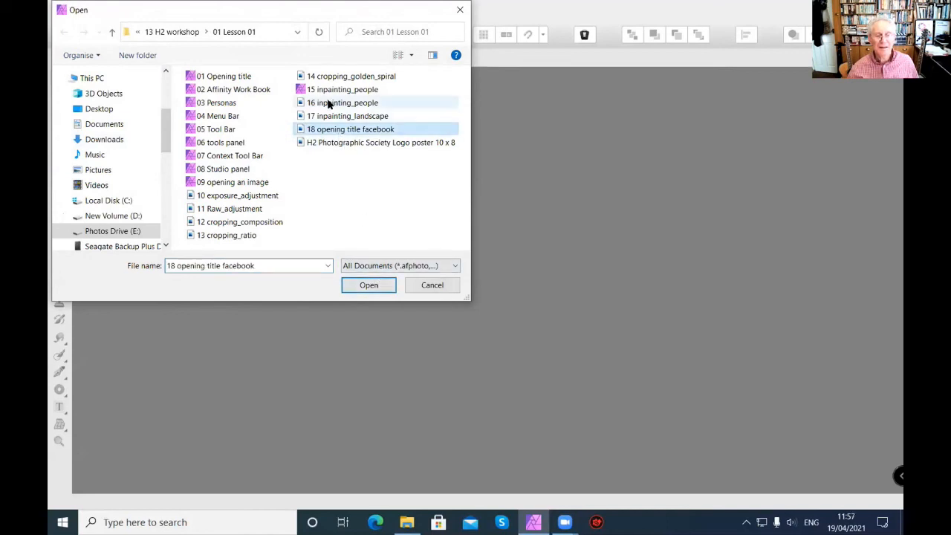
click(369, 283)
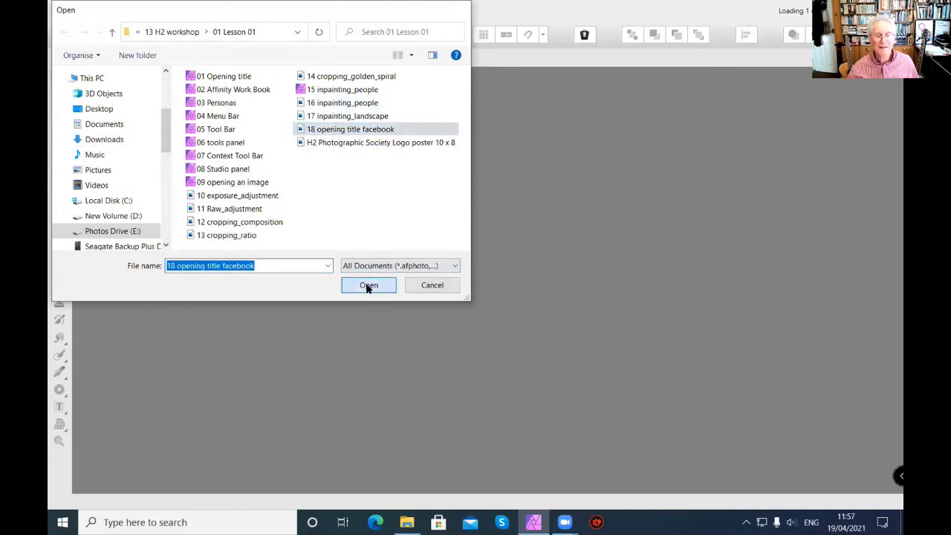